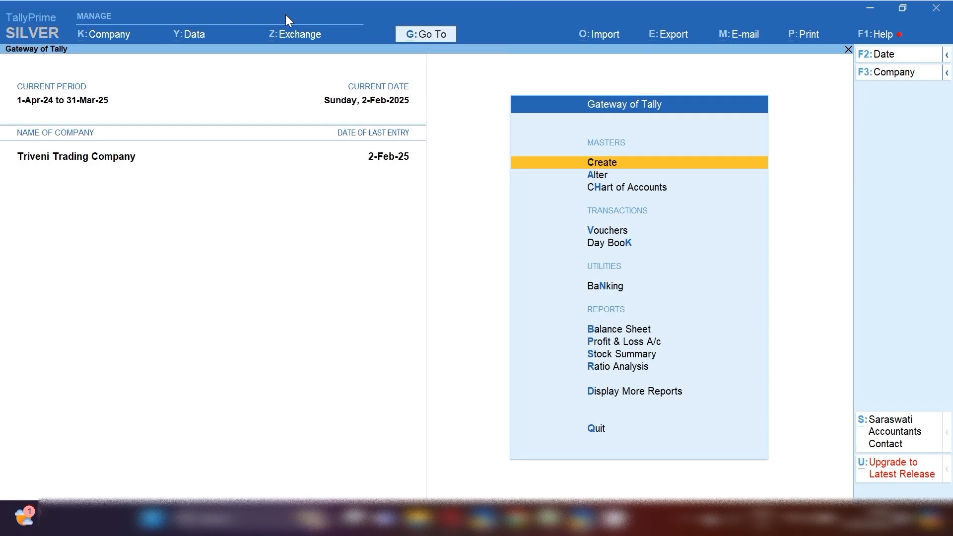
From Statistics, open the Tax Invoice register for February 2025 and list its vouchers.
key("d")
key("s")
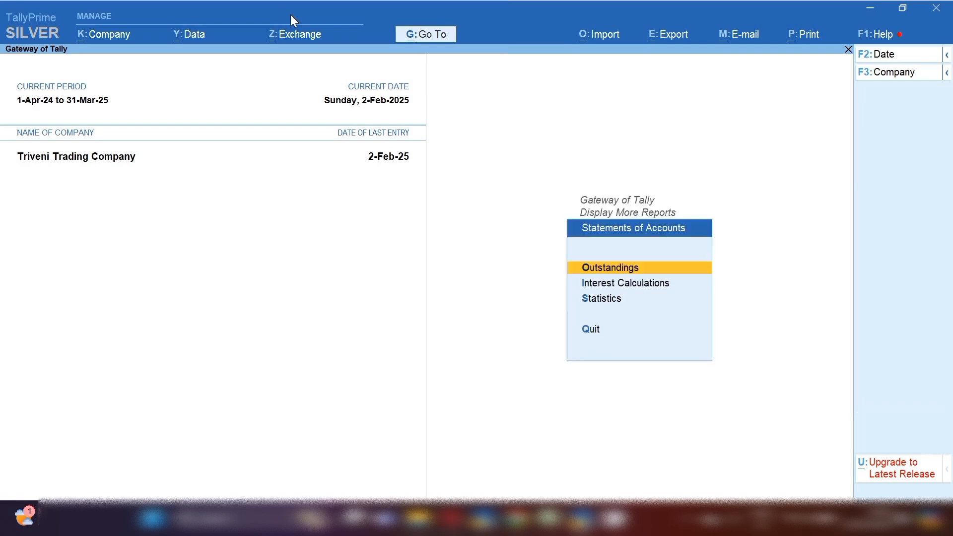
key("s")
key("Down")
key("Down")
key("Down")
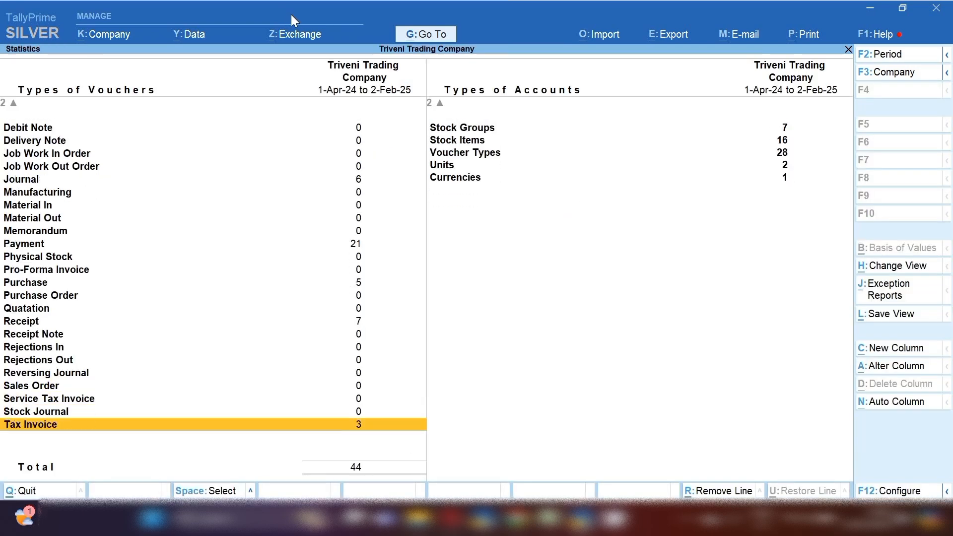
key("Return")
key("Return")
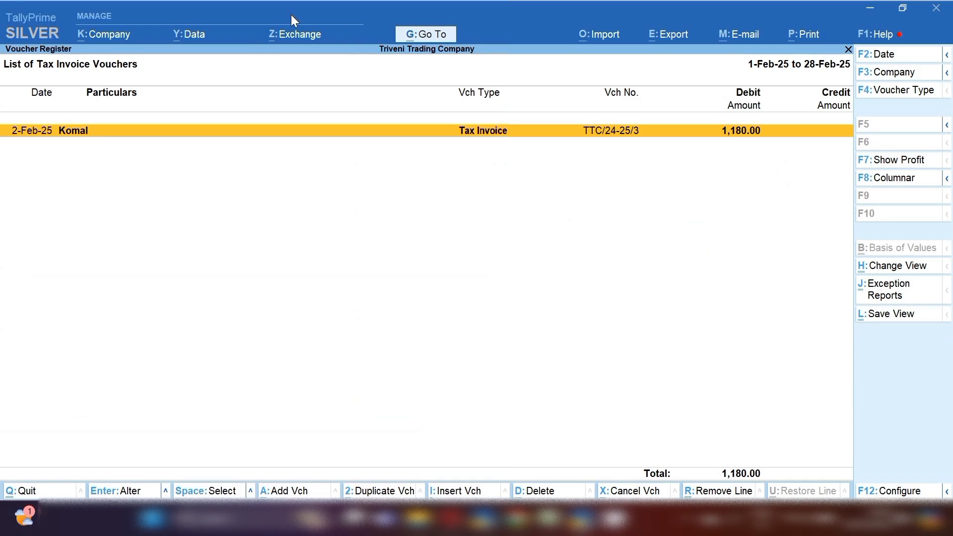
key("Return")
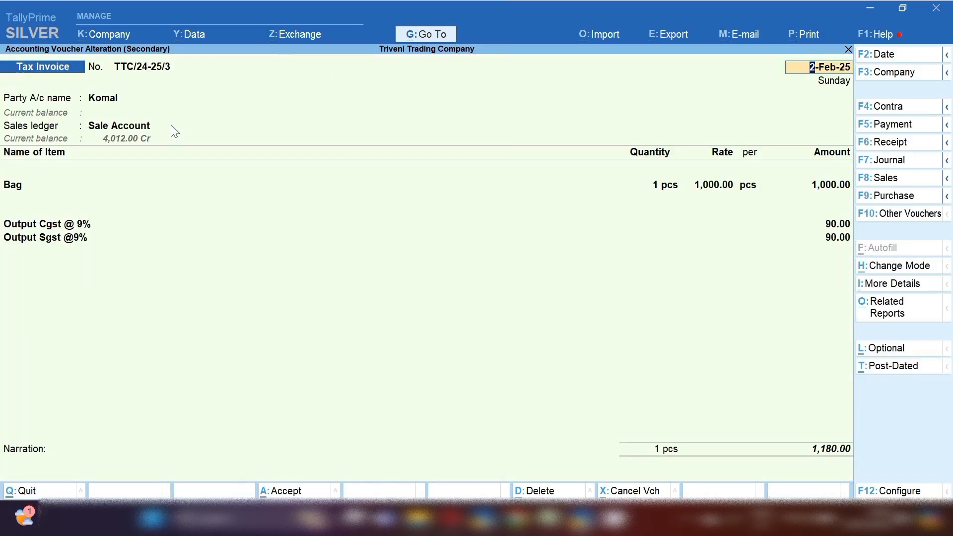
Move through dispatch details into Party Details, keeping buyer and consignee as separate parties.
key("Return")
key("Return")
key("Return")
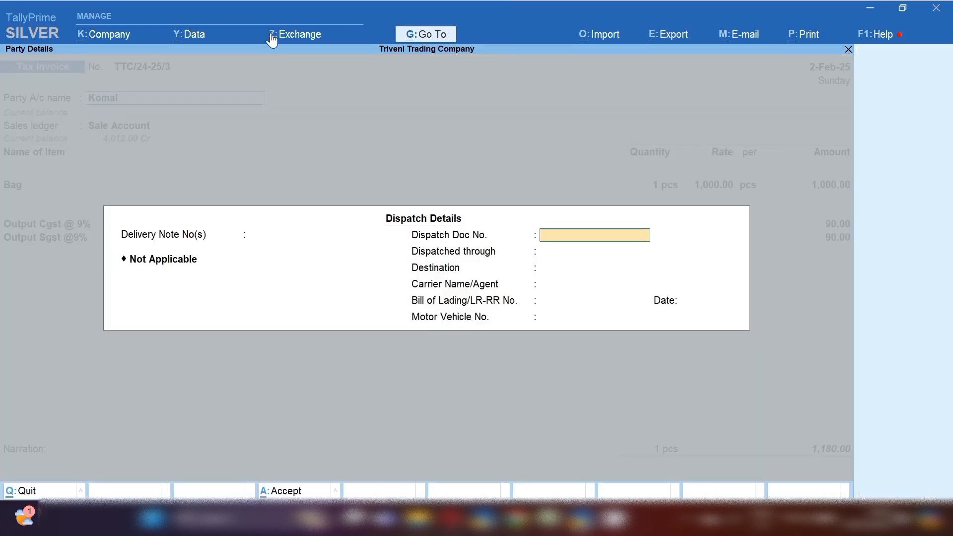
key("Return")
key("Return")
key("Return")
key("Return")
key("Return")
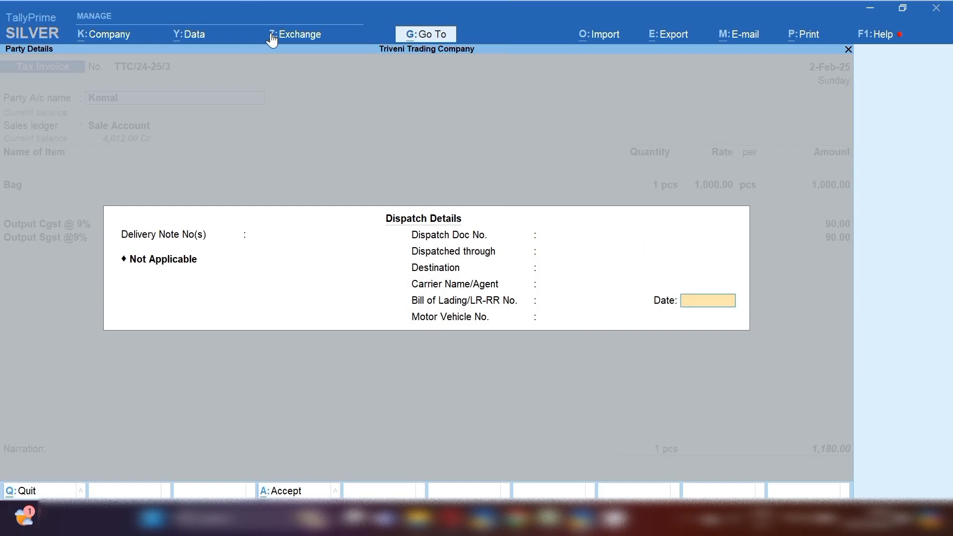
key("Return")
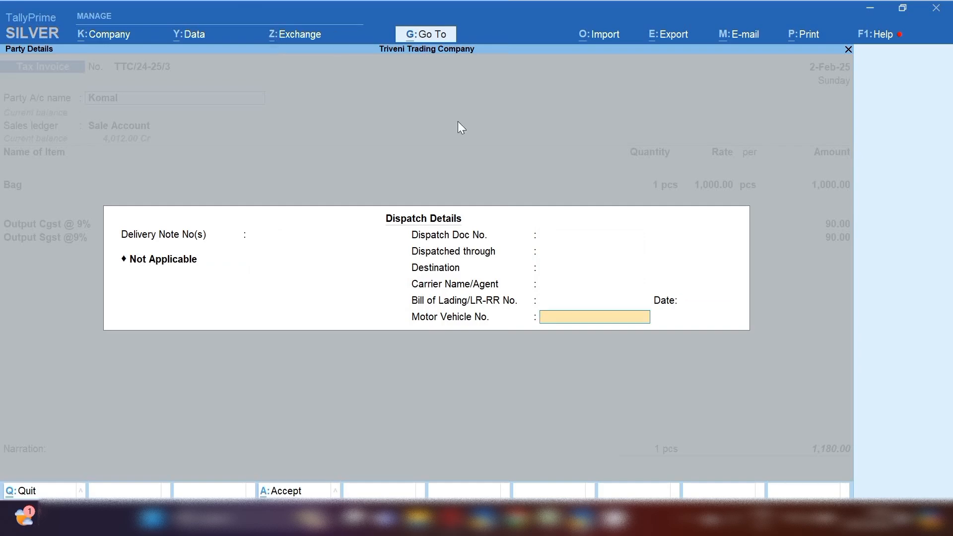
key("Return")
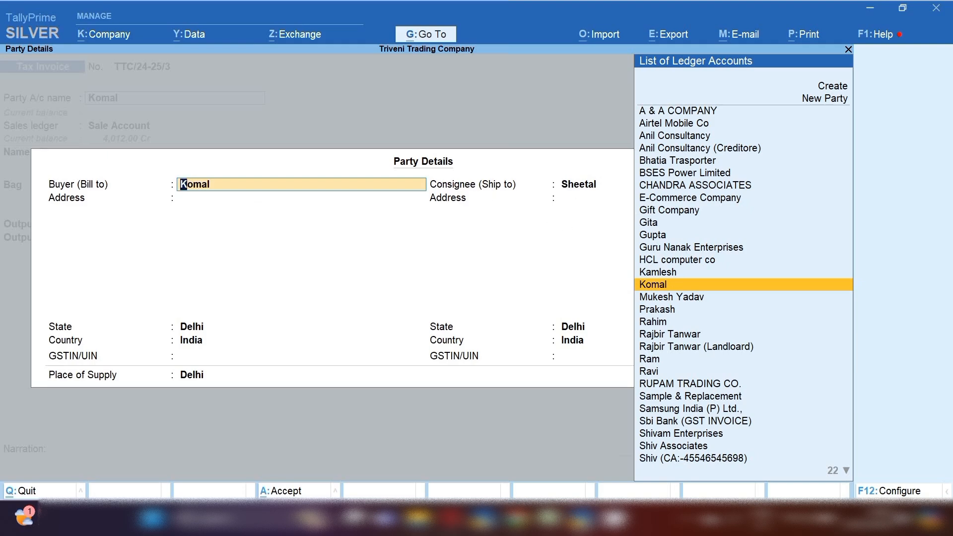
key("F12")
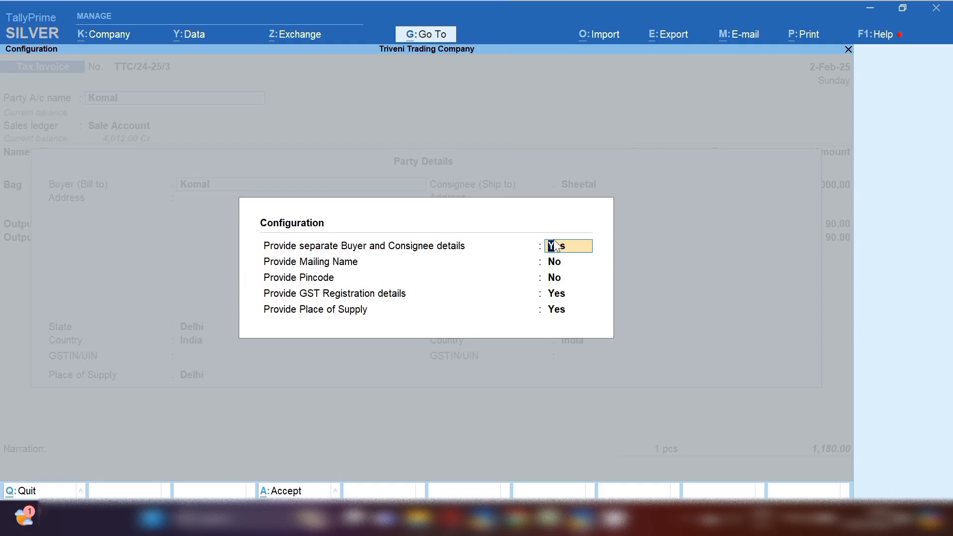
key("Escape")
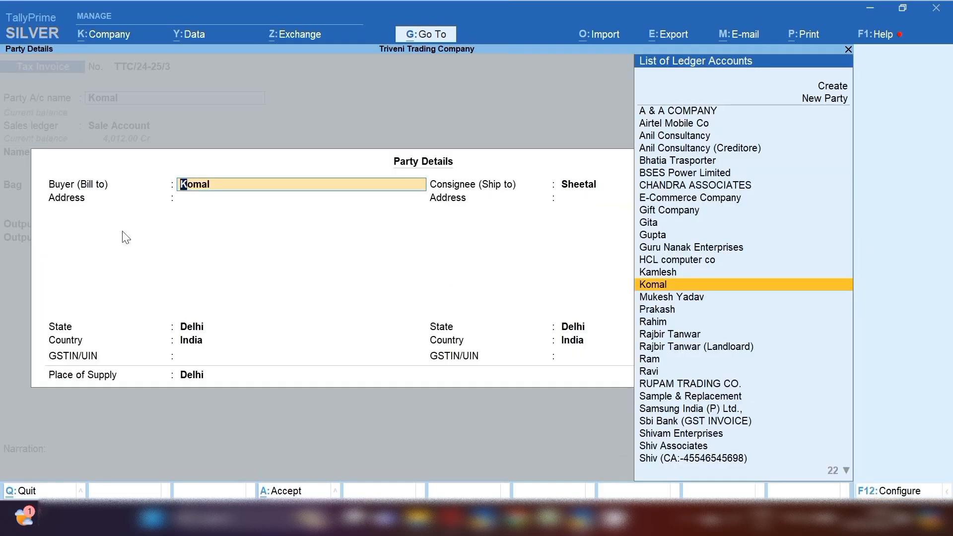
key("Return")
key("Return")
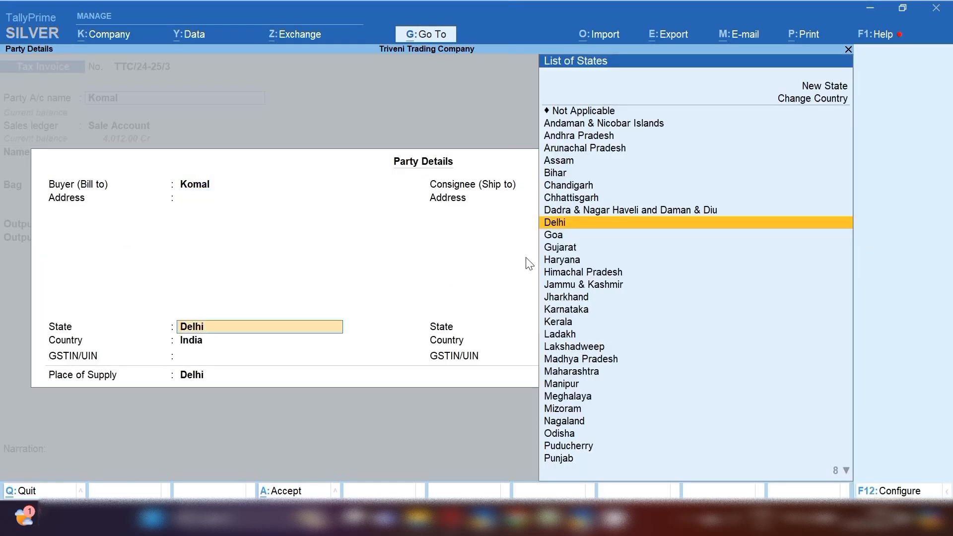
key("Return")
key("Return")
key("Return")
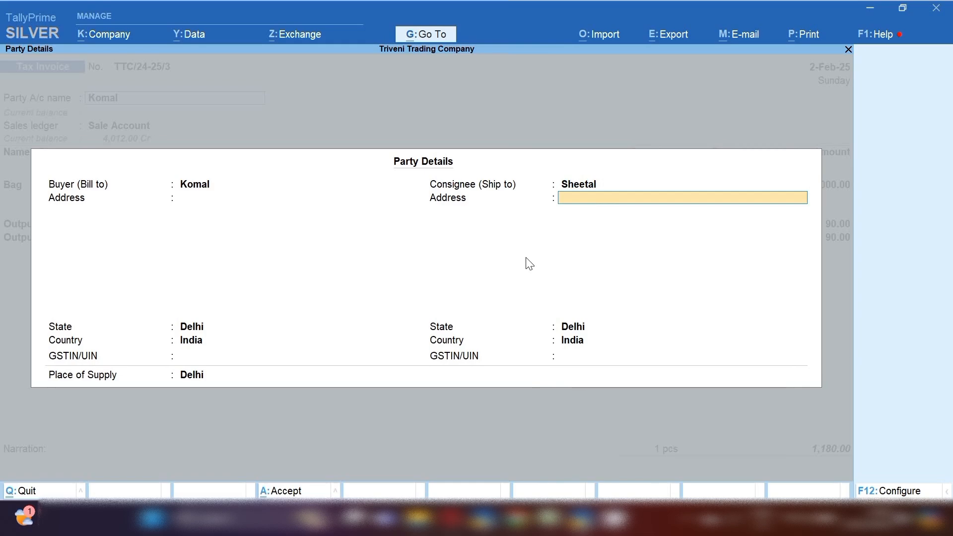
key("Return")
key("Return")
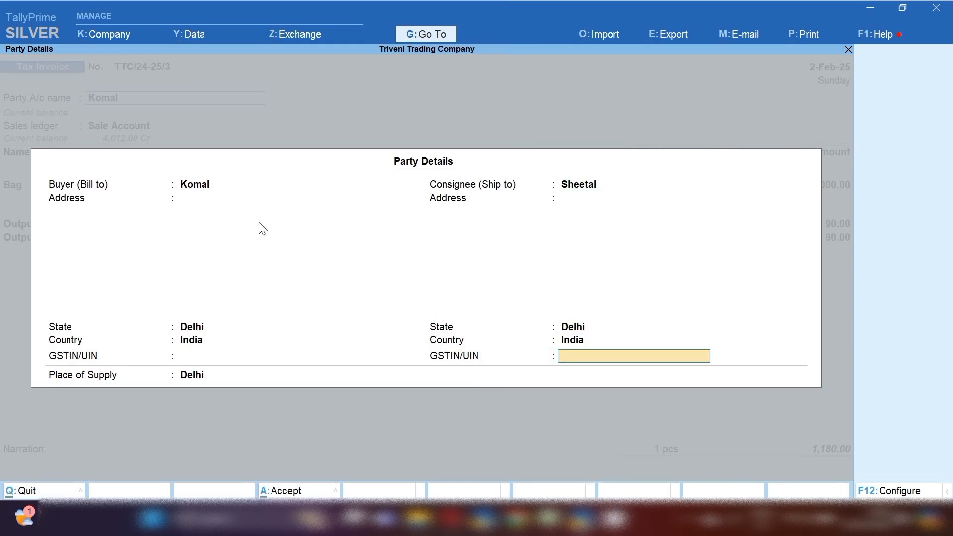
Enter buyer address New Delhi and consignee address Maharastra with state Maharashtra, then accept.
left_click(183, 203)
type("New Delhi")
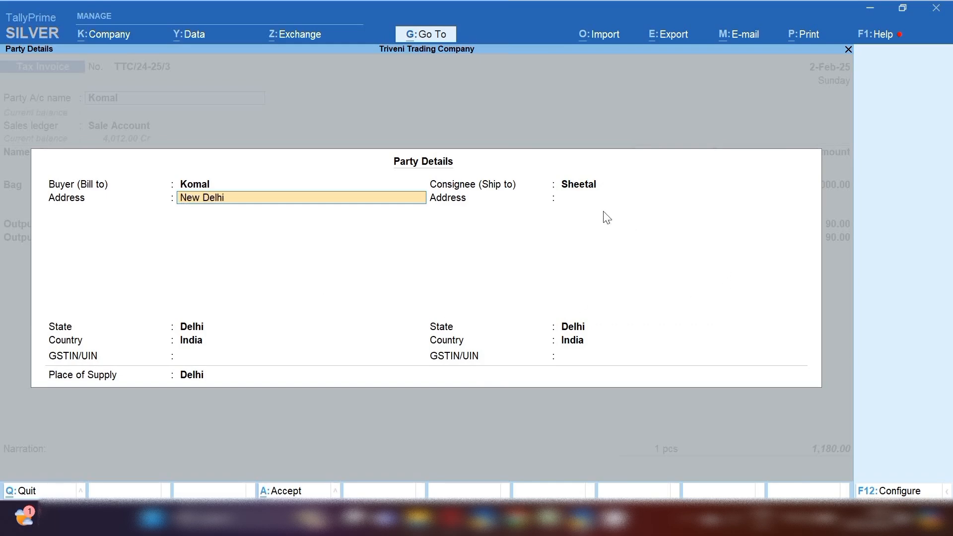
left_click(596, 198)
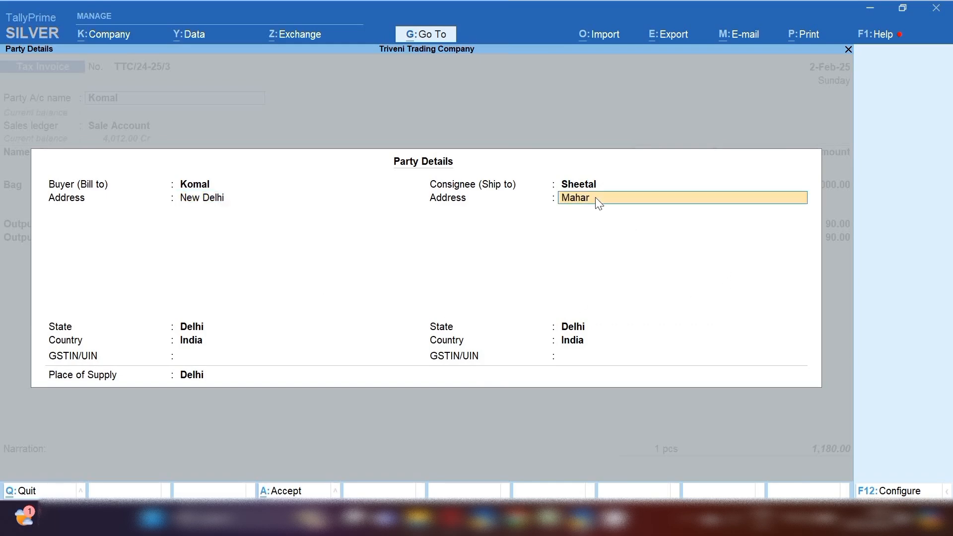
type("Maharastra")
key("Return")
key("Return")
type("Maha")
key("Return")
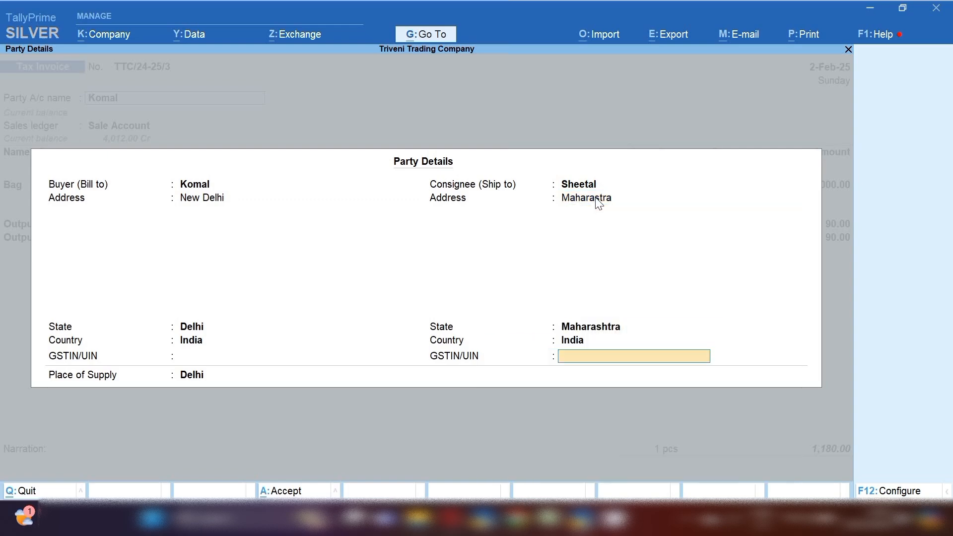
key("ctrl+a")
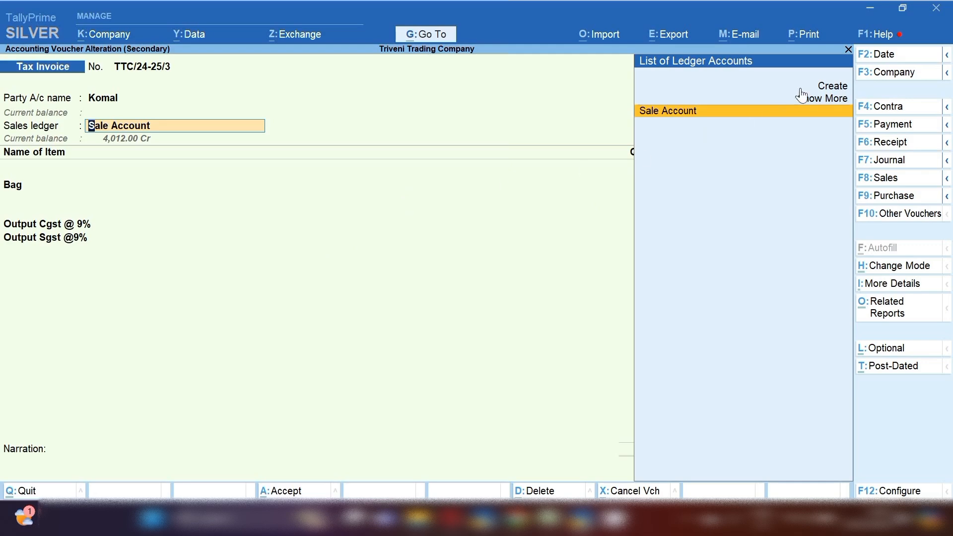
Preview the printout of invoice TTC/24-25/3, zoom in, then go back to the Print dialog.
left_click(806, 34)
key("Return")
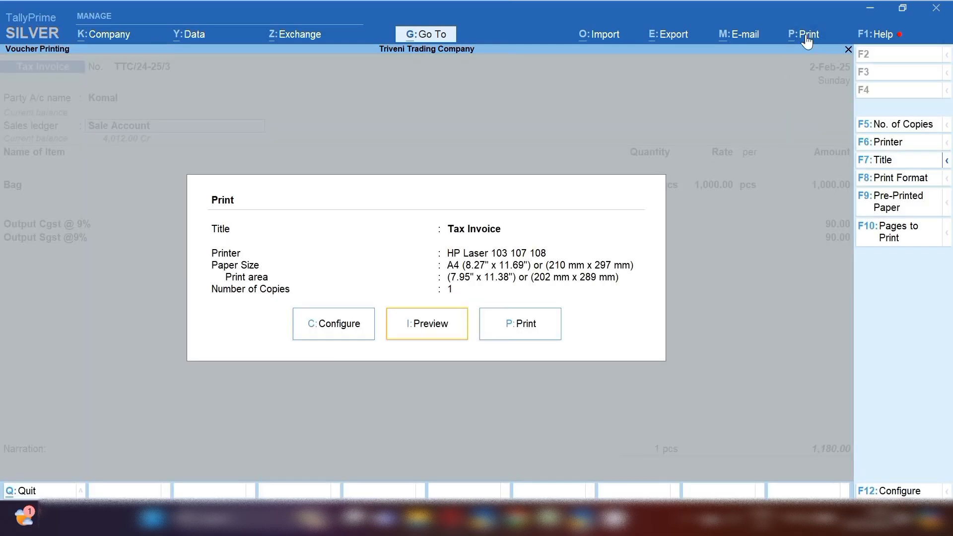
key("Return")
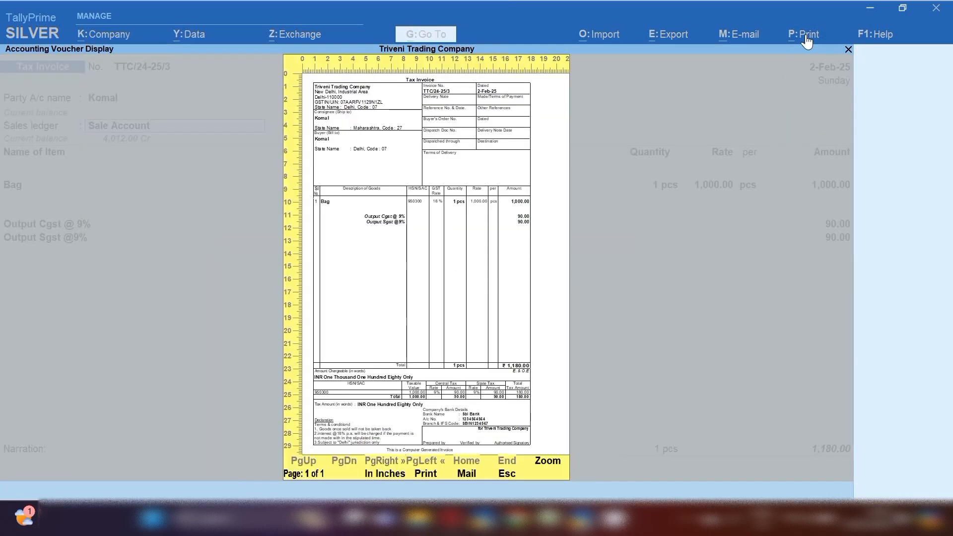
key("Return")
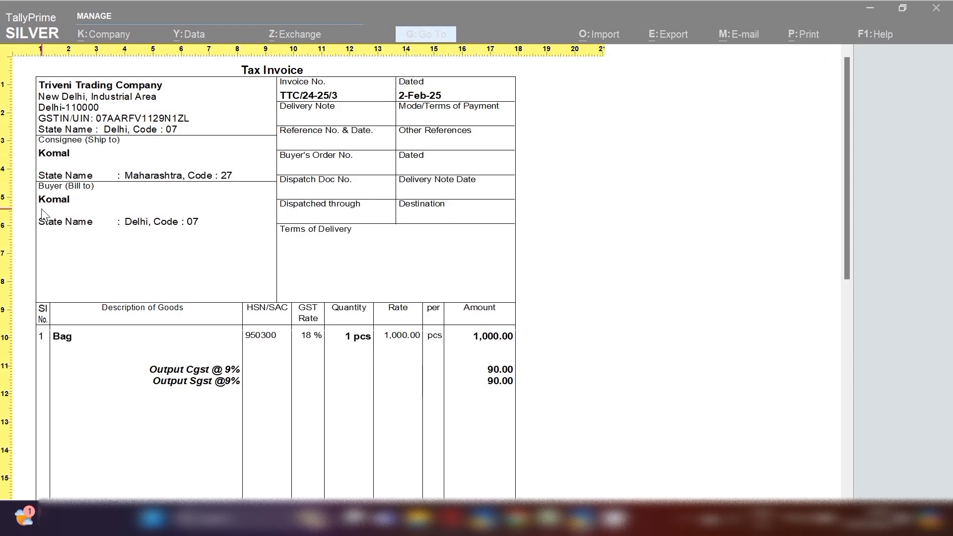
key("Escape")
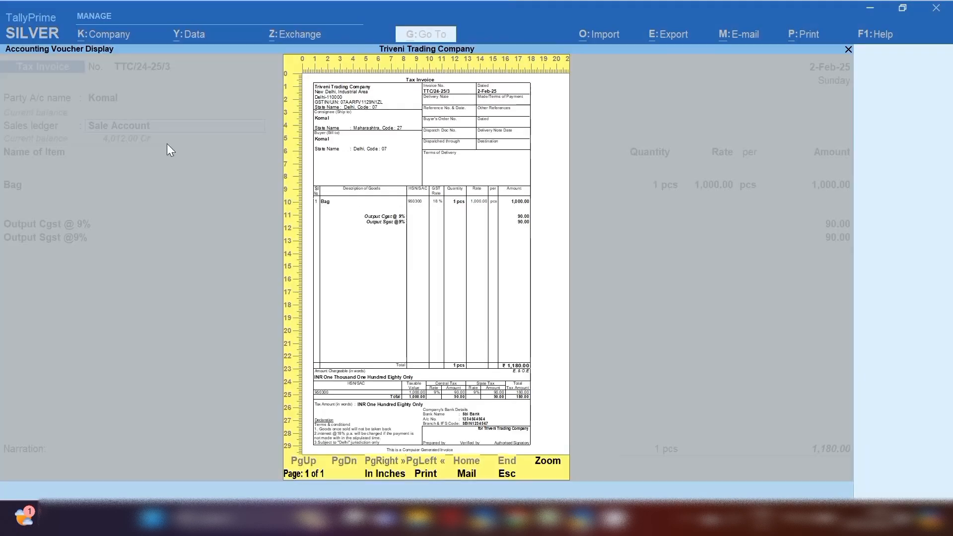
key("Escape")
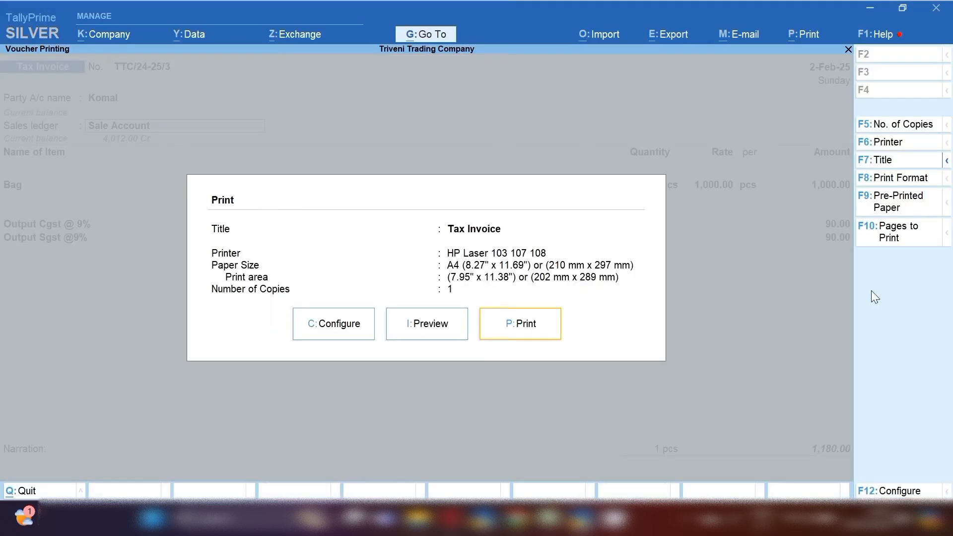
Set 'Show Name and Address from Party master' to No in print configuration, then preview again.
left_click(314, 335)
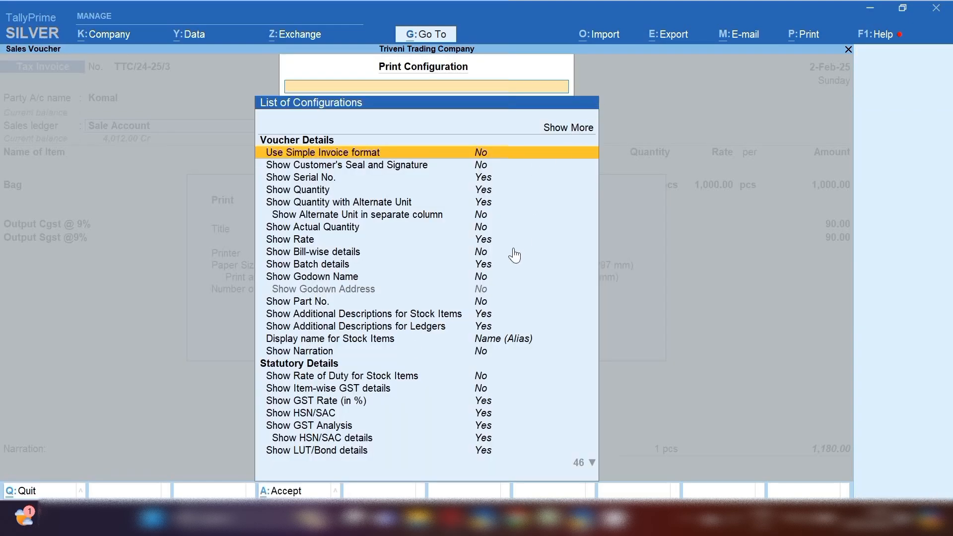
key("Down")
key("Down")
key("Down")
key("Down")
key("Down")
key("Down")
key("Down")
key("Down")
key("Down")
key("Down")
key("Down")
key("Down")
key("Down")
key("Down")
key("Down")
key("Down")
key("Down")
key("Down")
key("Down")
key("Down")
key("Down")
key("Down")
key("Down")
key("Down")
key("Down")
key("Down")
key("Down")
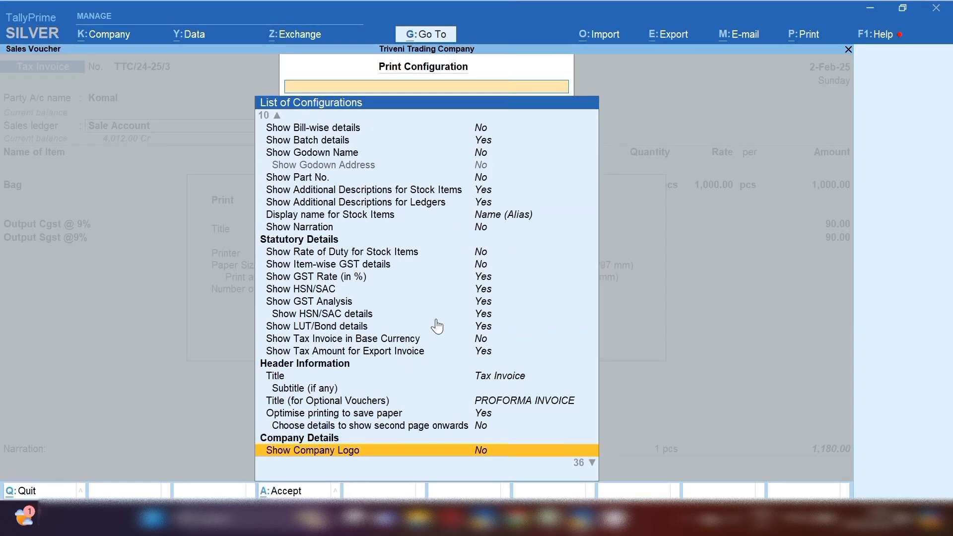
key("Down")
key("Down")
key("Down")
key("Down")
key("Down")
key("Down")
key("Down")
key("Down")
key("Down")
key("Down")
key("Down")
key("Down")
key("Down")
key("Down")
key("Down")
key("Down")
key("Down")
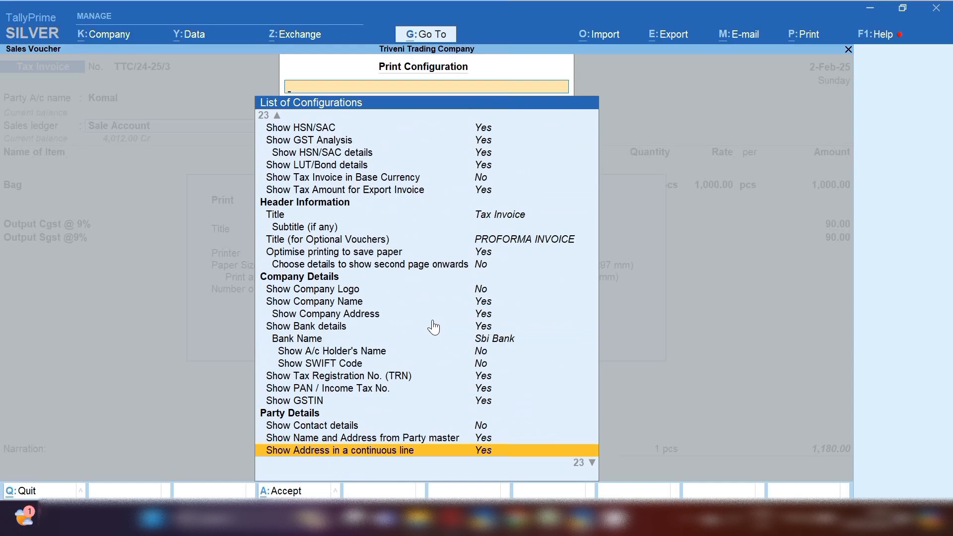
key("Down")
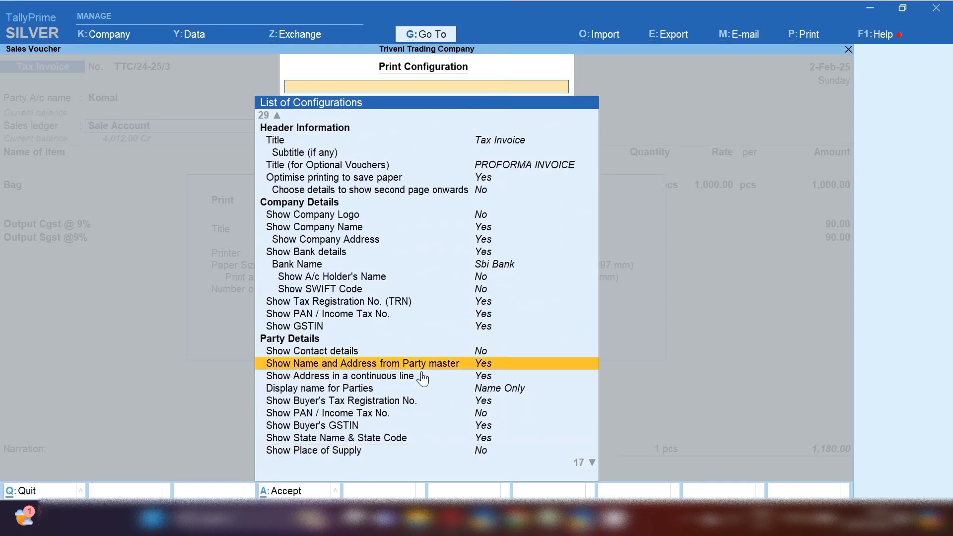
left_click(496, 362)
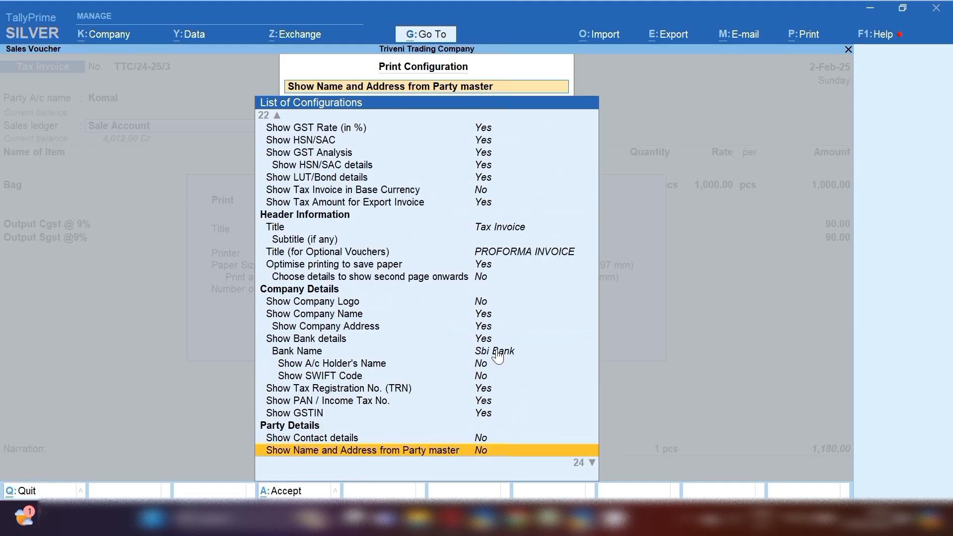
key("Escape")
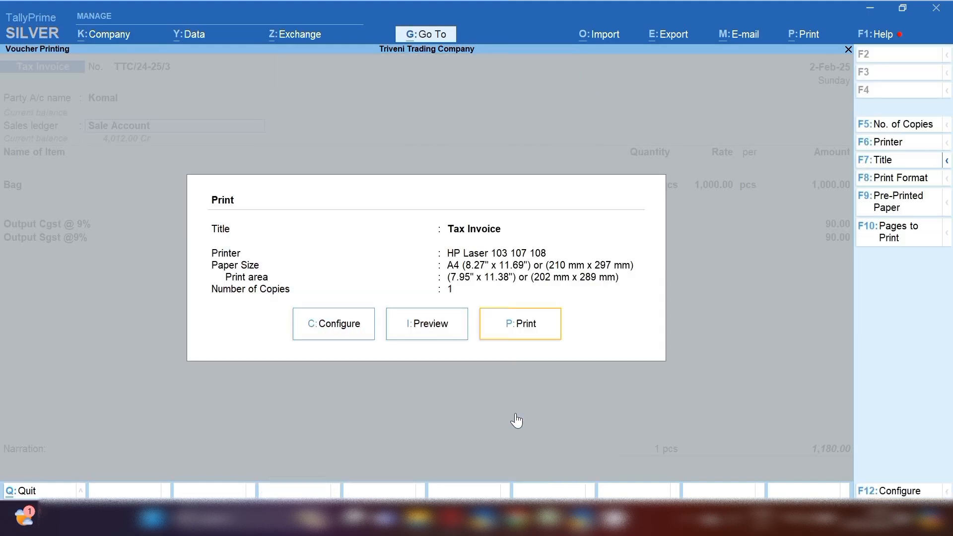
left_click(443, 330)
View the invoice preview at full width to check the Maharastra and New Delhi addresses, then close it.
left_click(442, 330)
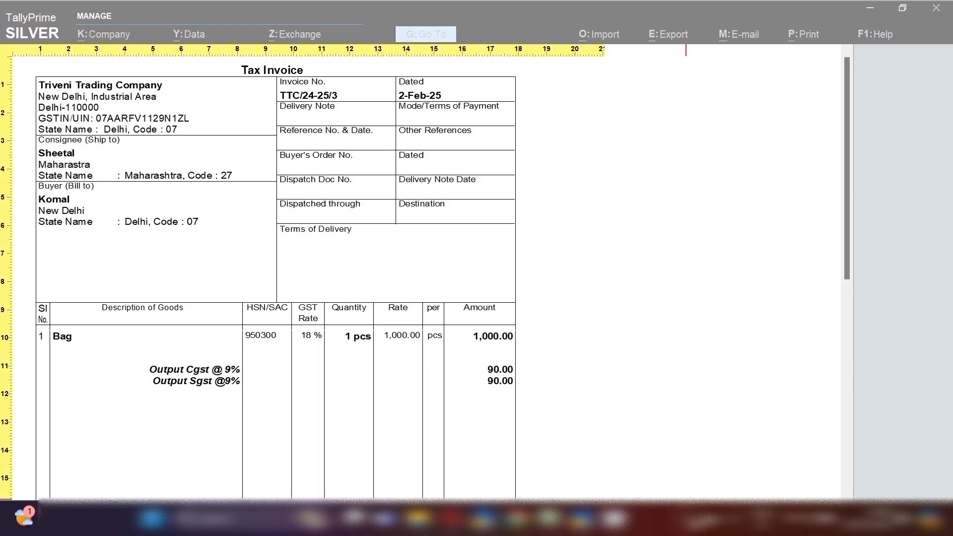
left_click(687, 519)
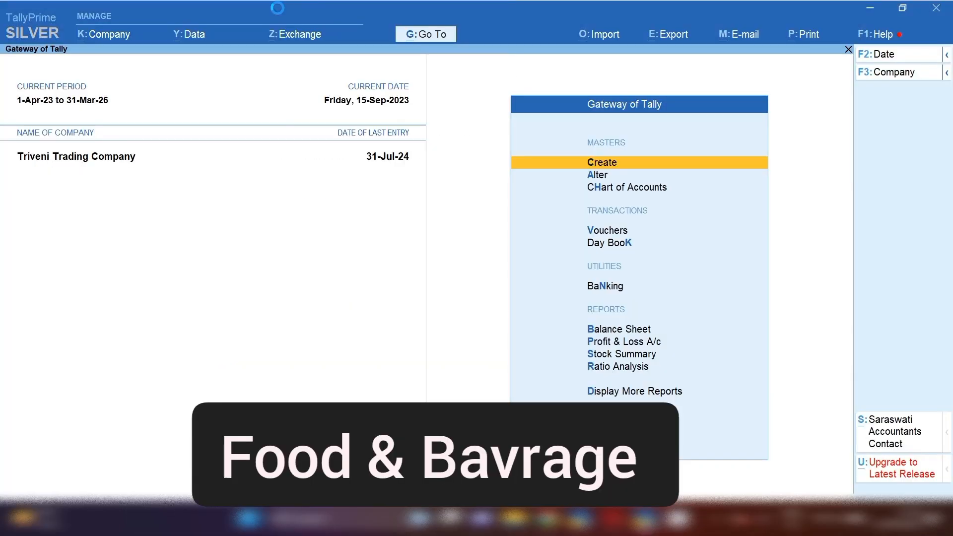
Start a new Purchase voucher and switch it to Accounting Invoice mode.
key("v")
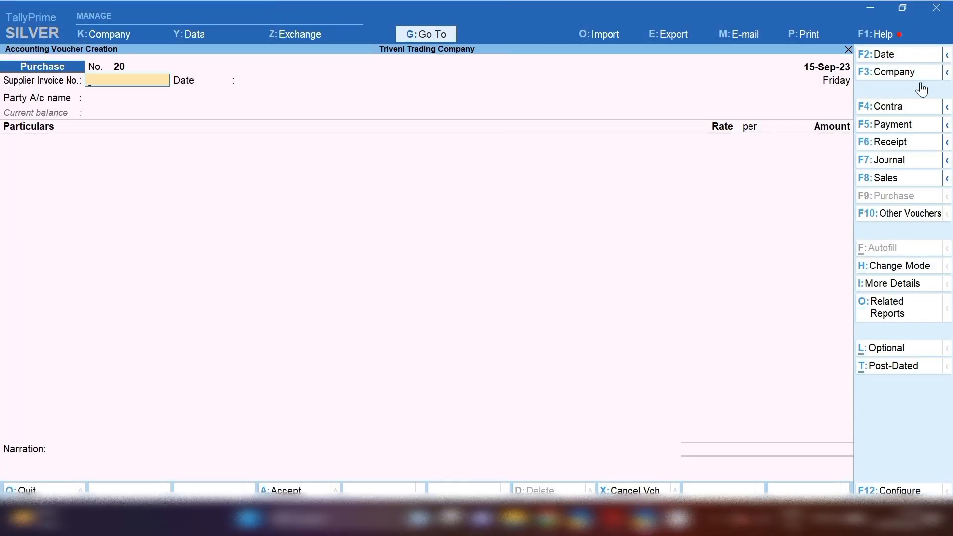
left_click(896, 274)
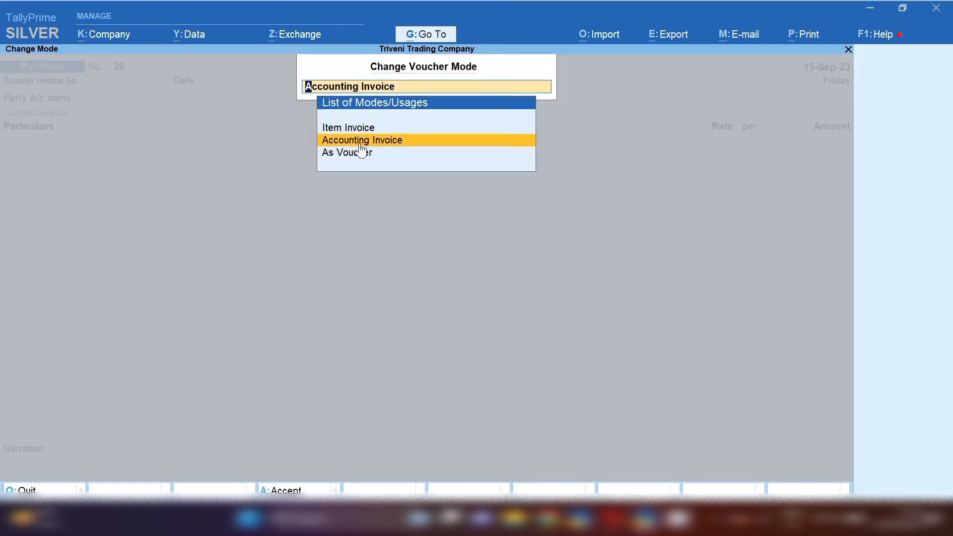
key("Return")
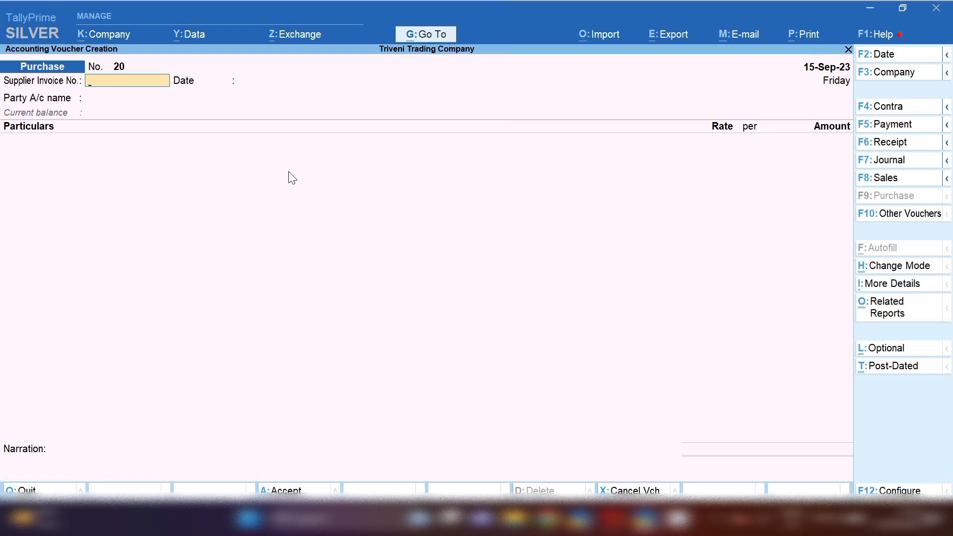
Enter supplier invoice 2364, party Suman Education Hub, and Food & beverage as the first ledger.
type("2364")
key("Return")
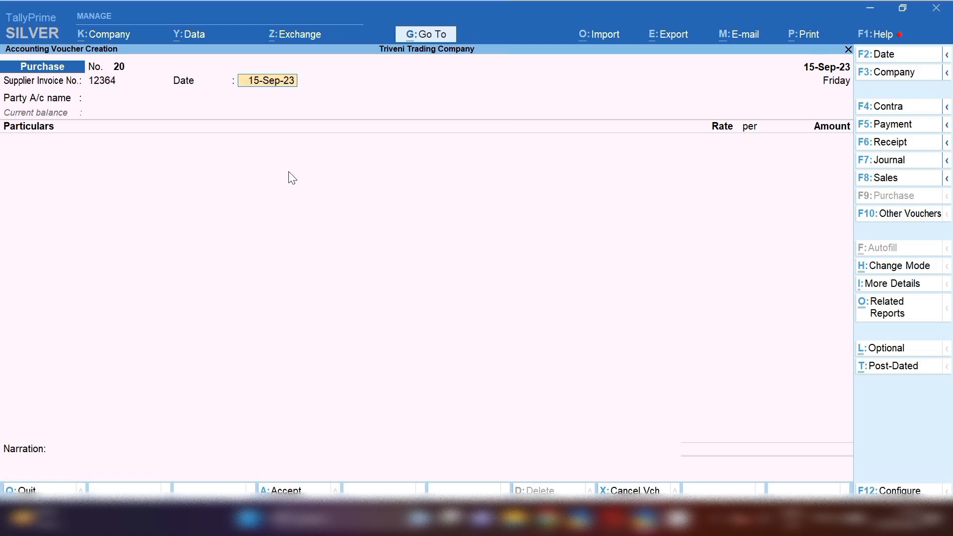
key("Return")
type("SUM")
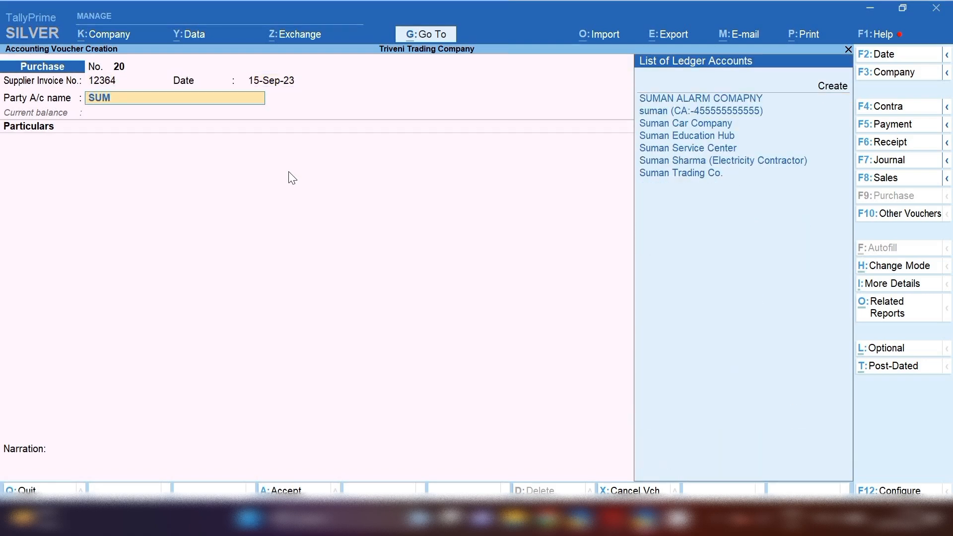
key("Down")
key("Down")
key("Down")
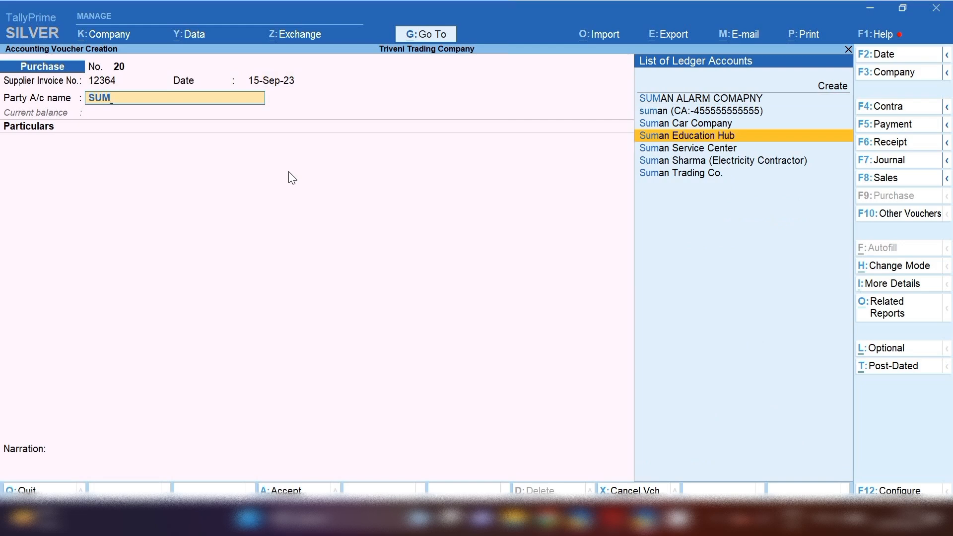
key("Return")
key("Return")
key("Return")
key("Return")
key("ctrl+a")
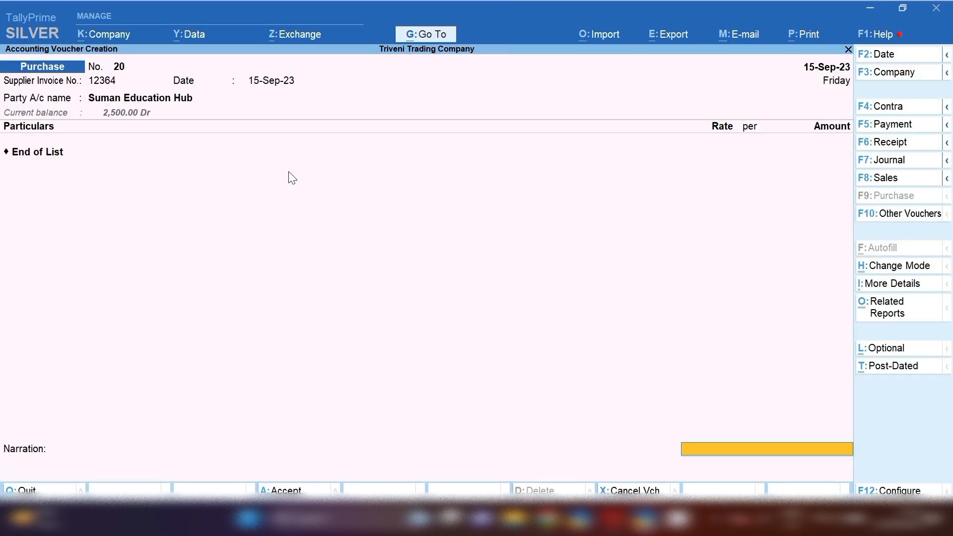
type("FOO")
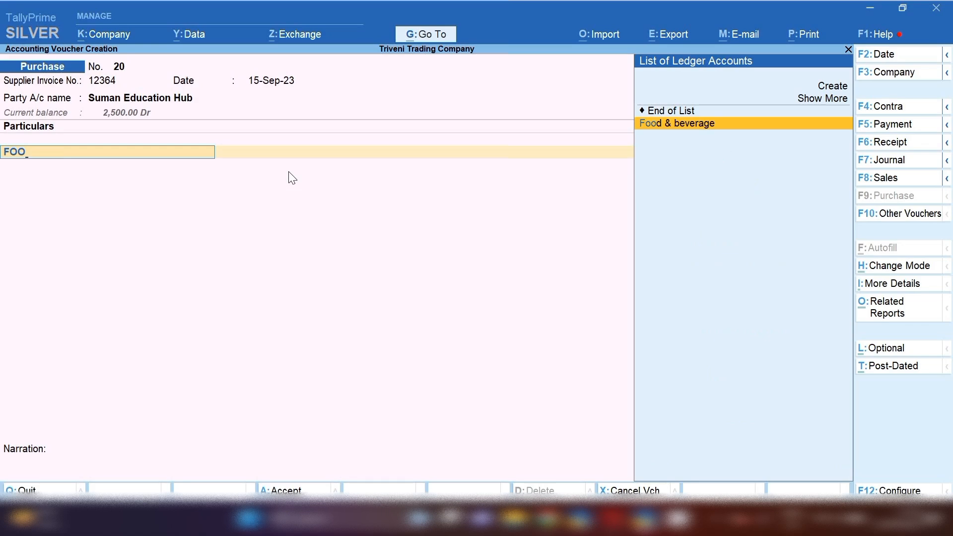
key("Return")
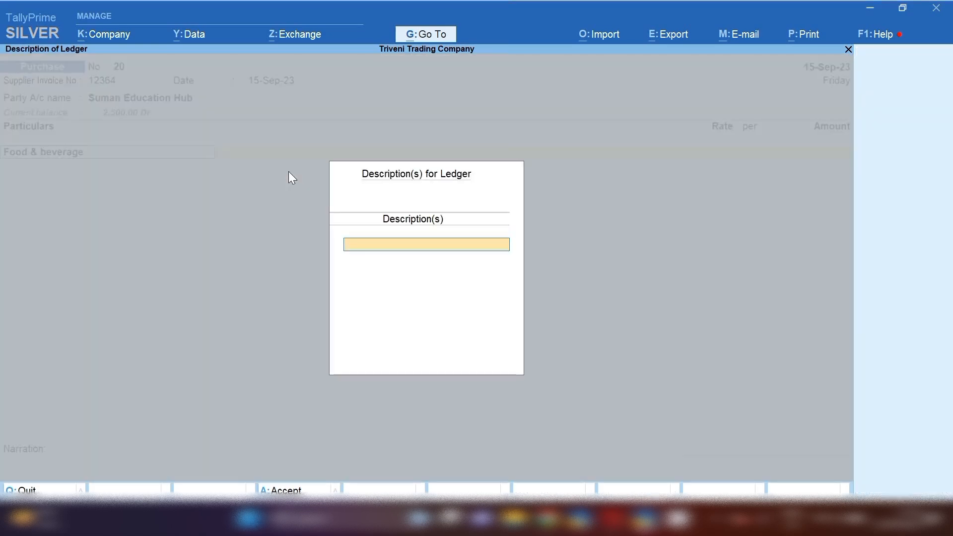
key("Escape")
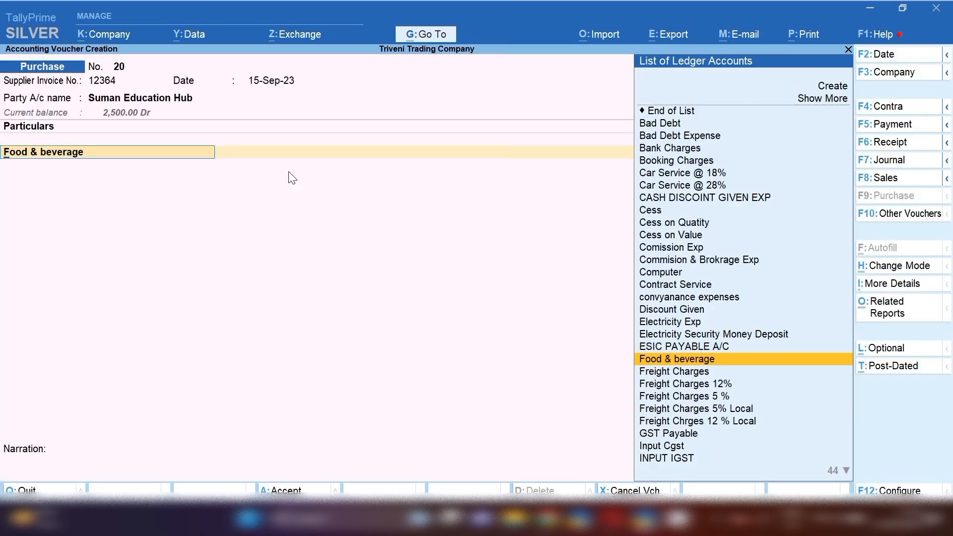
Keep Food & beverage under Indirect Expenses with GST Applicable, and open its GST details.
key("ctrl+Return")
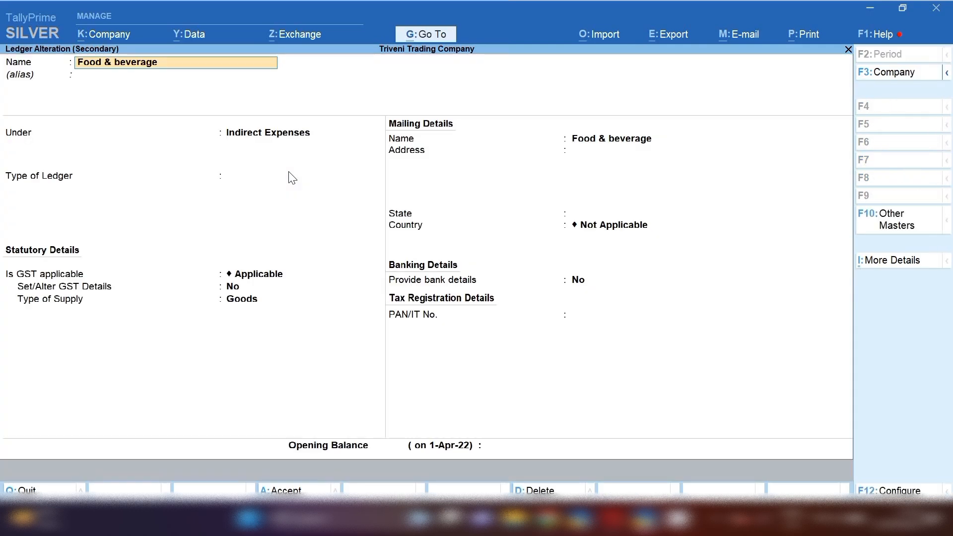
key("Return")
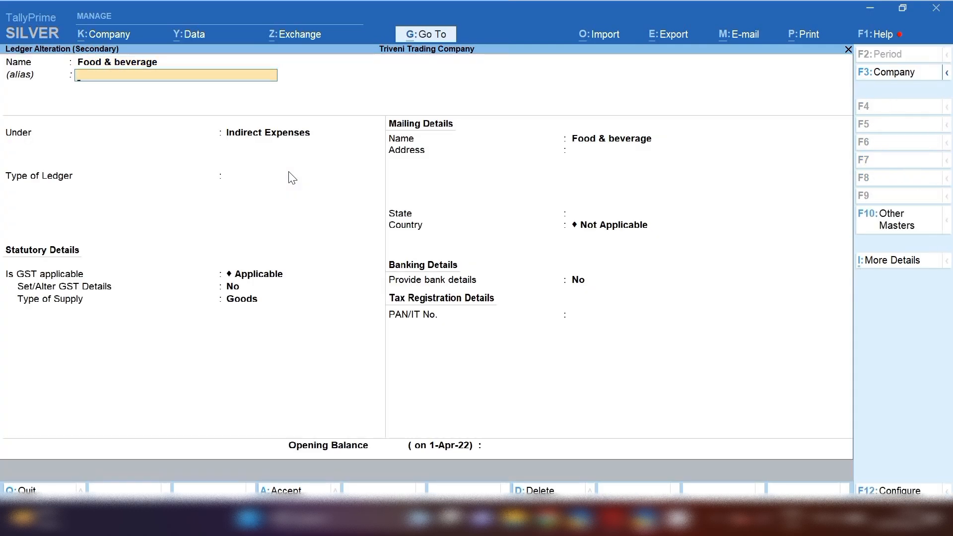
key("Return")
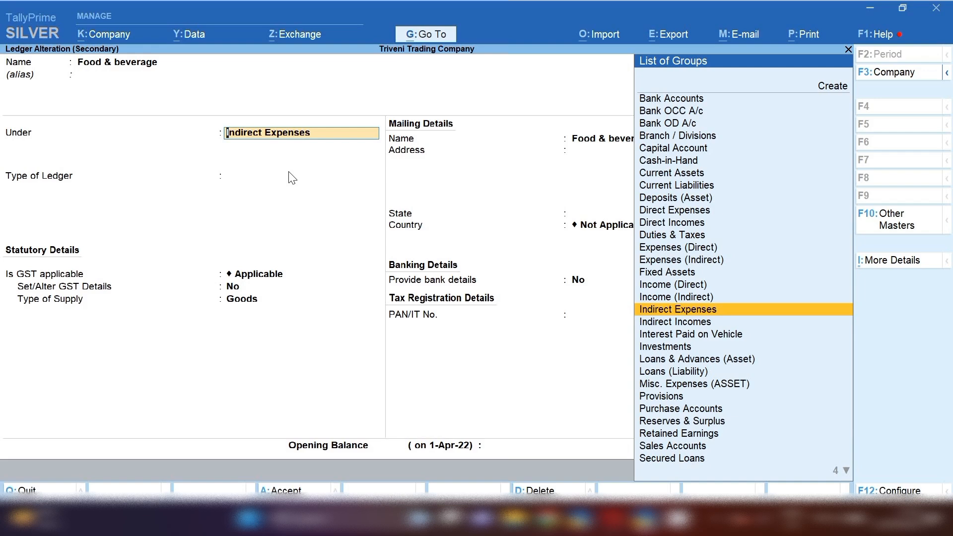
key("Return")
key("Return")
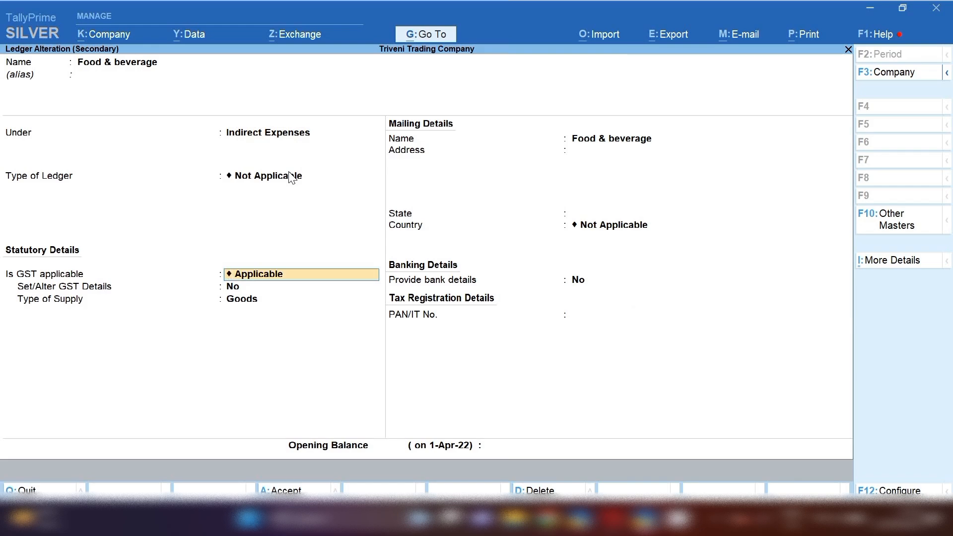
key("y")
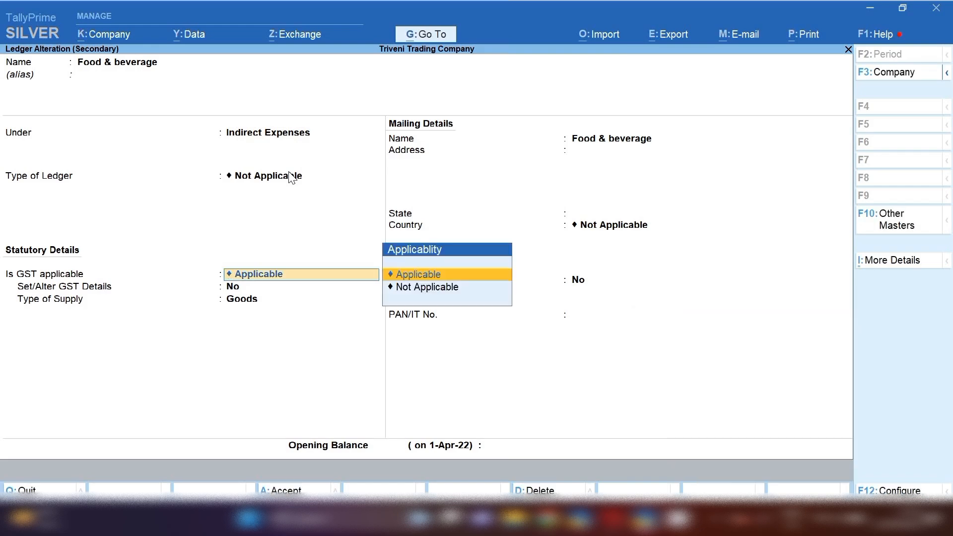
key("Return")
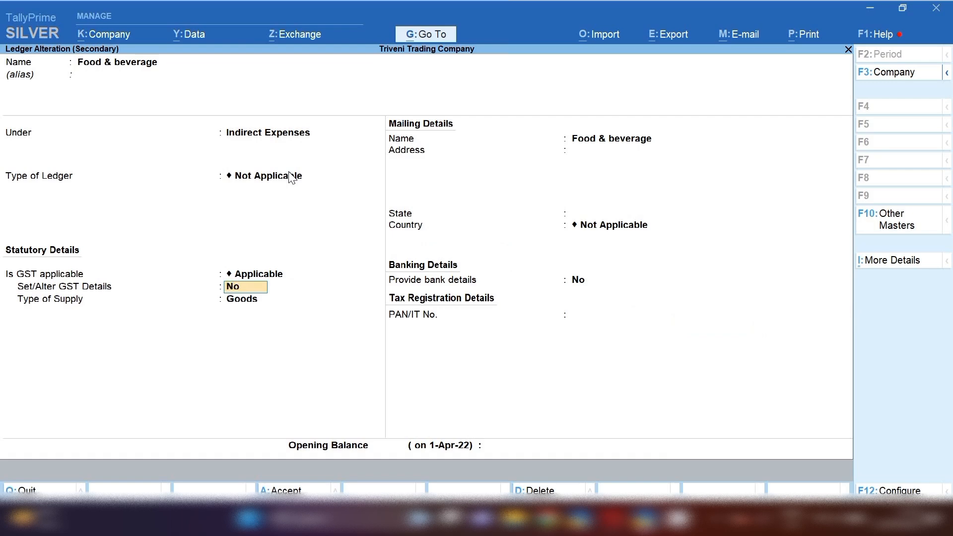
type("Y")
key("Return")
Keep Purchase Taxable at 28% with Goods supply type and save the Food & beverage ledger.
key("Return")
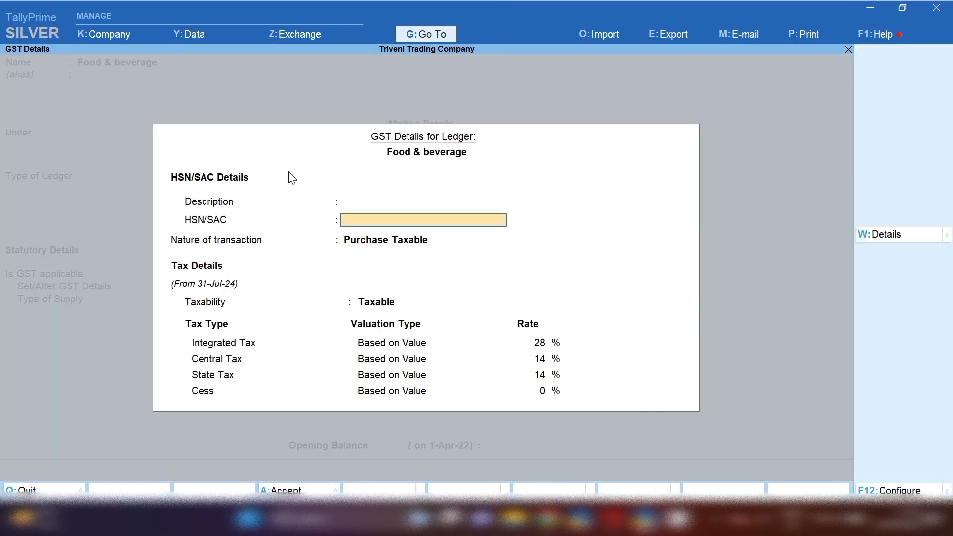
key("Return")
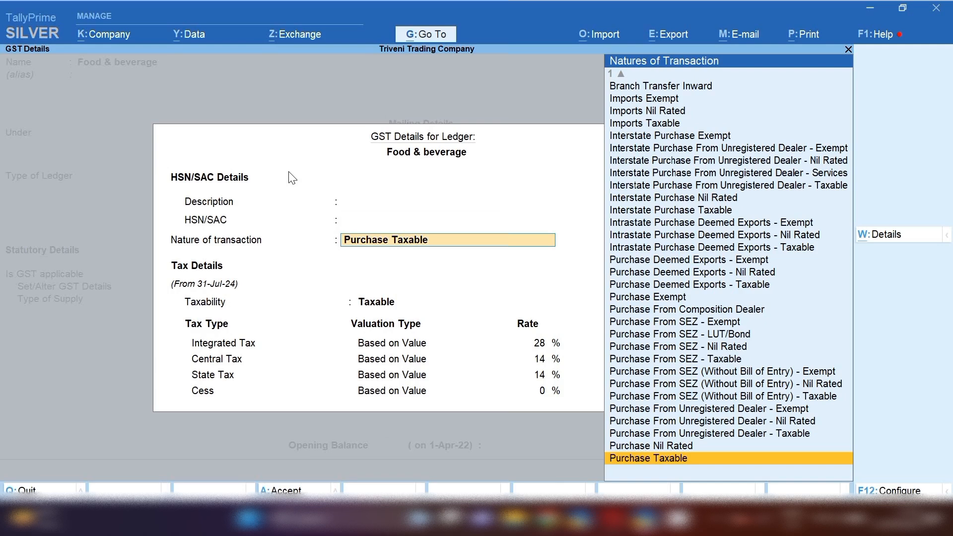
key("Return")
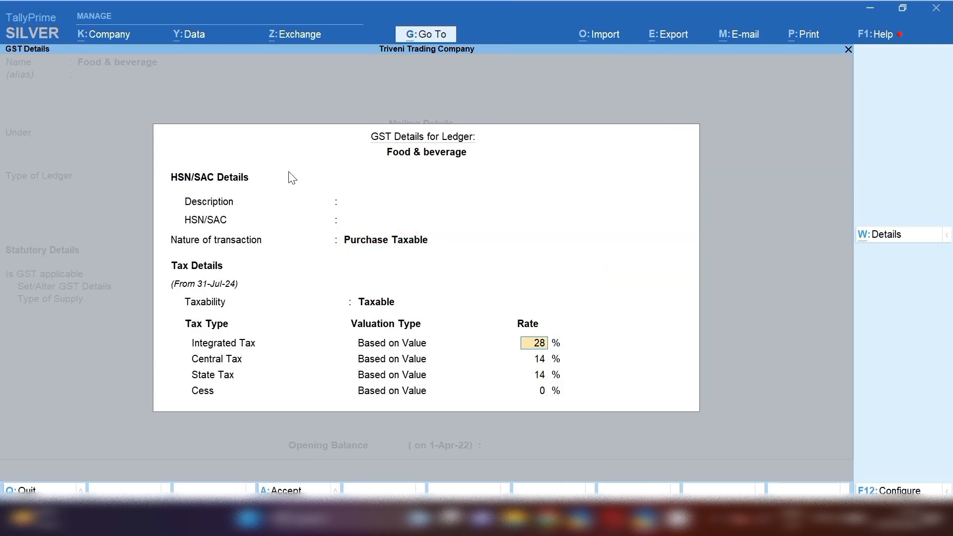
key("Return")
key("Return")
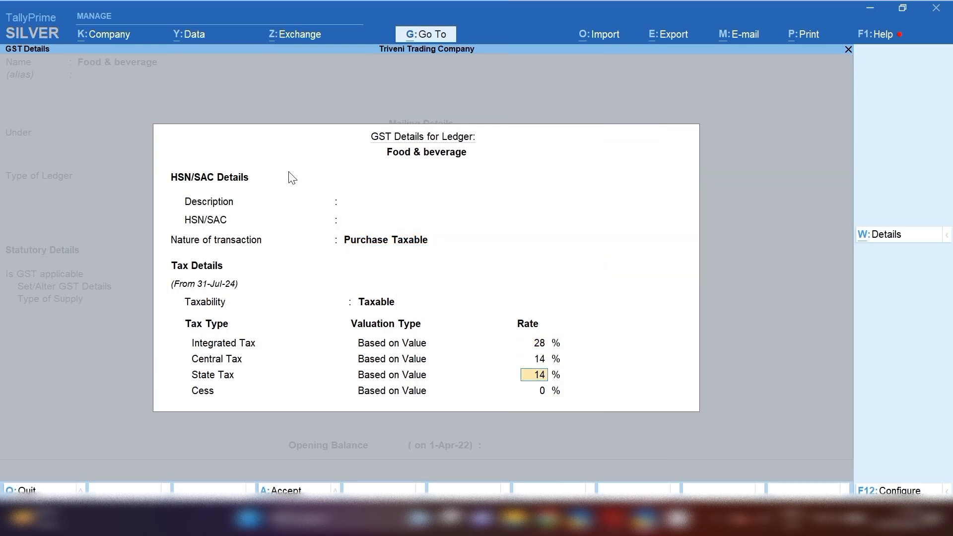
key("Return")
key("Return")
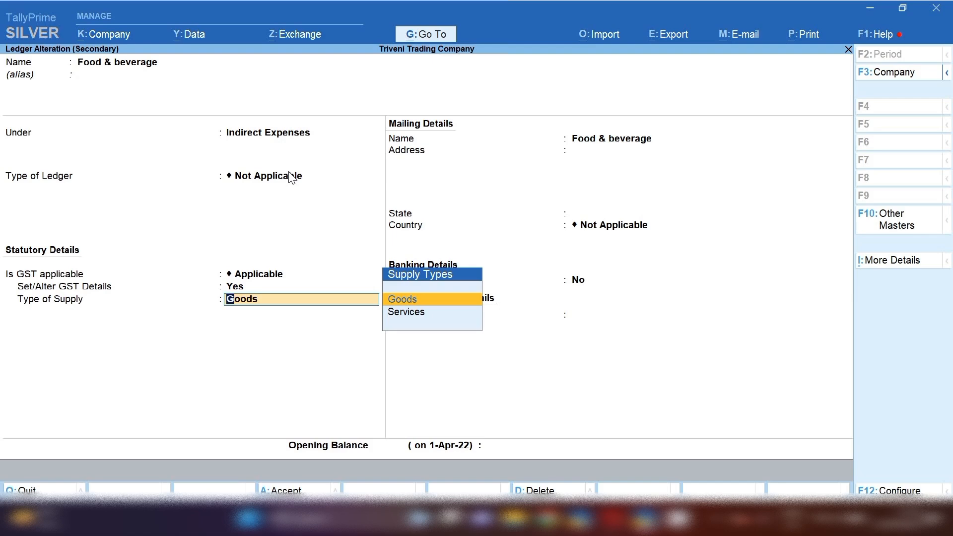
key("Return")
key("Return")
key("Return")
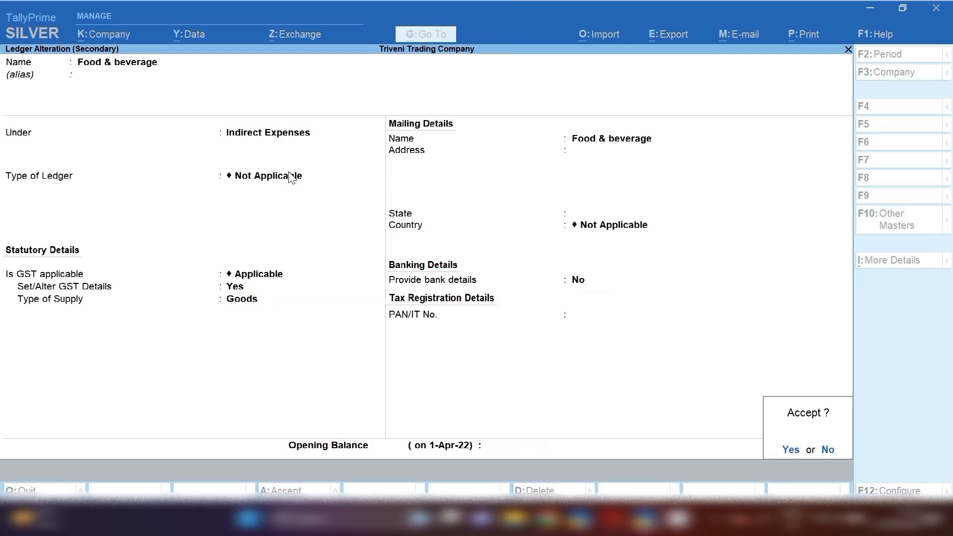
key("Return")
key("Return")
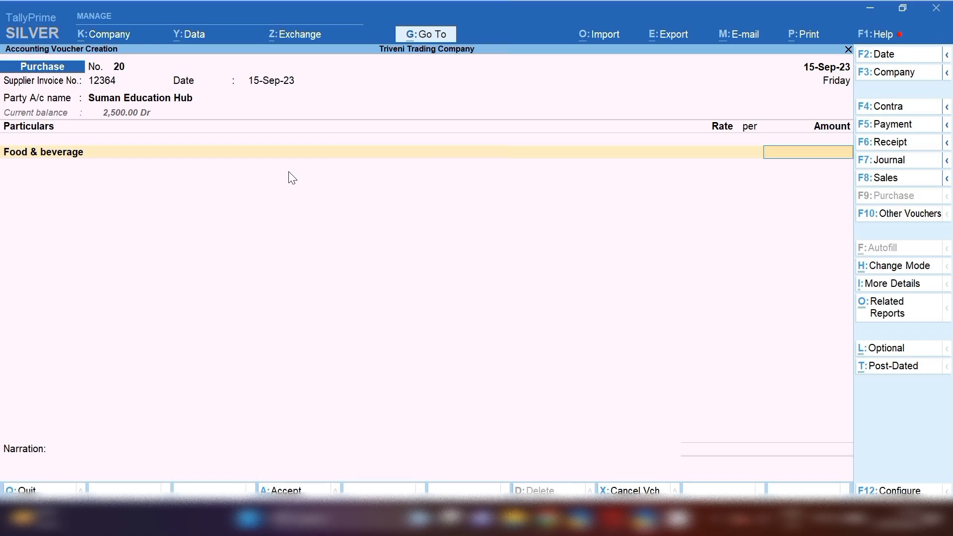
Enter 2,500 as the Food & beverage amount and add Input Cgst as the next ledger.
type("2500")
key("Return")
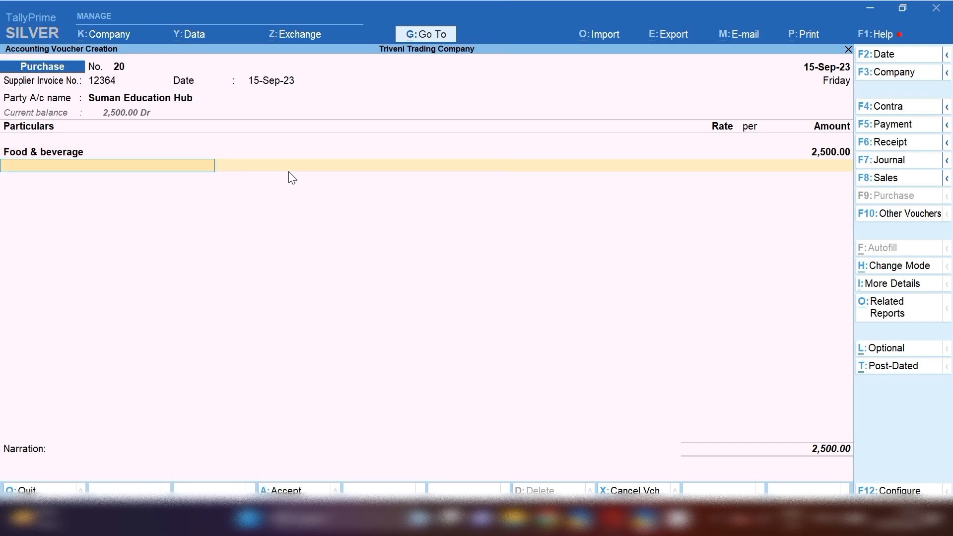
type("CGS")
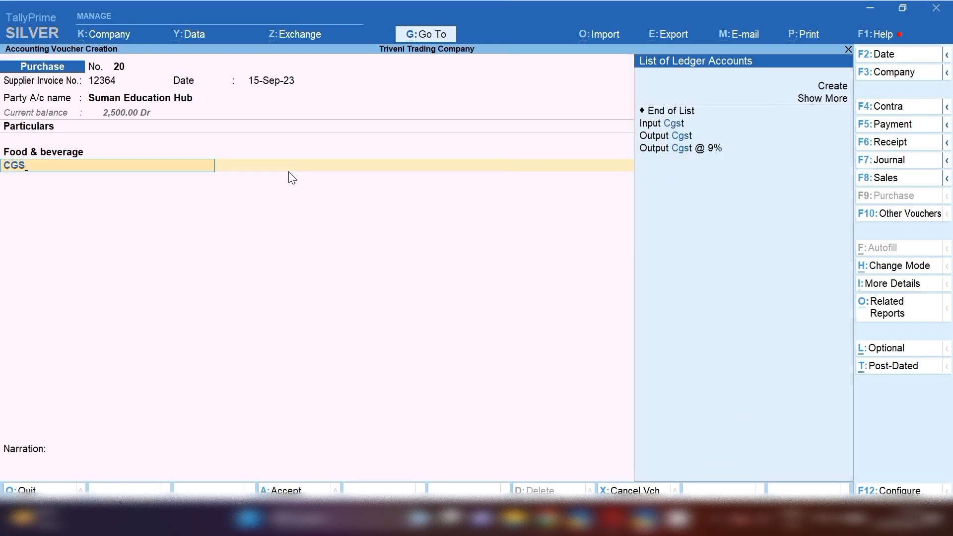
key("Down")
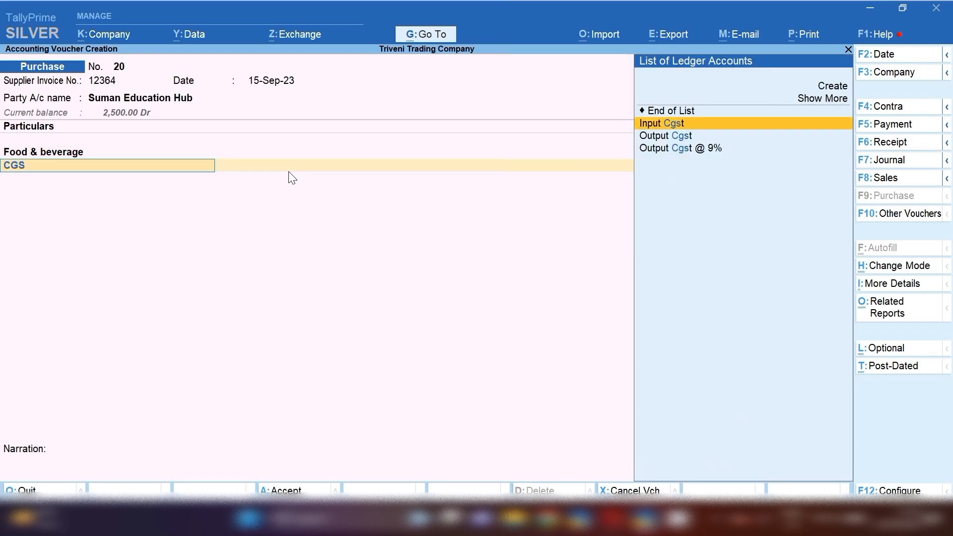
key("Return")
key("Return")
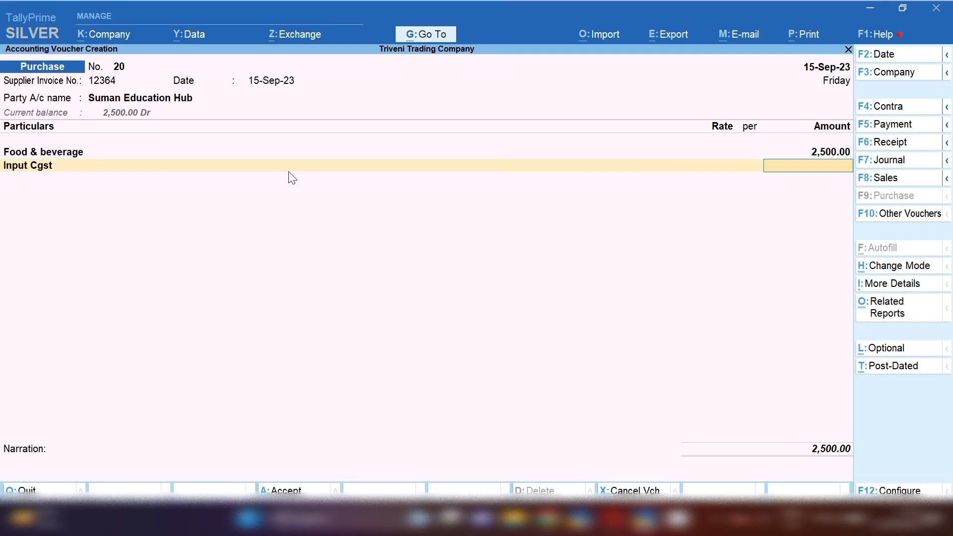
Step back to the Food & beverage ledger line and open that ledger for alteration.
key("BackSpace")
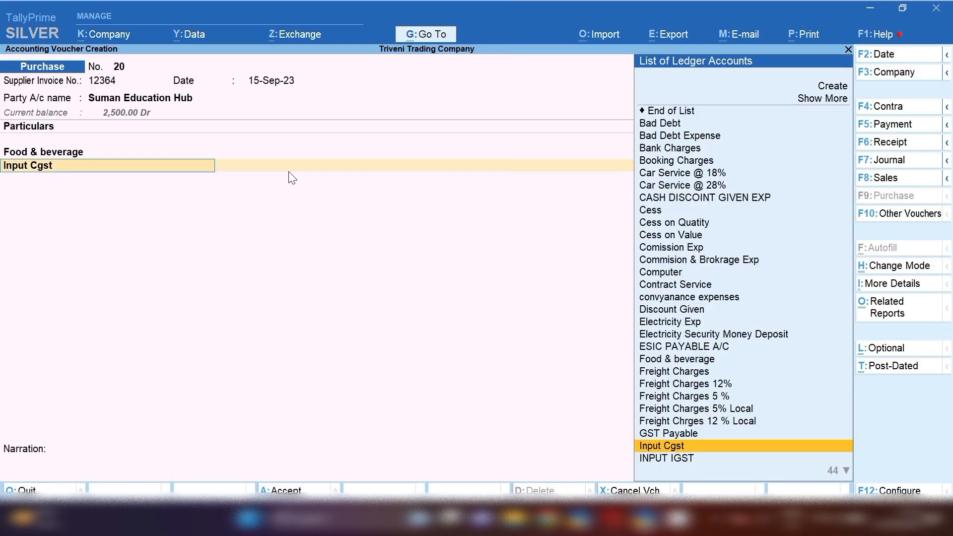
key("BackSpace")
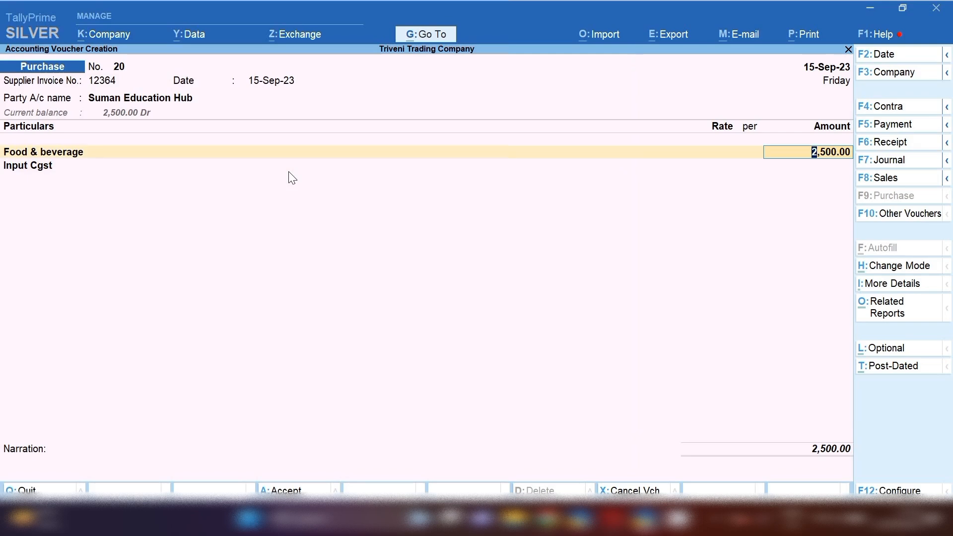
key("BackSpace")
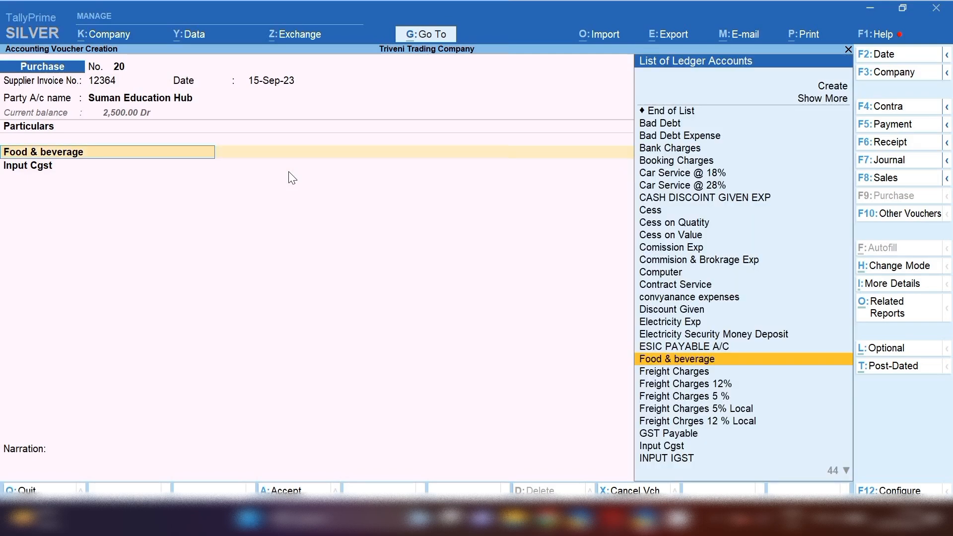
key("ctrl+Return")
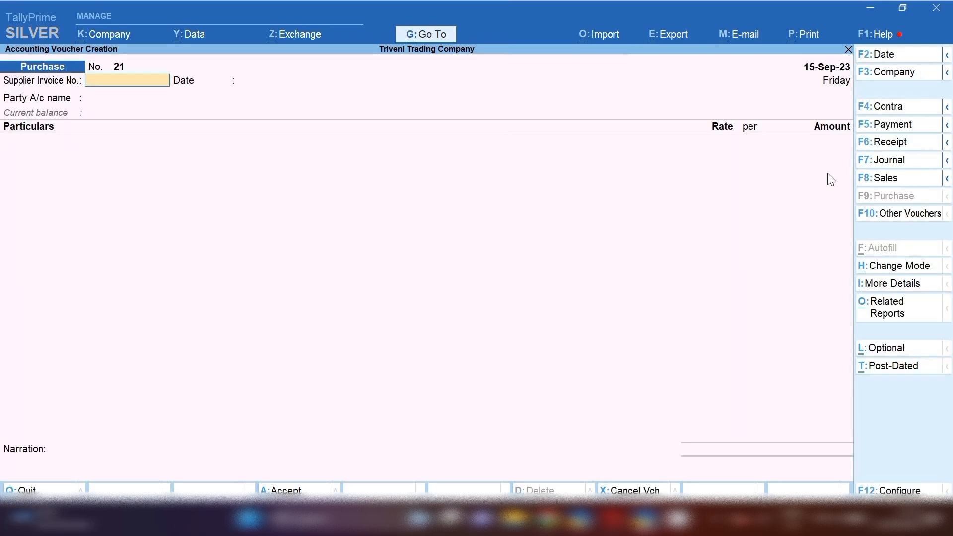
Drill from the Balance Sheet through Current Liabilities and Duties & Taxes to September 2023 Input Cgst entries.
left_click(430, 36)
key("Return")
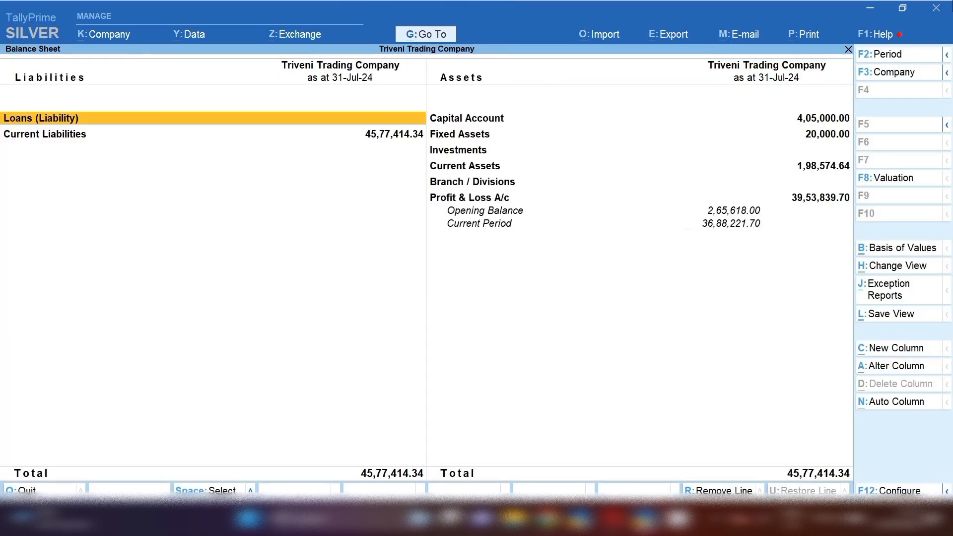
key("Down")
key("Return")
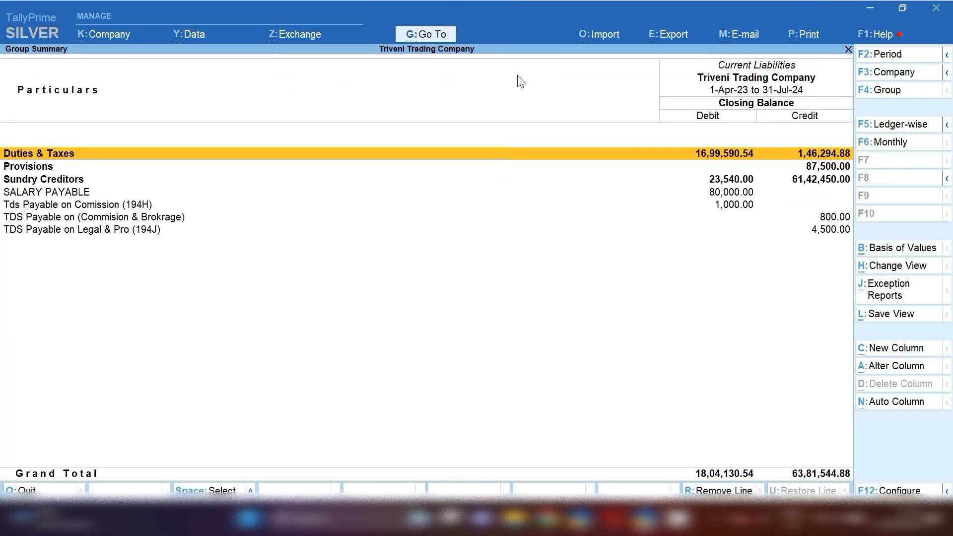
key("Return")
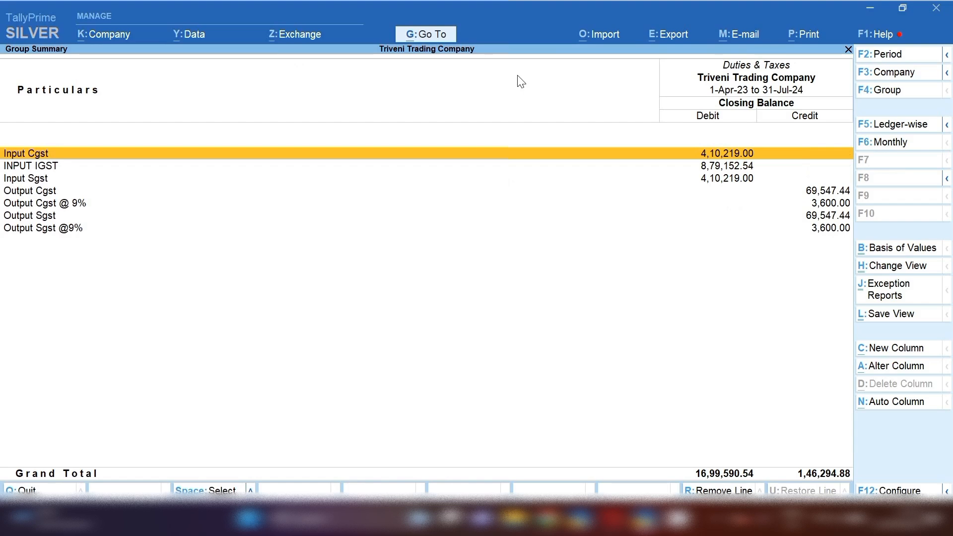
key("Return")
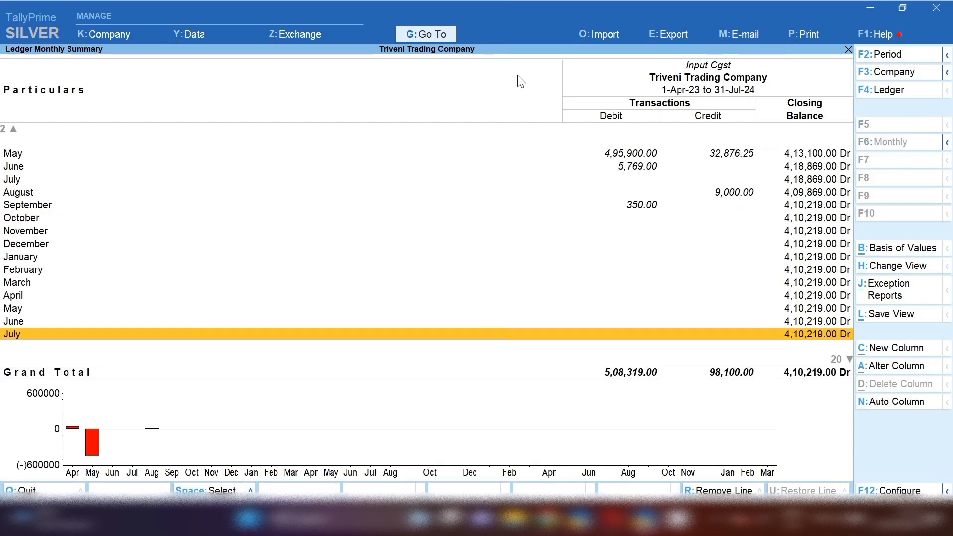
key("Up")
key("Up")
key("Up")
key("Up")
key("Up")
key("Up")
key("Up")
key("Up")
key("Up")
key("Up")
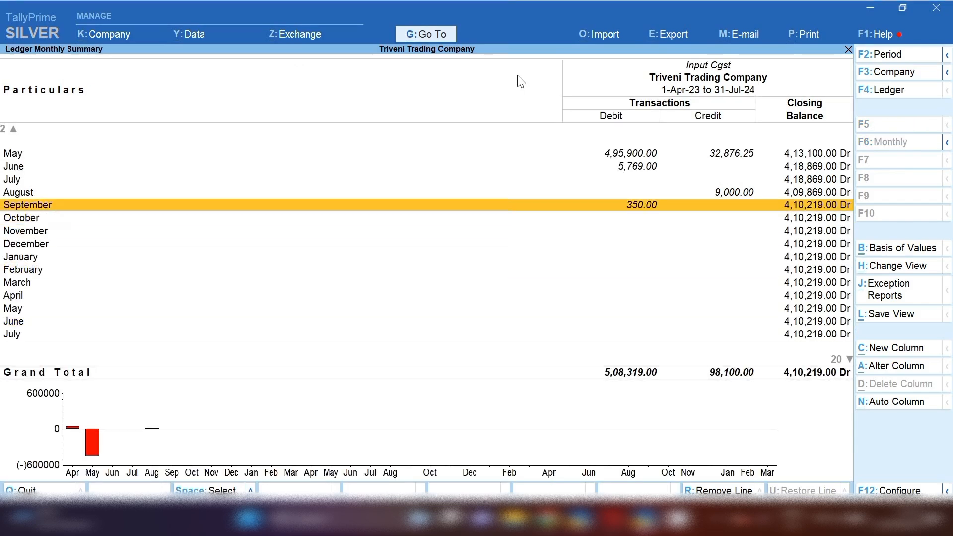
key("Return")
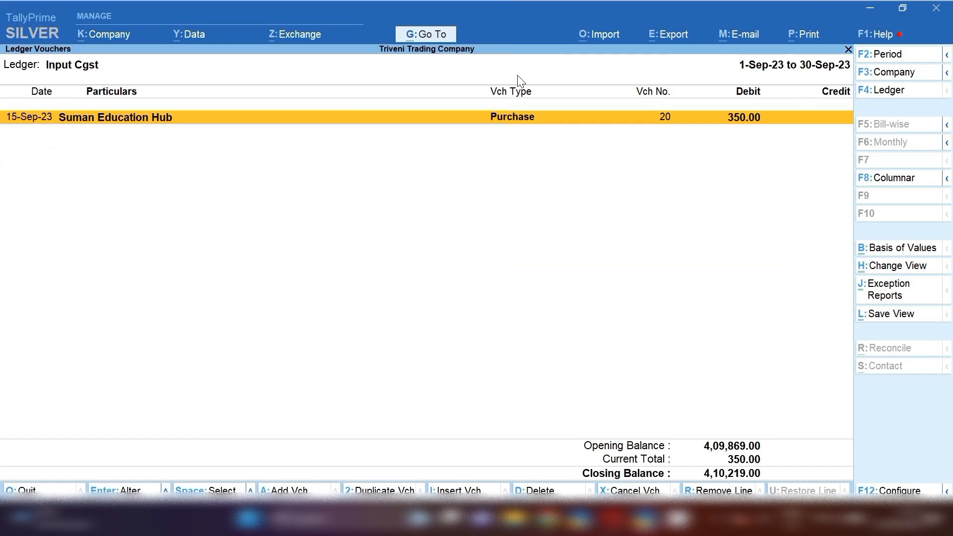
Open Suman Education Hub's purchase voucher 20, then quit it without saving.
key("Return")
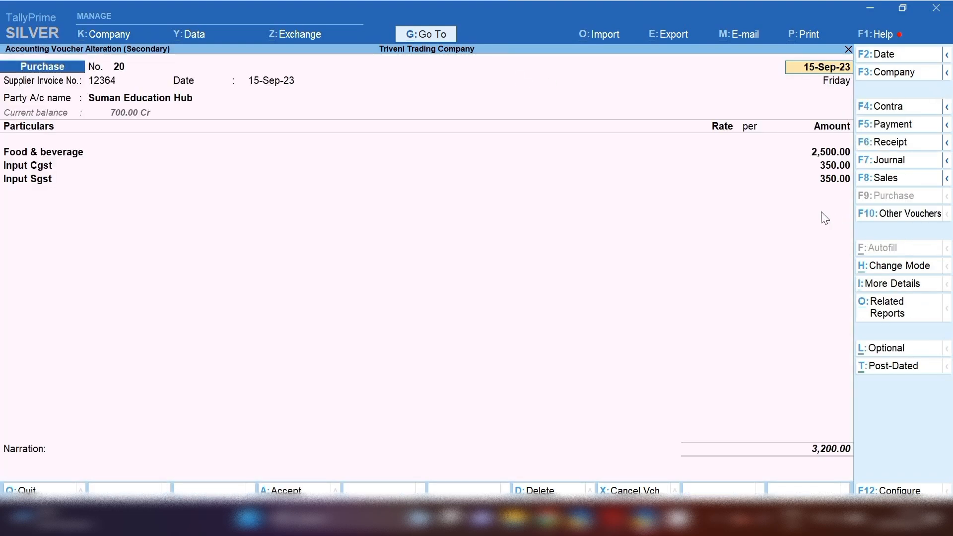
key("BackSpace")
key("Escape")
key("y")
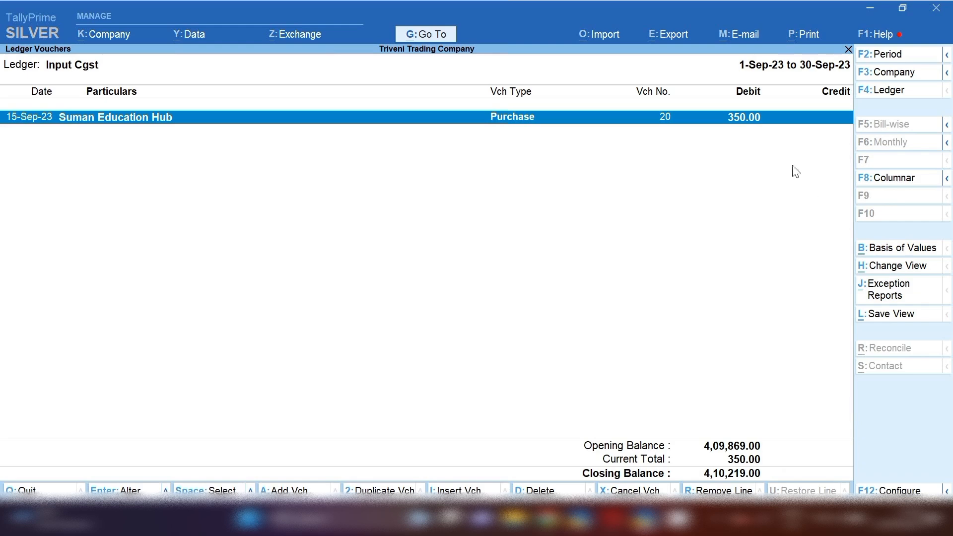
Open the GSTR-2 report for the period 1-9-2023 to 31-7-2024.
left_click(430, 41)
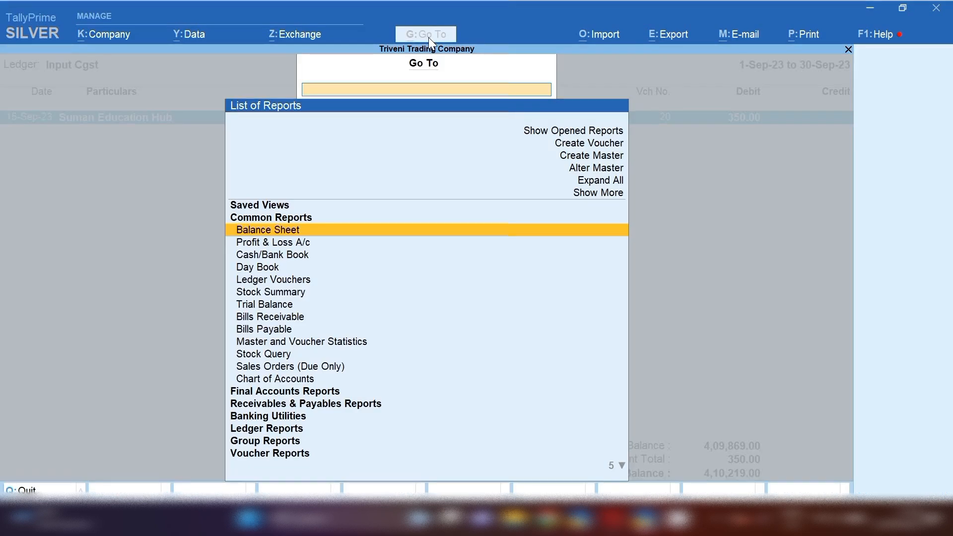
type("GSTR")
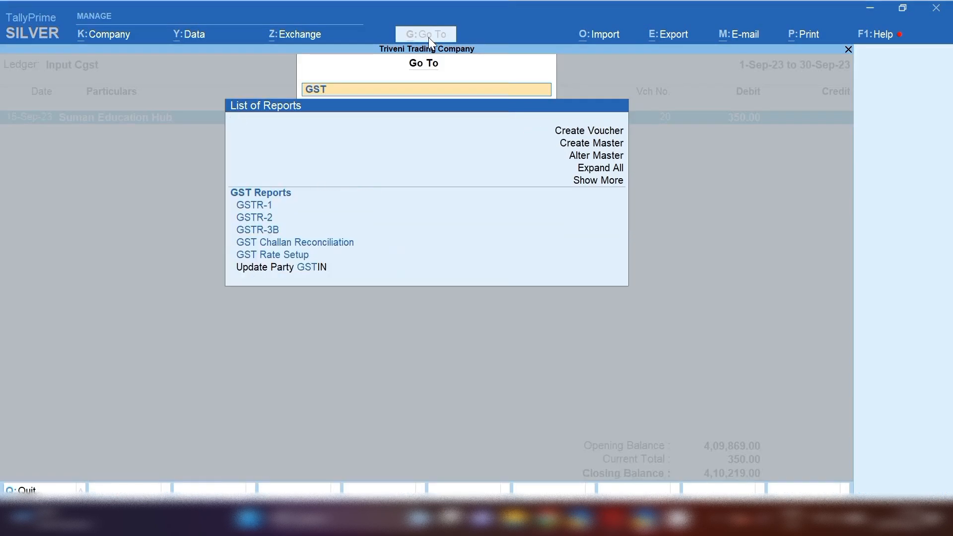
key("Down")
key("Down")
key("Down")
key("Return")
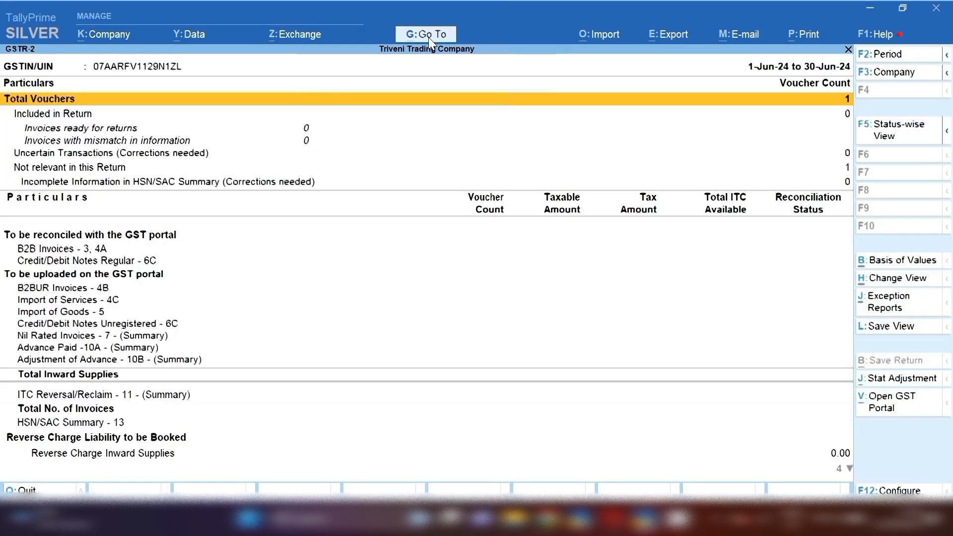
key("F2")
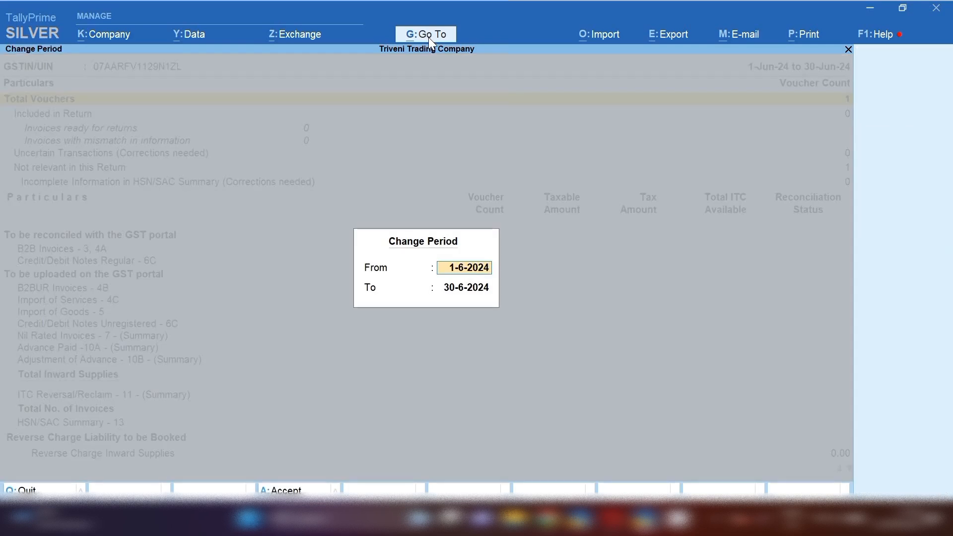
type("1.9.2023")
key("Return")
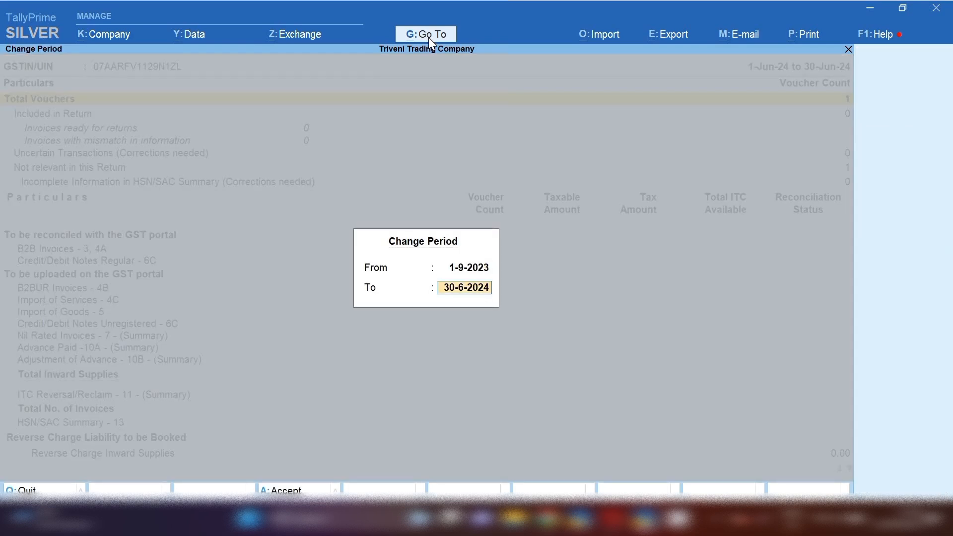
type("31.7.2024")
key("Return")
key("Down")
key("Down")
key("Down")
key("Down")
key("Down")
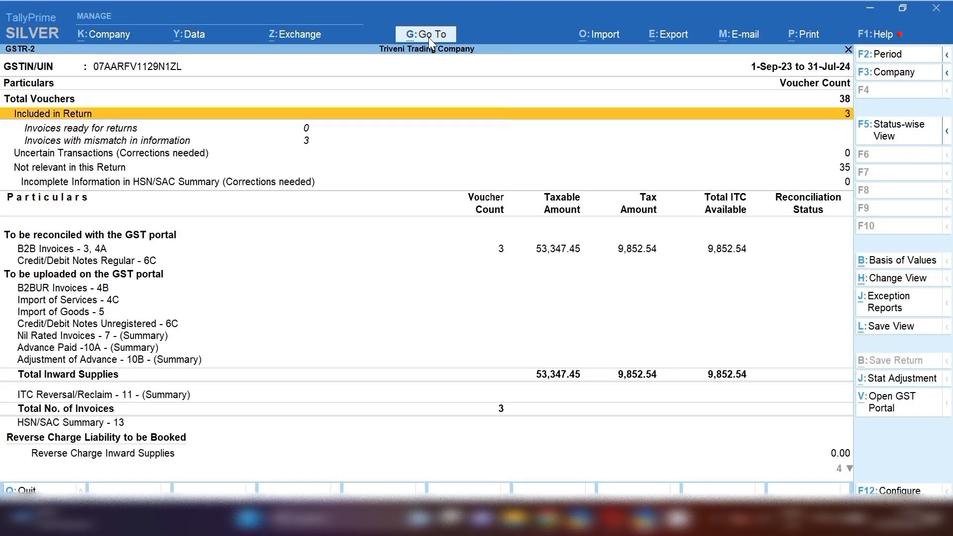
Drill into B2B Invoices to view Suman Education Hub's invoices, then return to the GSTR-2 summary.
key("Return")
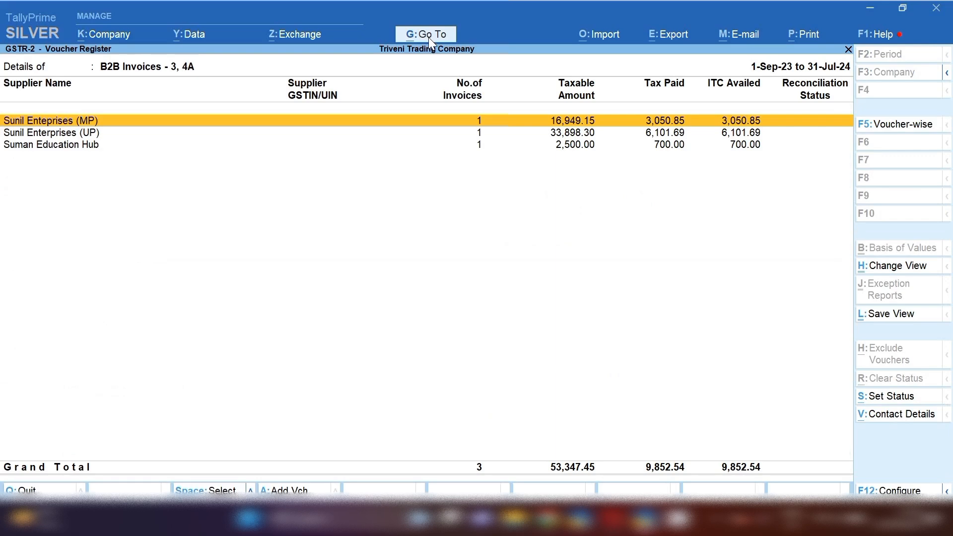
key("Down")
key("Down")
key("Return")
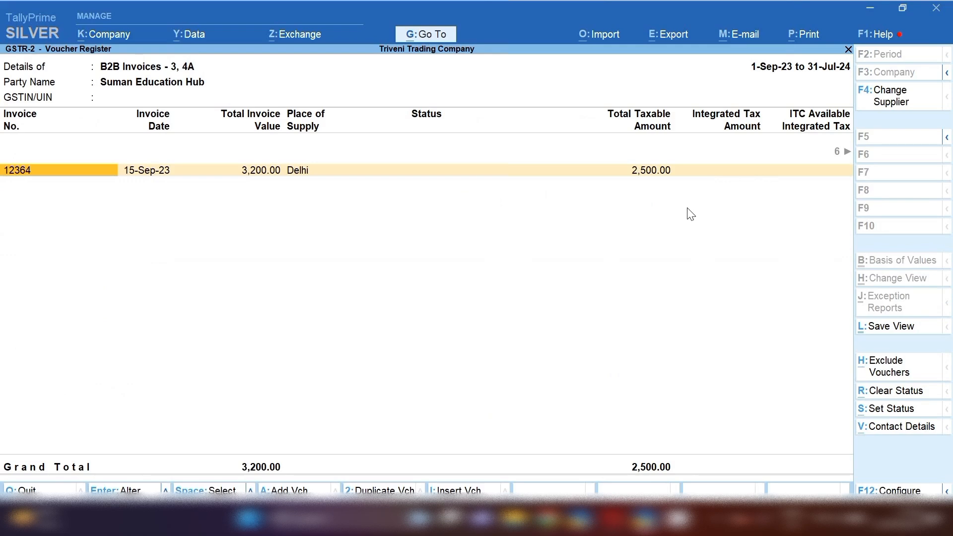
key("Escape")
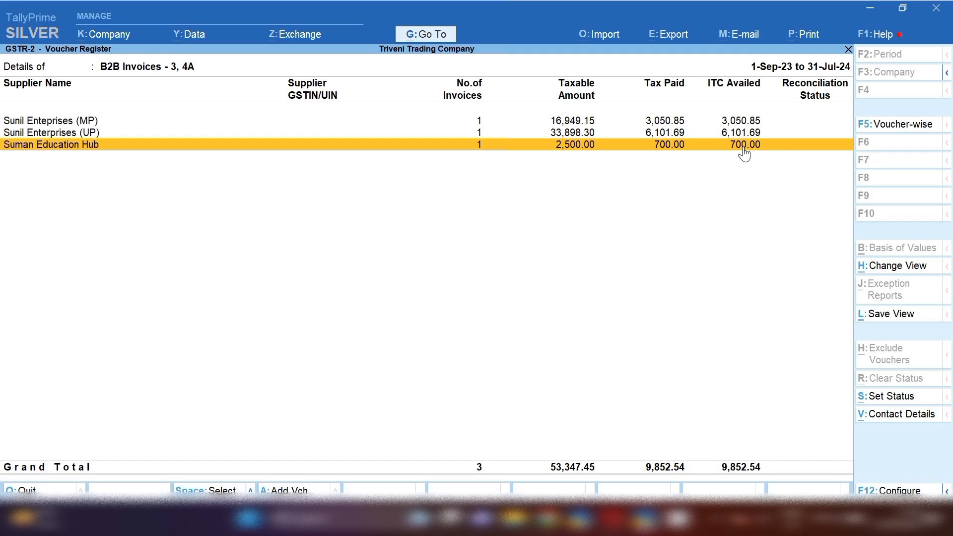
key("Escape")
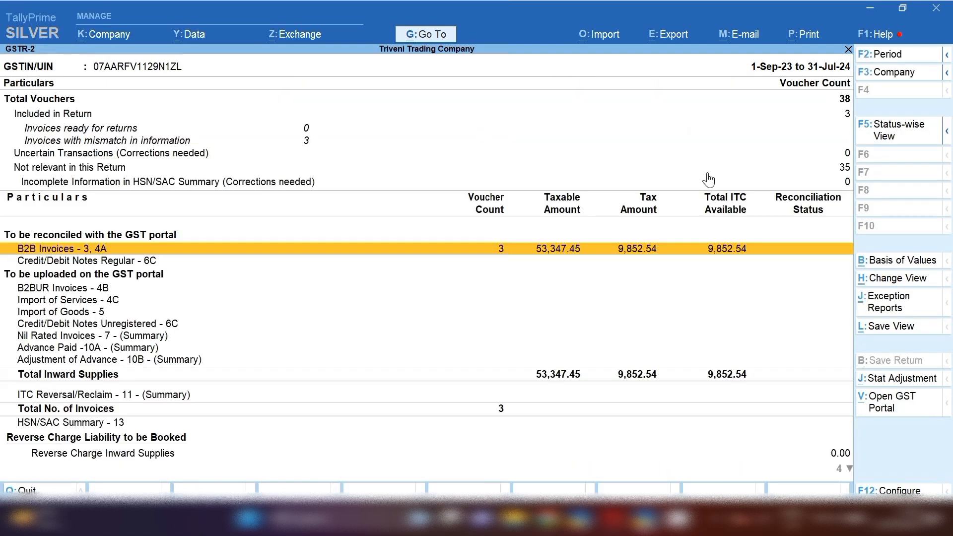
Close the GSTR-2 report and back out to the Balance Sheet.
key("Escape")
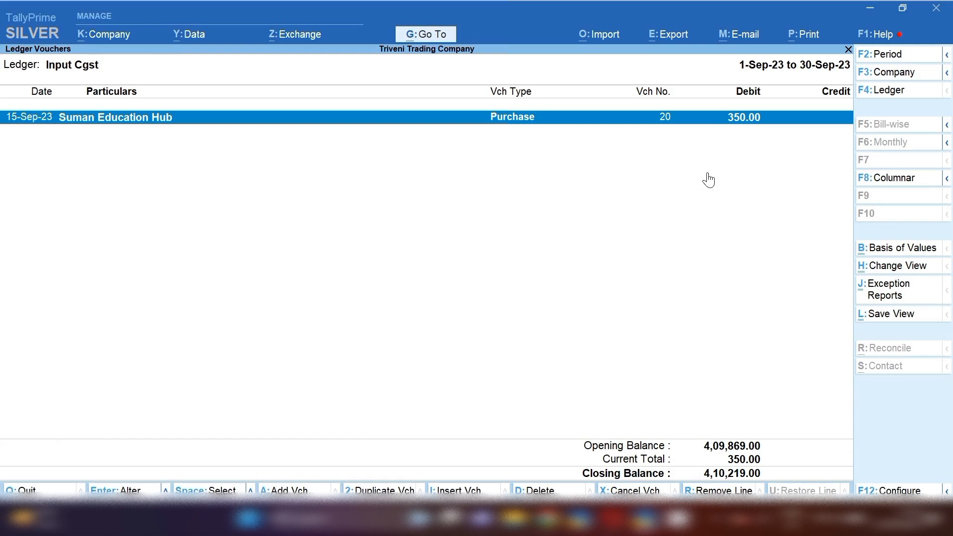
key("space")
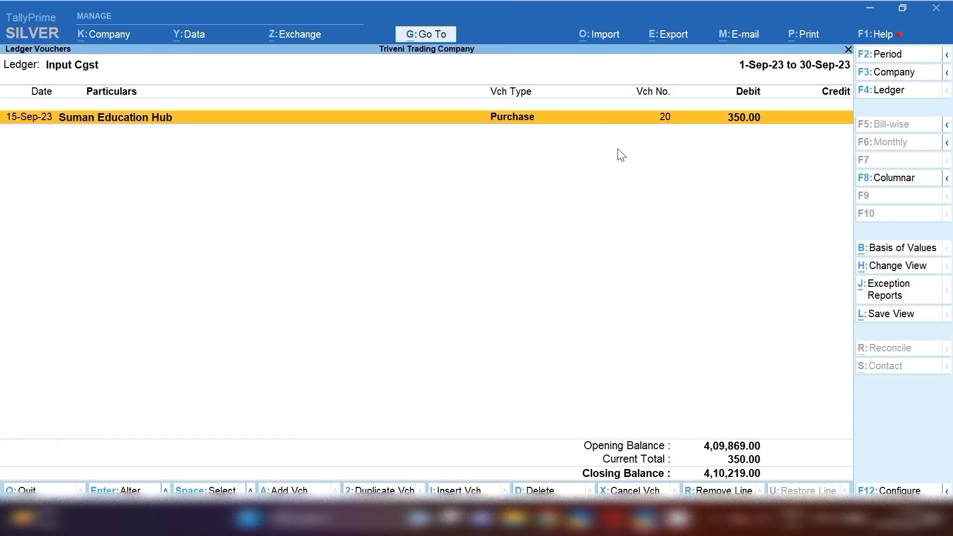
key("Escape")
key("Escape")
key("Escape")
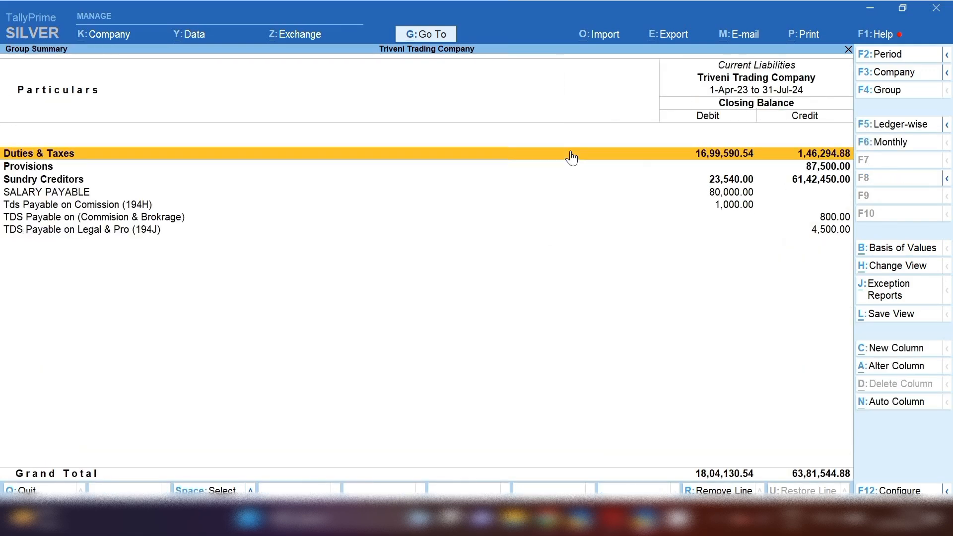
key("Escape")
key("F9")
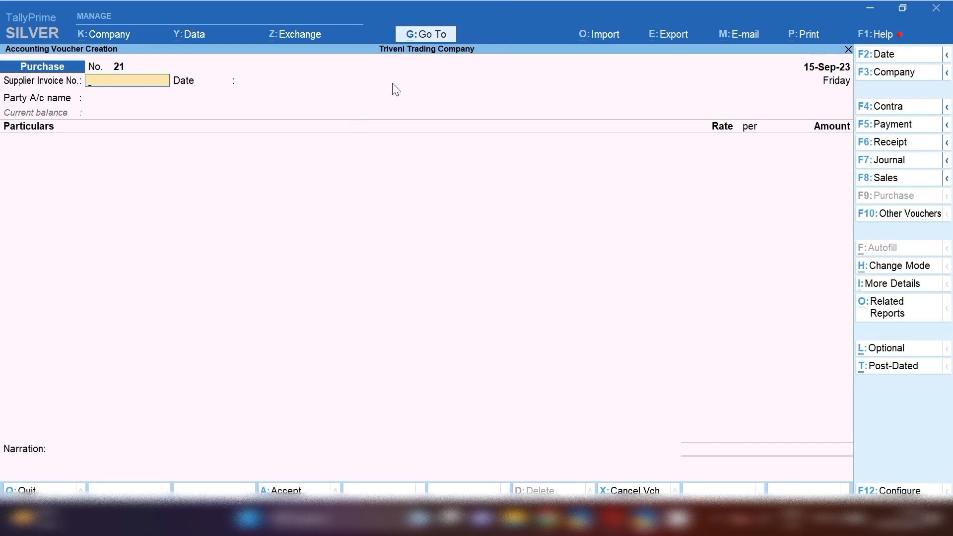
Open Suman Education Hub's Ledger Vouchers and select its Kotak Bank Account payment entry.
left_click(430, 45)
key("Down")
key("Down")
key("Down")
key("Down")
key("Down")
key("Down")
key("Down")
key("Down")
key("Down")
key("Down")
key("Down")
key("Down")
key("Down")
key("Down")
key("Down")
key("Down")
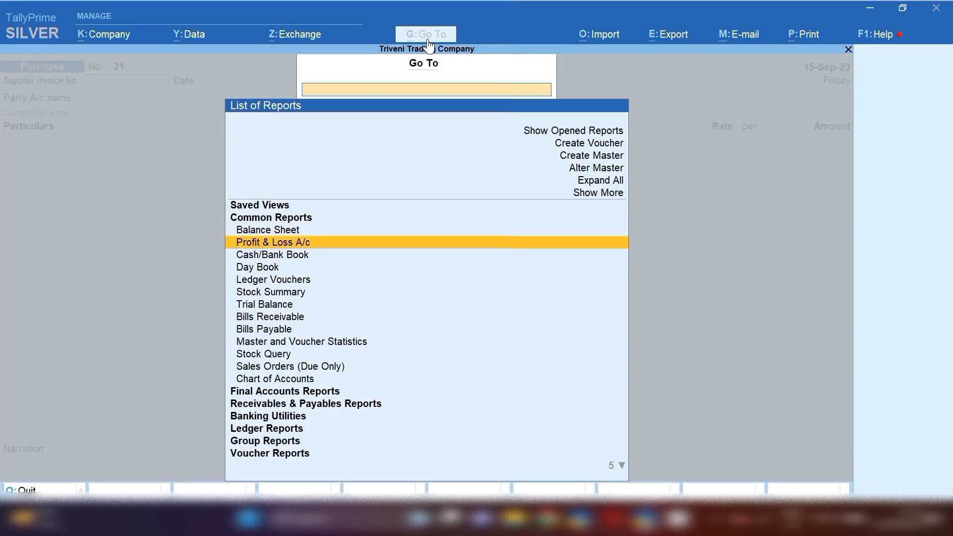
key("Return")
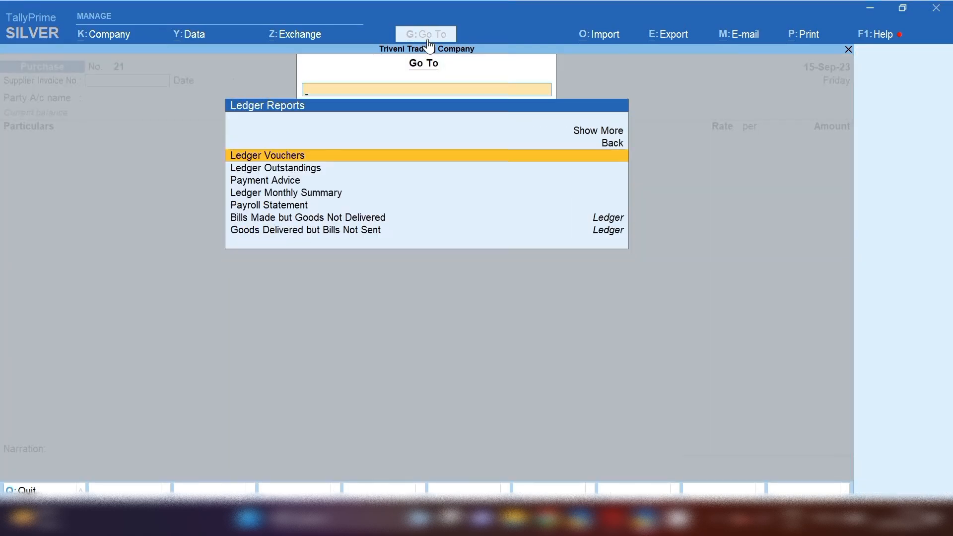
key("Return")
type("SUM")
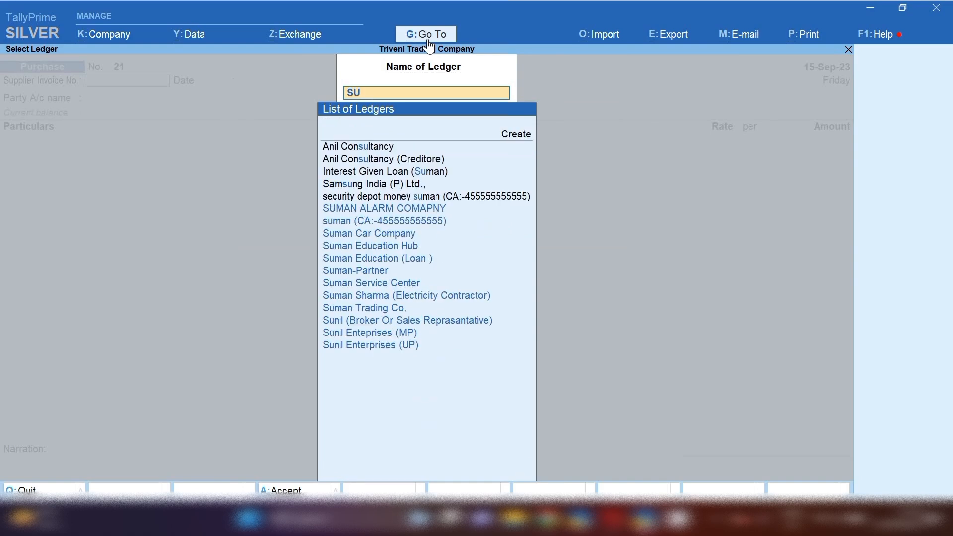
key("Down")
key("Down")
key("Down")
key("Down")
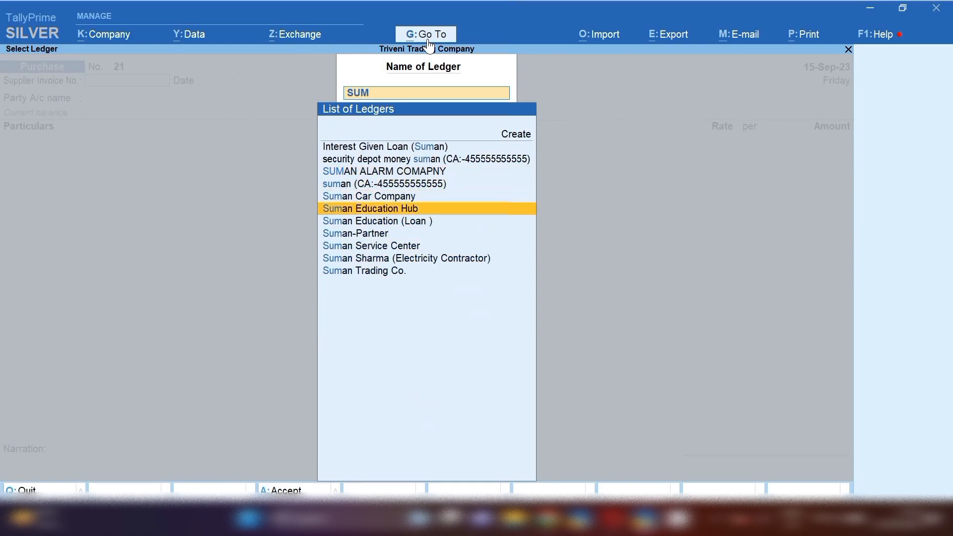
key("Return")
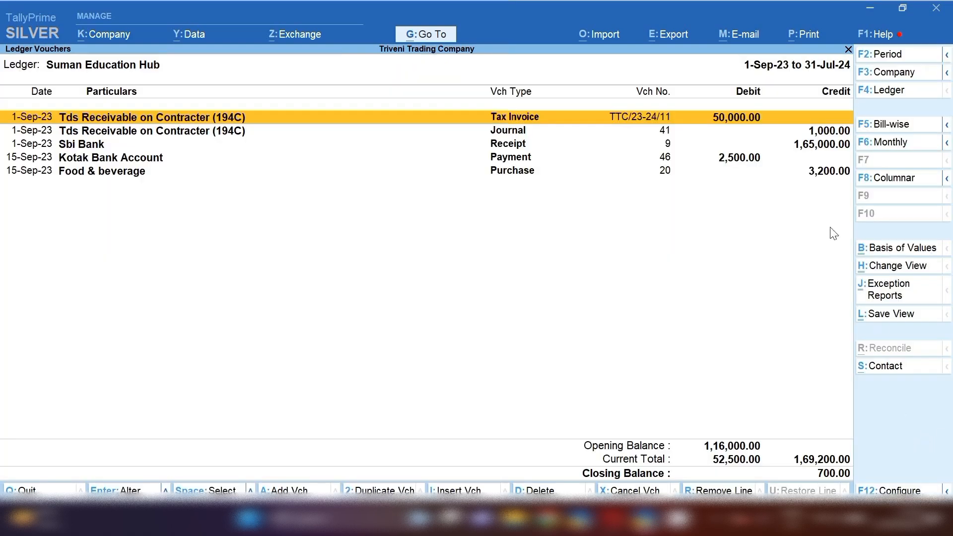
left_click(814, 181)
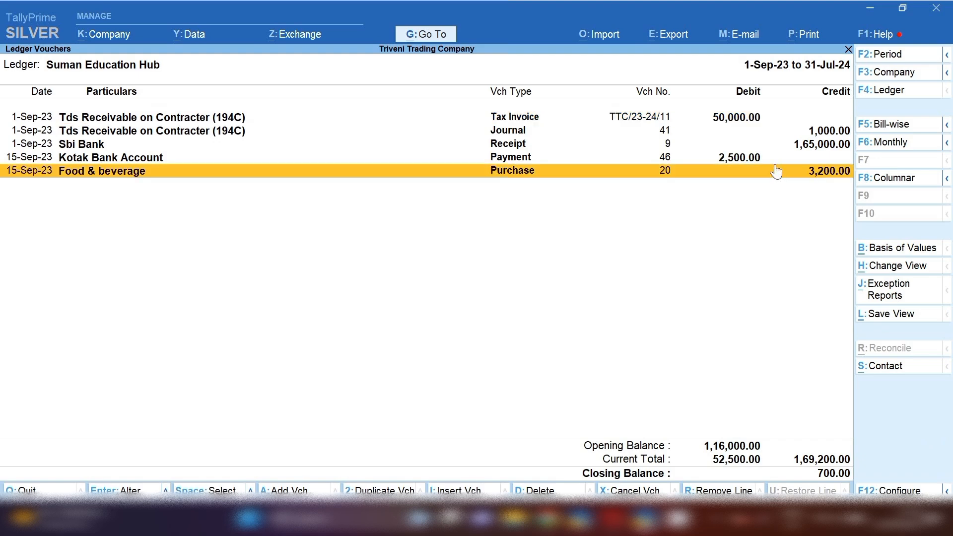
left_click(743, 163)
Delete the 2,500.00 Kotak Bank Account payment voucher with Alt+D and confirm.
key("alt+d")
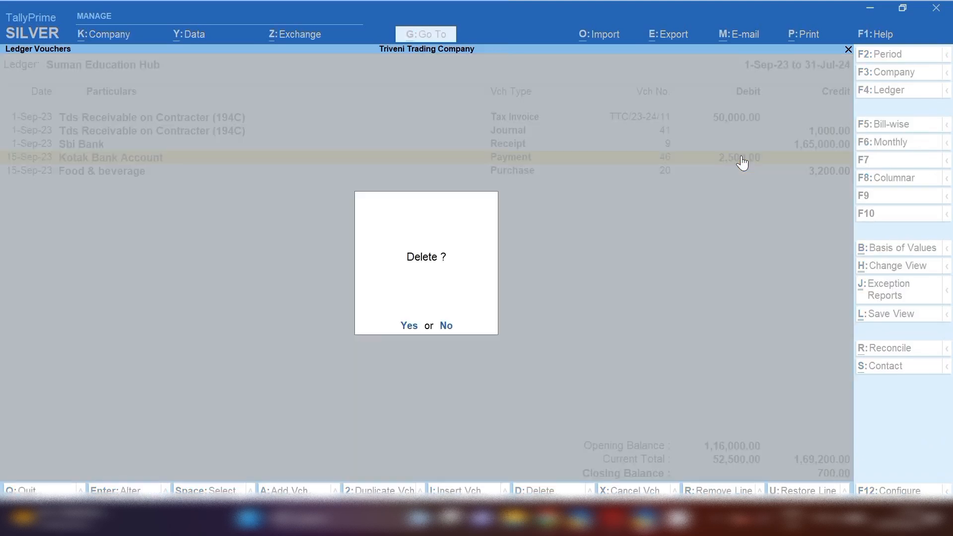
key("y")
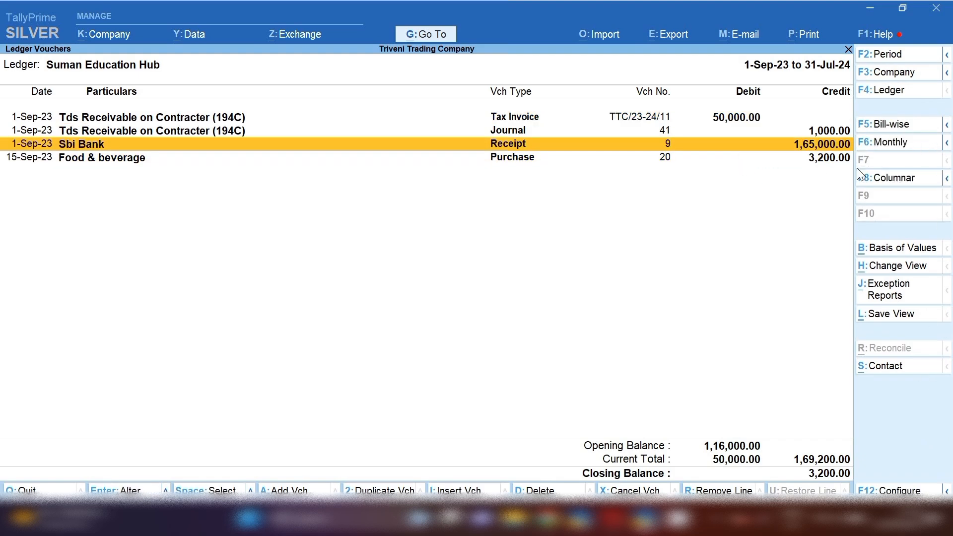
key("Down")
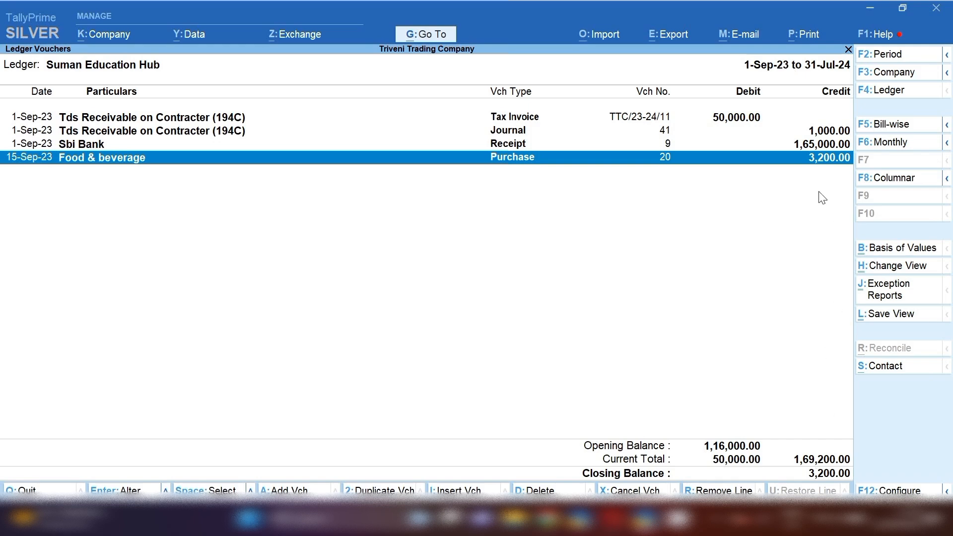
Discard the unwanted new purchase voucher without saving.
key("alt+a")
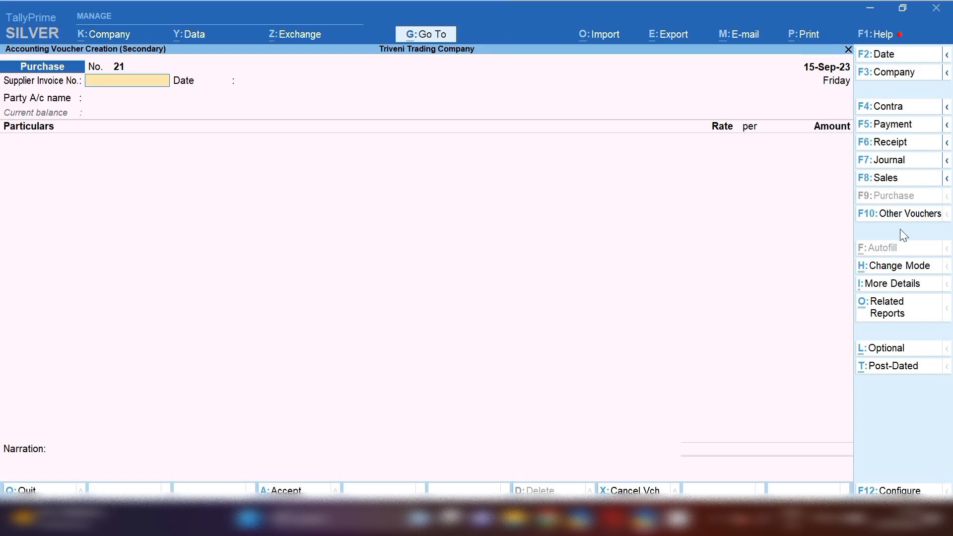
key("Escape")
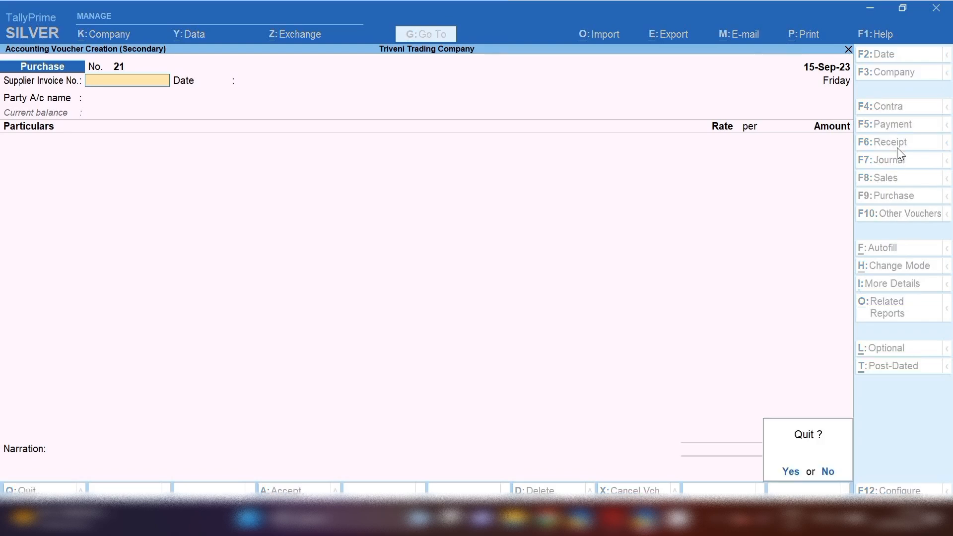
key("y")
Change the ledger period start, trying 19-9 and 1-9, finally setting 15-9-2023.
key("F2")
type("19-9")
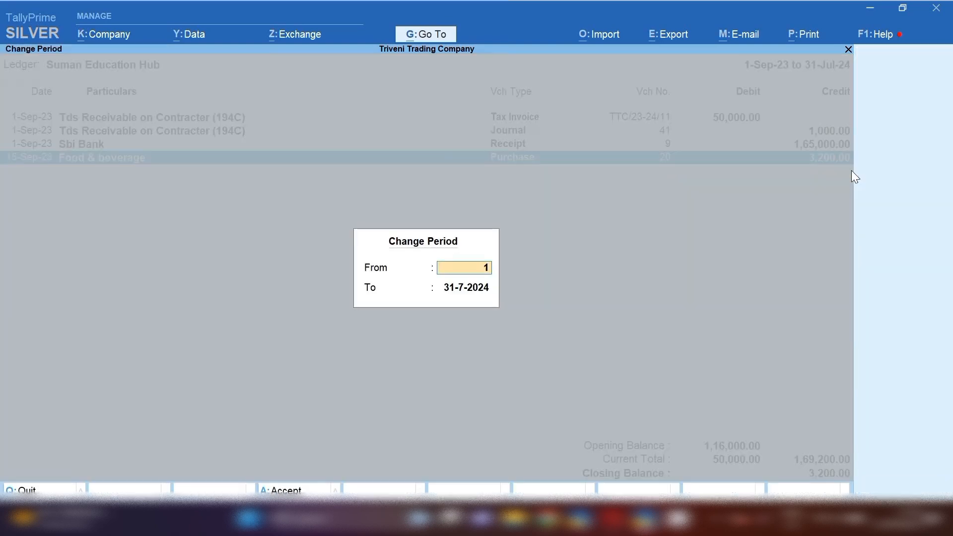
key("Return")
key("Return")
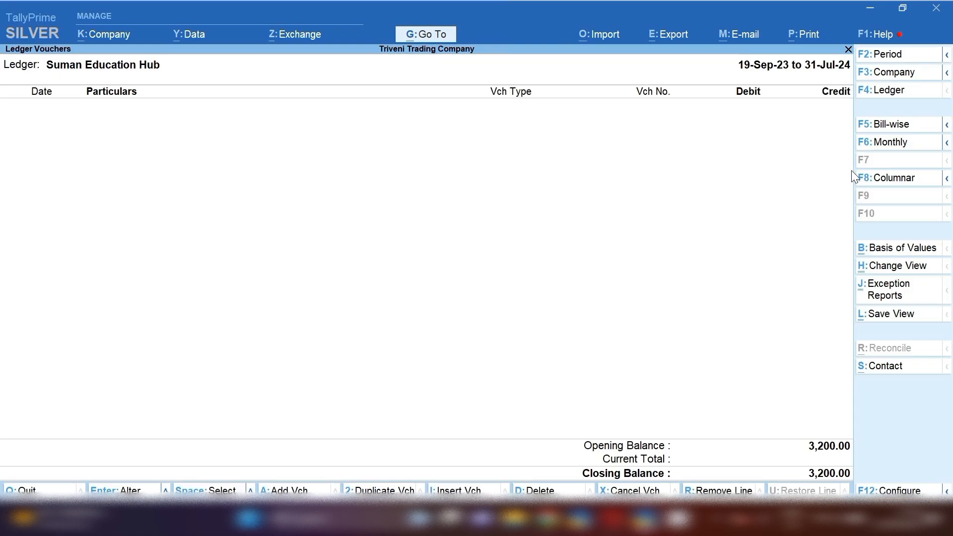
key("F2")
type("1-9")
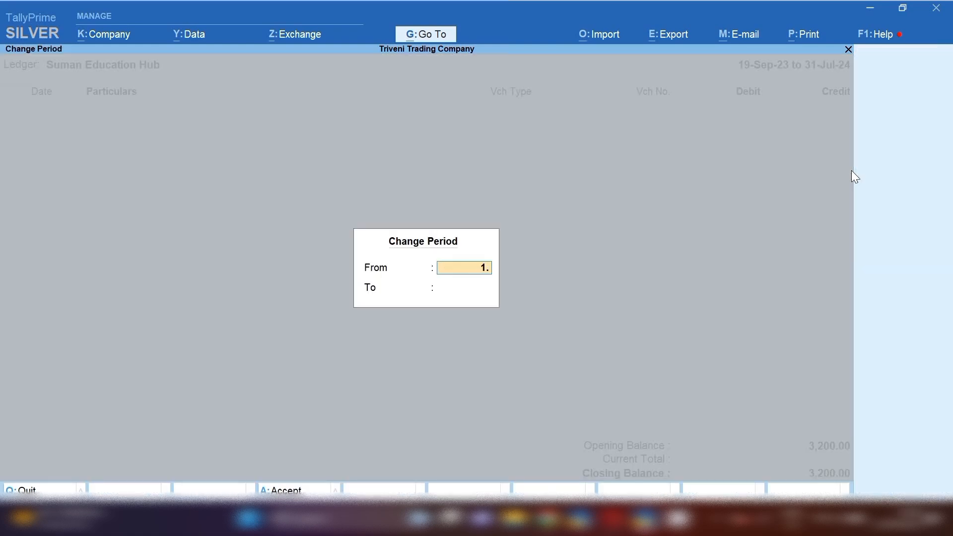
key("Return")
key("Return")
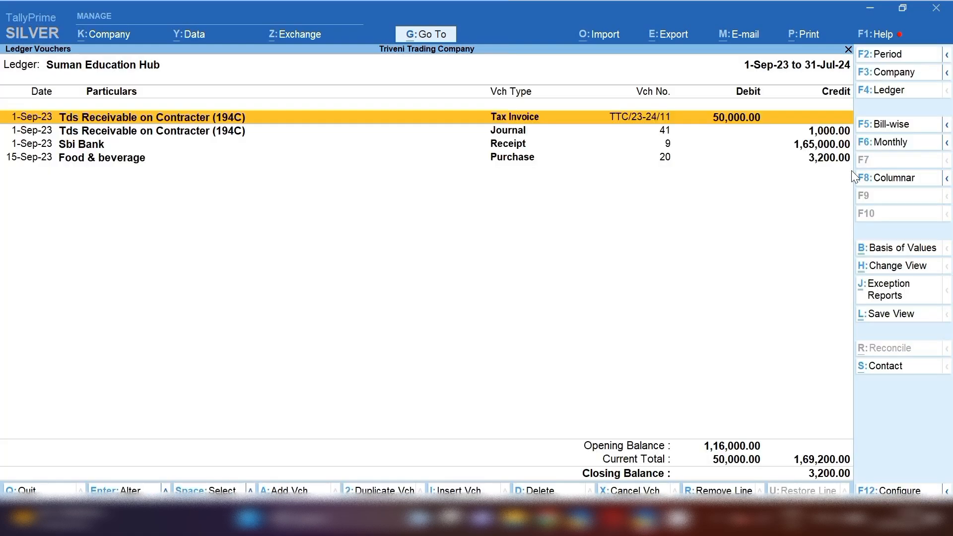
key("F2")
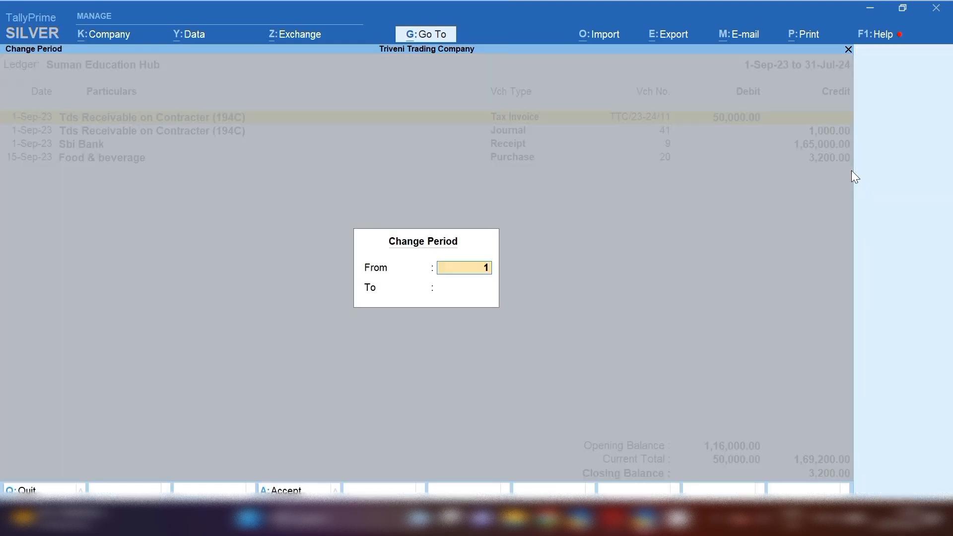
type("15-9")
key("Return")
key("Return")
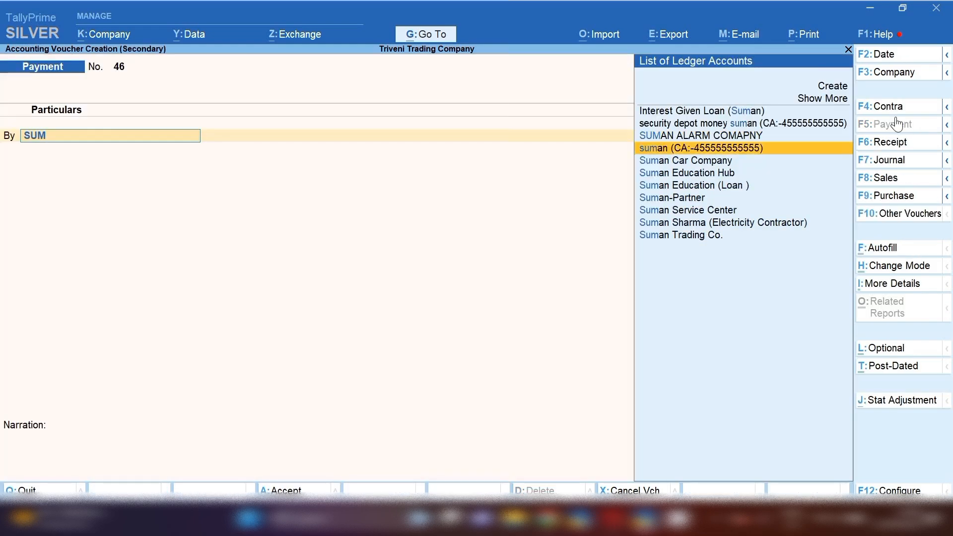
Pay Suman Education Hub 3,200 from Kotak Bank Account against bill 12364.
key("Down")
key("Down")
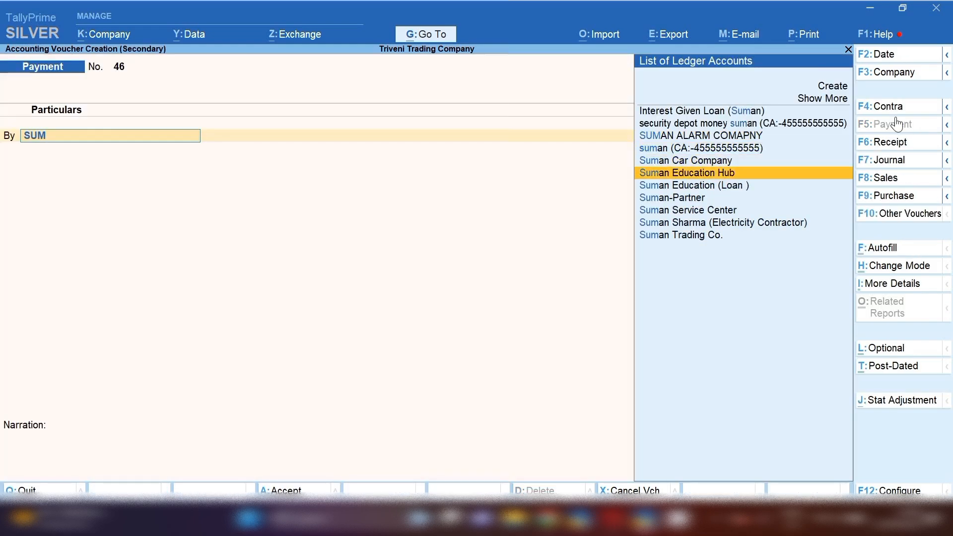
key("Return")
type("3,200")
key("Return")
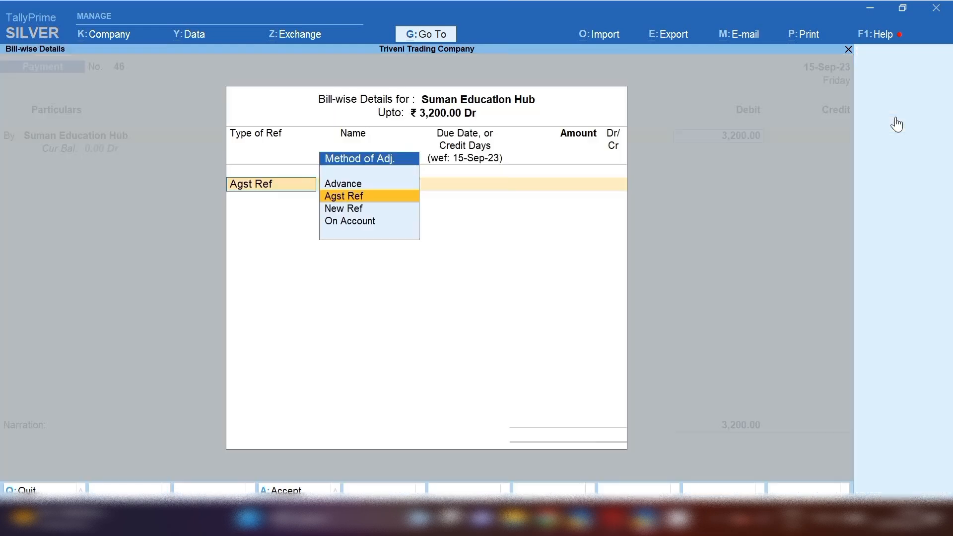
key("Return")
key("Return")
key("Return")
key("Return")
key("Return")
key("Return")
key("Return")
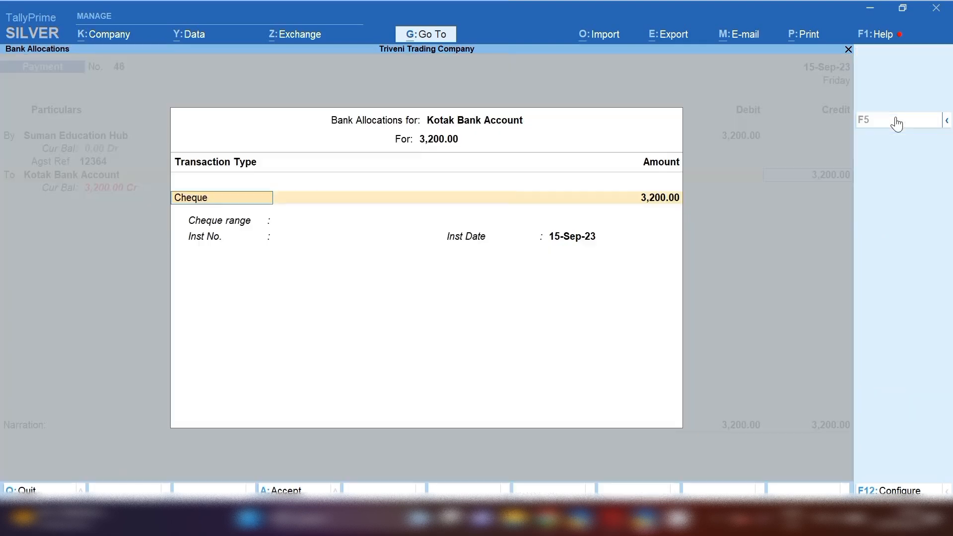
key("Return")
key("Return")
key("Return")
key("Return")
key("Return")
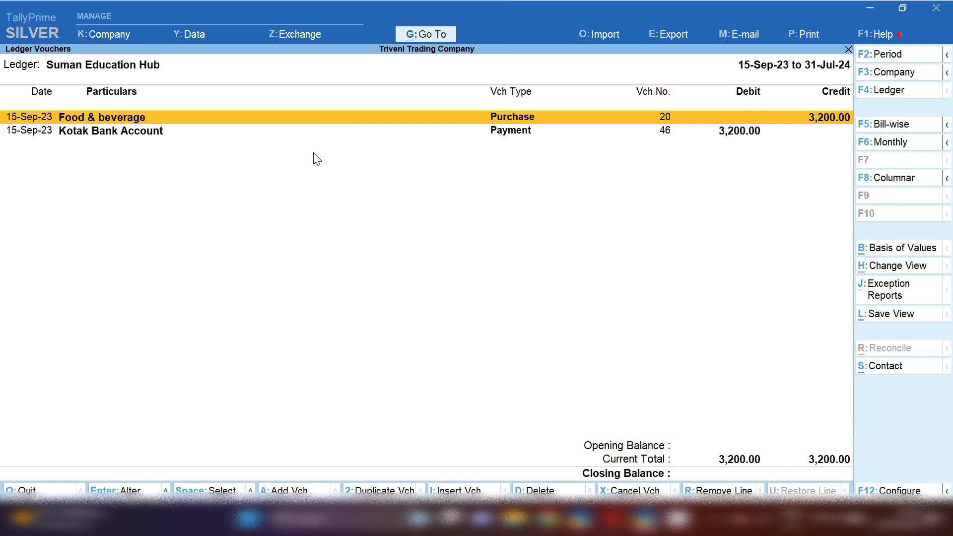
key("Down")
Start a journal with a GST stat adjustment for Reversal of Input Tax Credit.
key("alt+a")
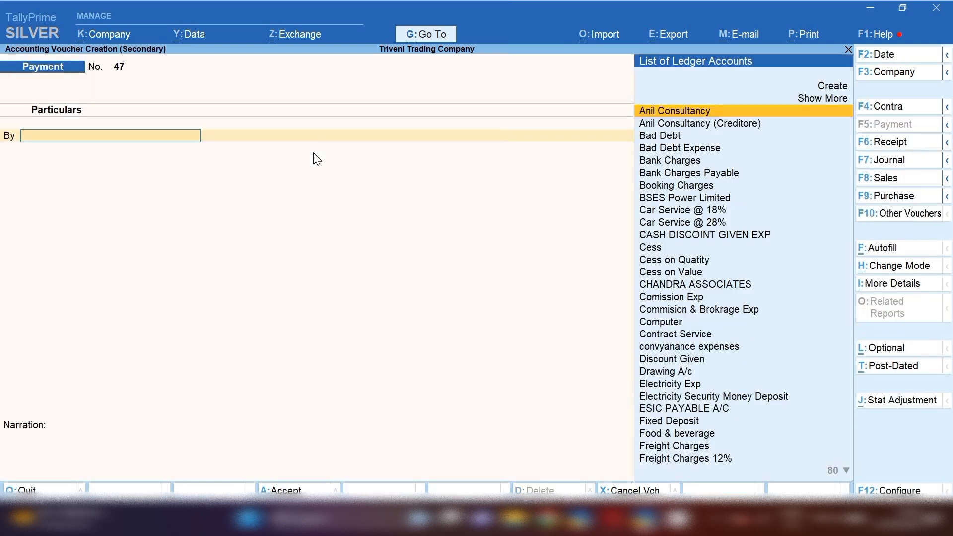
left_click(906, 161)
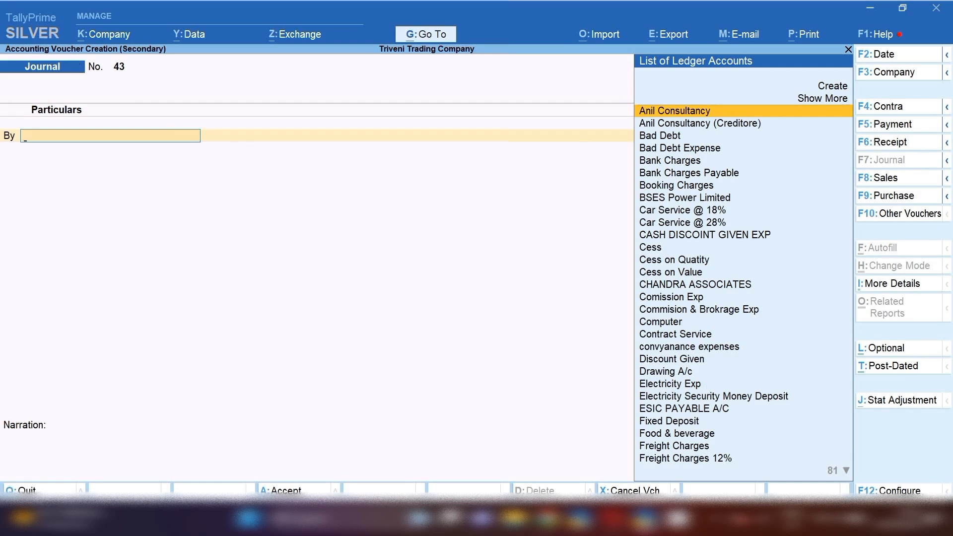
left_click(916, 402)
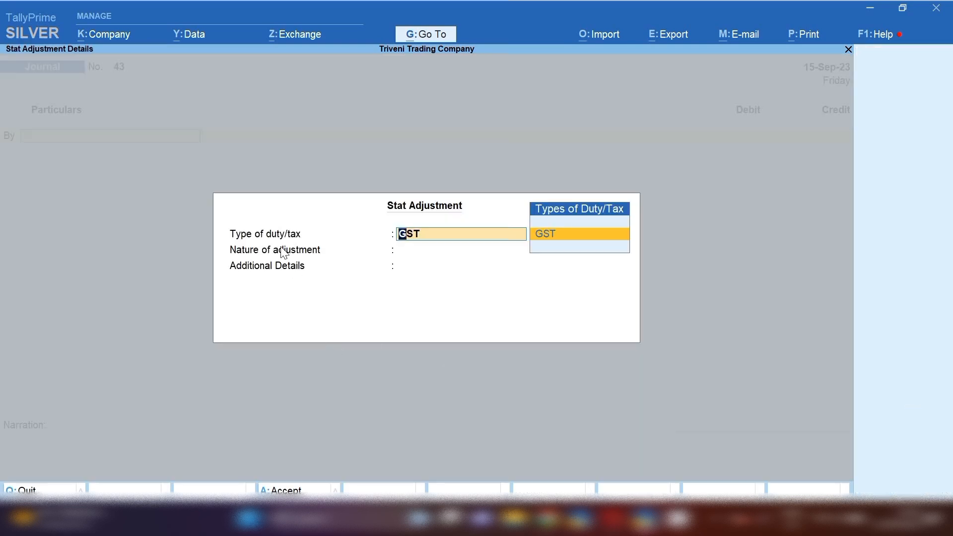
key("Return")
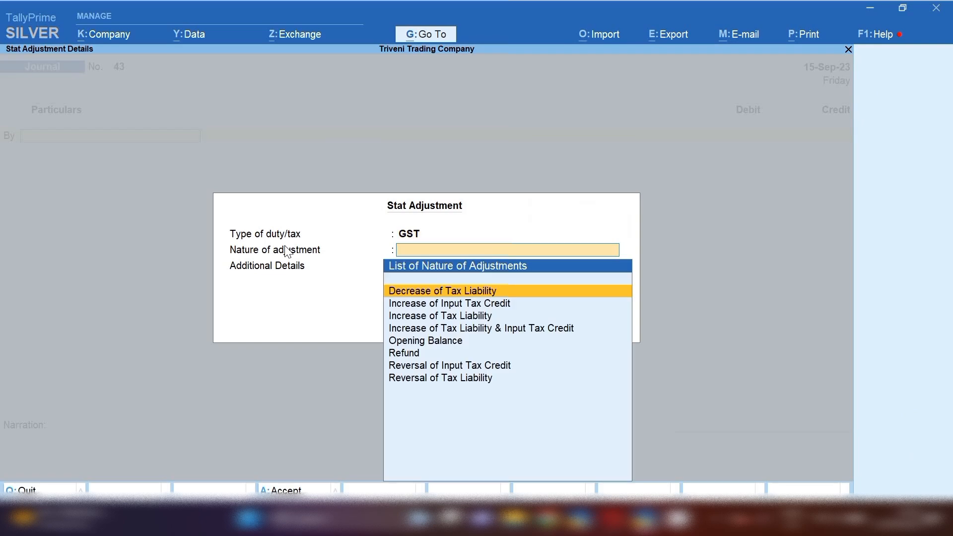
key("Down")
key("Down")
key("Down")
key("Down")
key("Down")
key("Down")
key("Down")
key("Up")
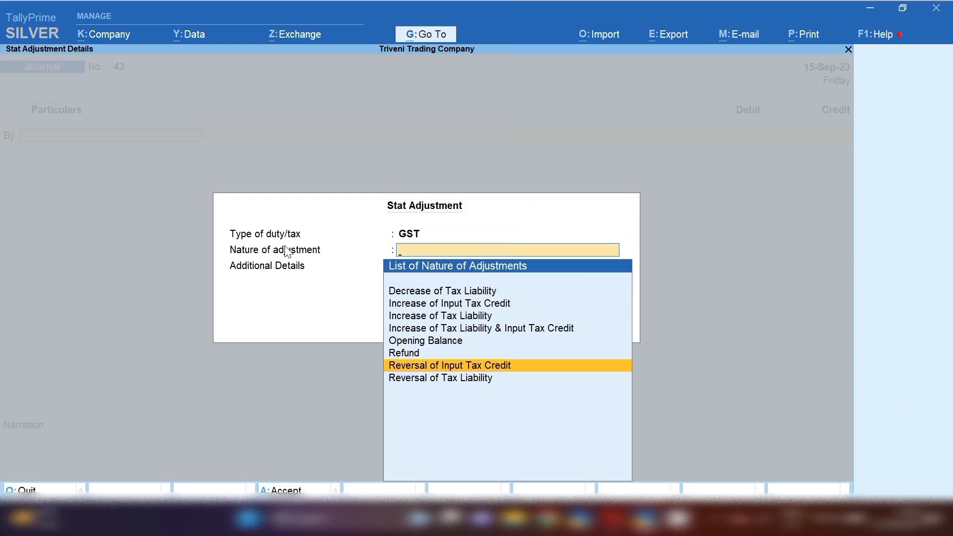
key("Return")
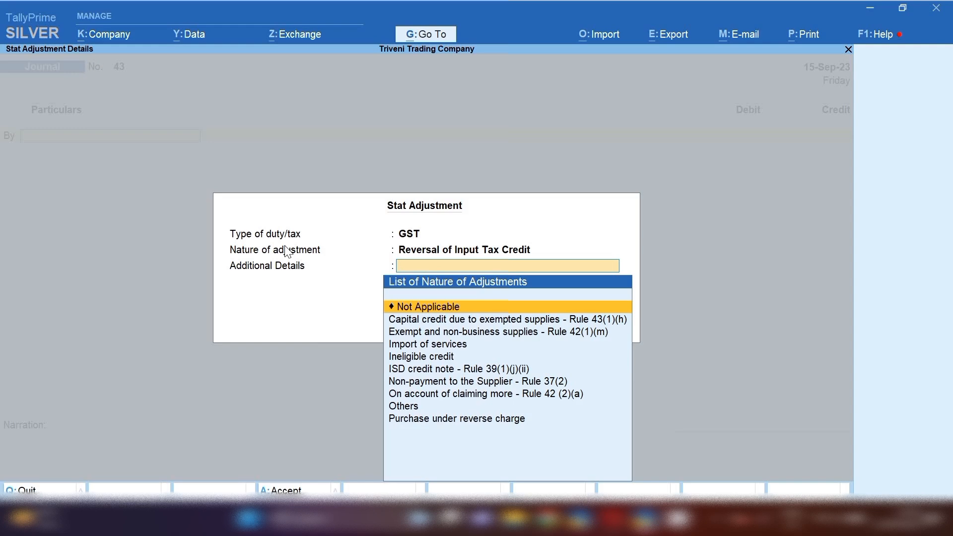
key("Return")
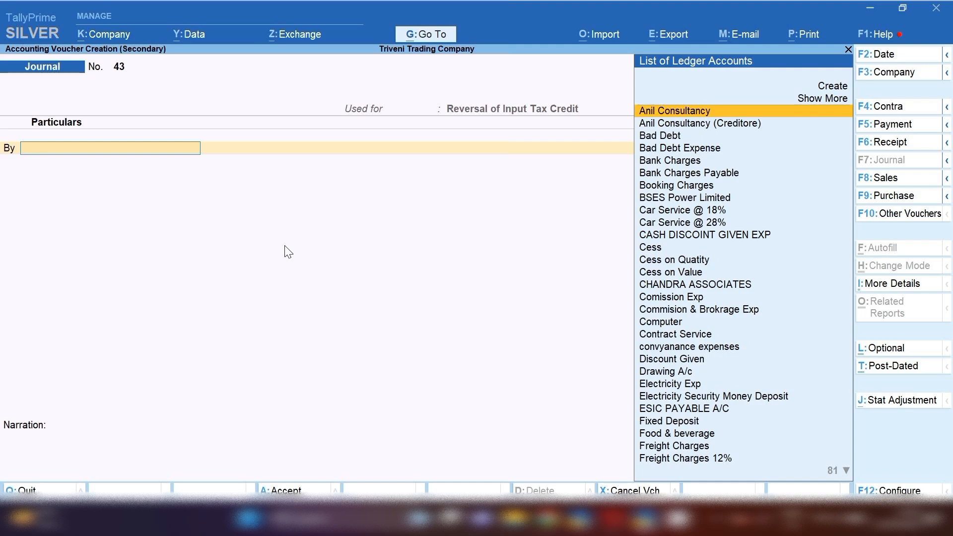
Choose TAX ON EXP as the debit ledger and open it for alteration.
type("TAX")
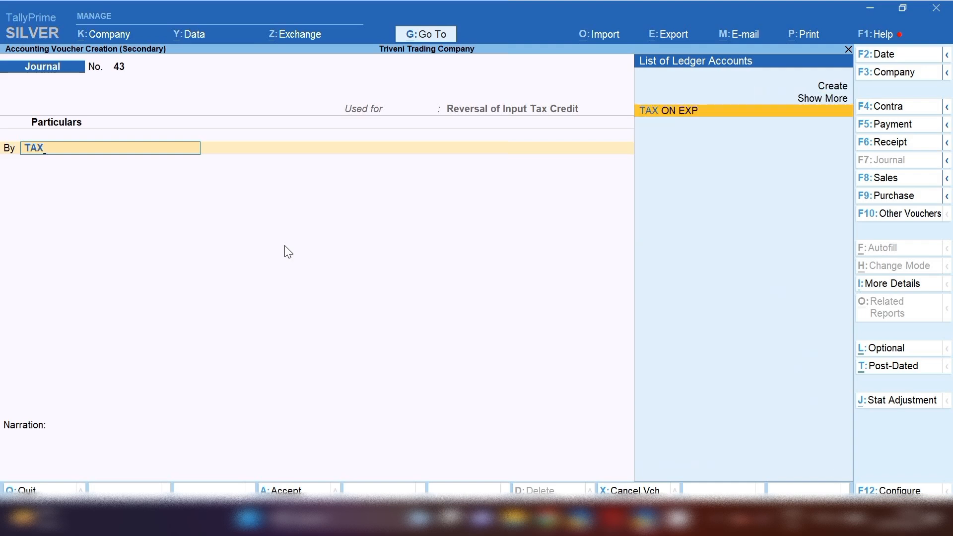
key("Return")
key("BackSpace")
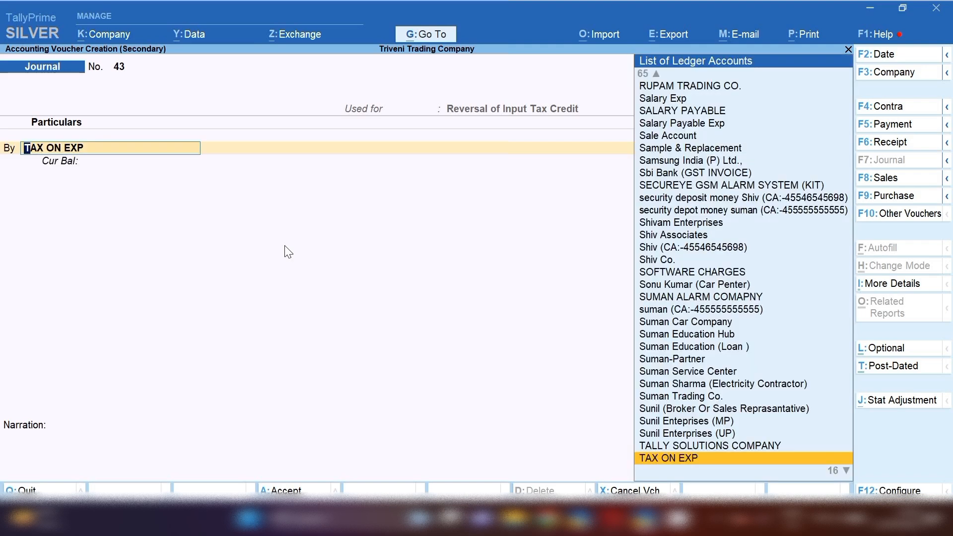
key("ctrl+Return")
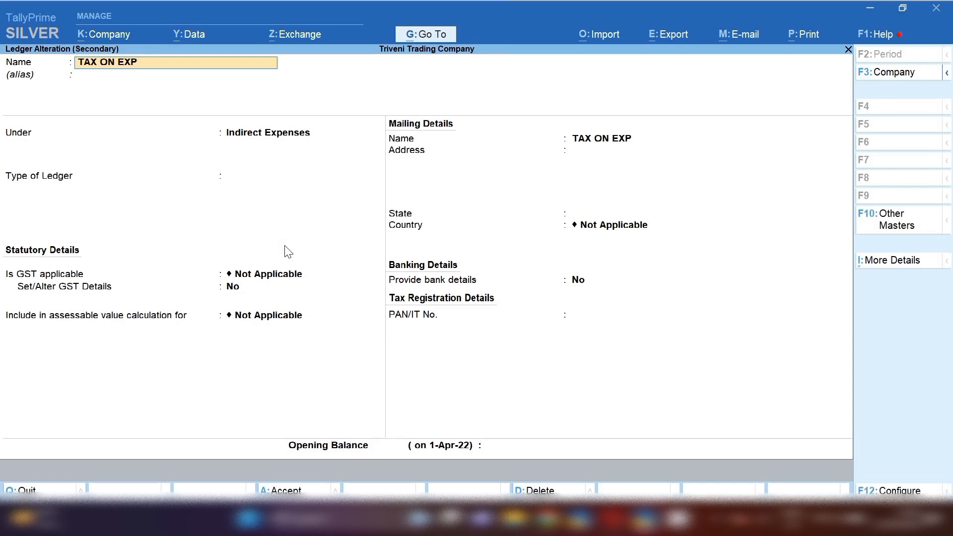
Keep TAX ON EXP under Indirect Expenses and save the ledger back to the journal.
key("Return")
key("Return")
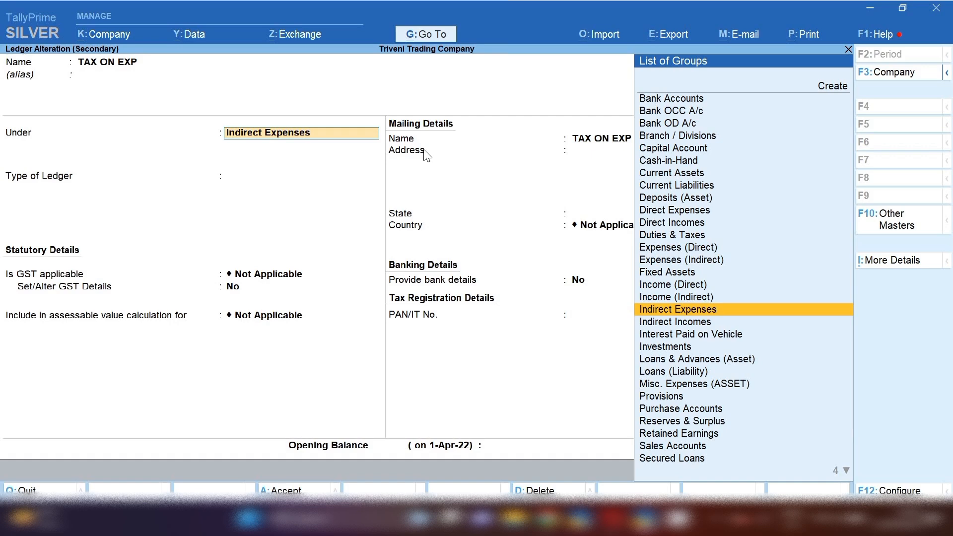
key("Return")
key("Return")
key("Return")
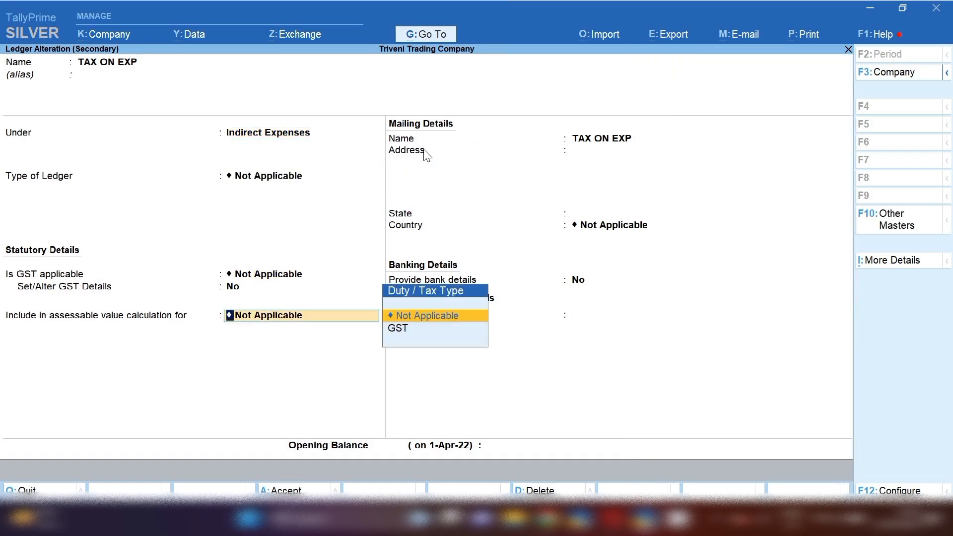
key("Return")
key("Return")
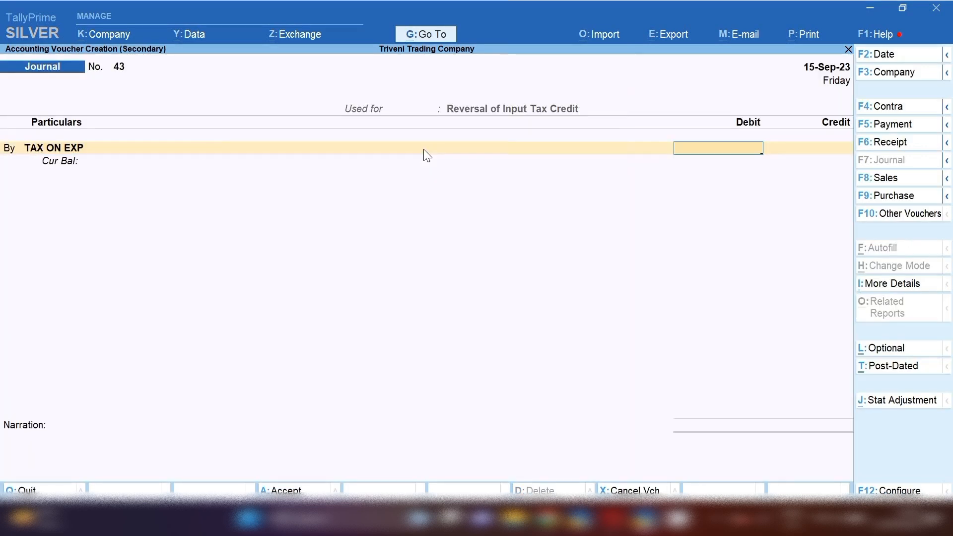
Debit TAX ON EXP 700 and credit Input Sgst at 28% on taxable value 2,500.
type("700")
key("Return")
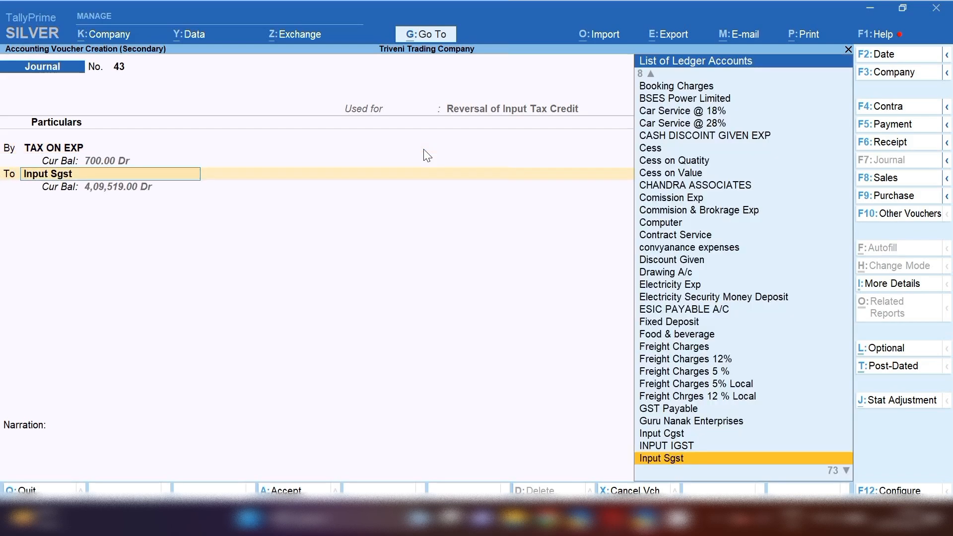
key("Return")
key("Return")
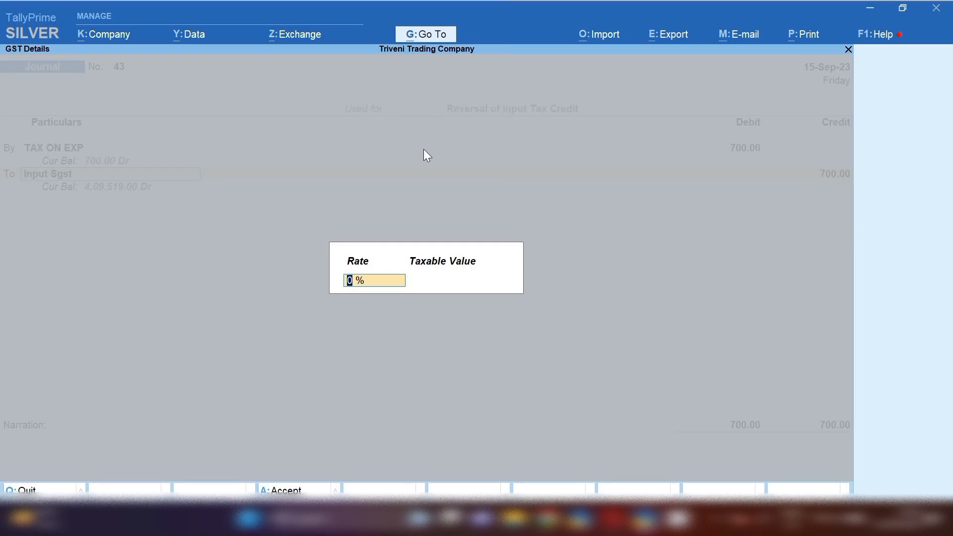
type("28")
key("Return")
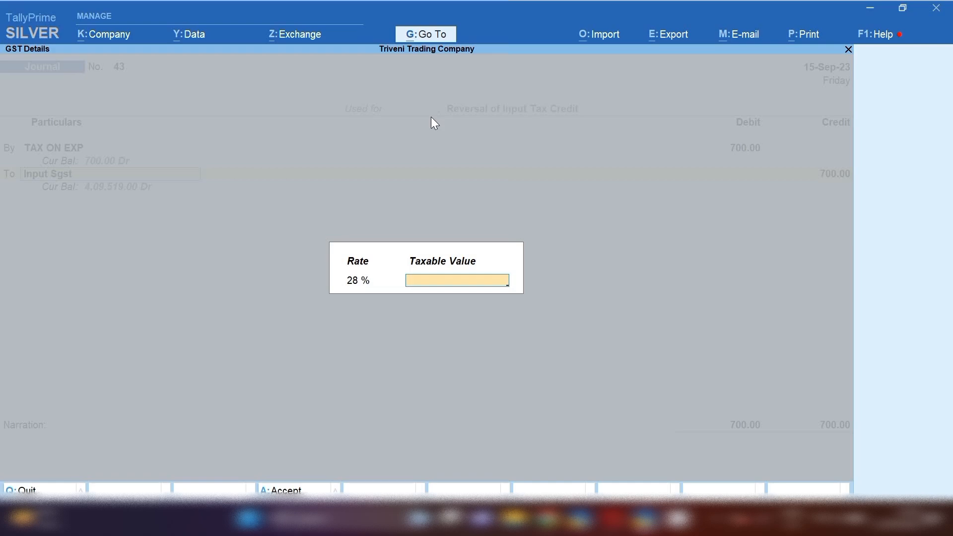
type("2500")
key("Return")
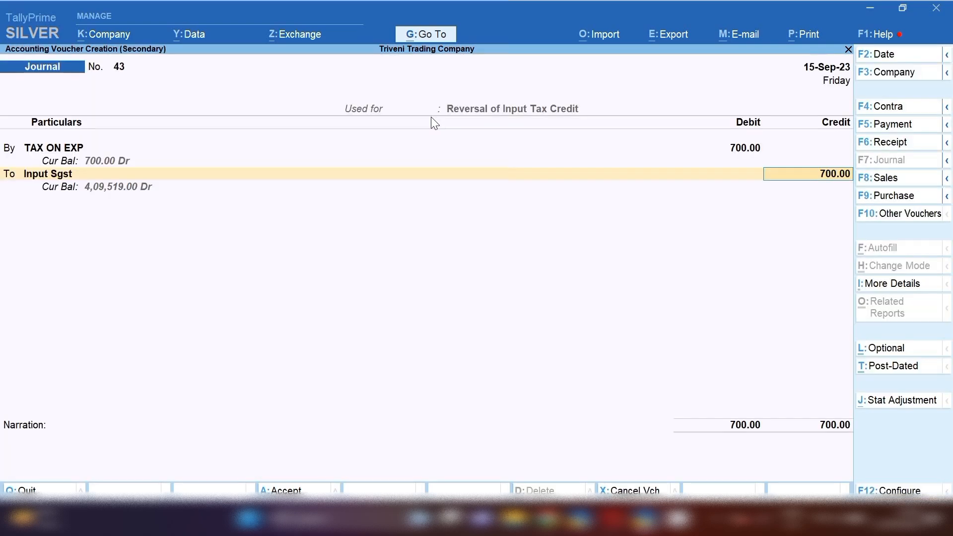
Credit Input Sgst 350 and Input Cgst, narrate 'ADJUSTMENT ENTERY' and save journal 43.
key("Return")
key("BackSpace")
type("350")
key("Return")
key("Return")
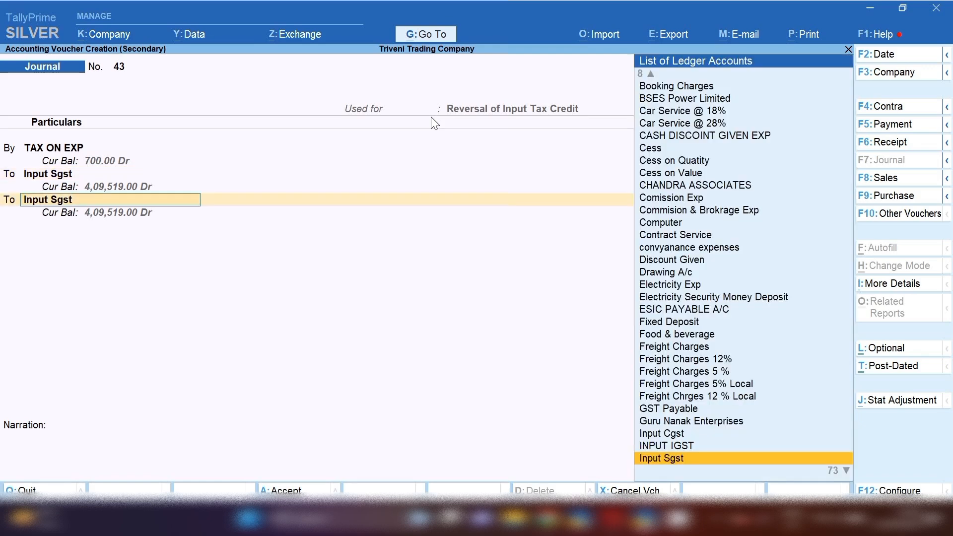
type("Cgs")
key("Return")
key("Return")
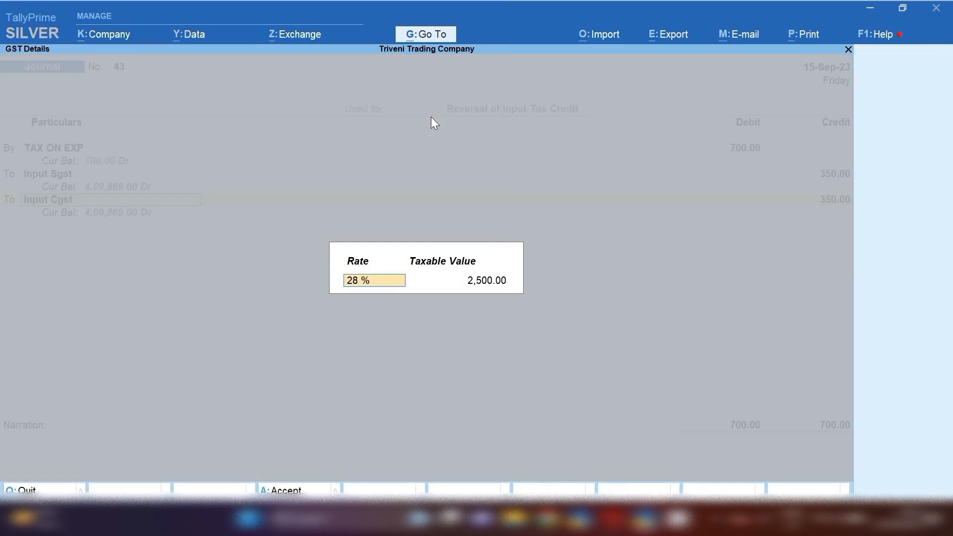
key("Return")
key("Return")
key("Return")
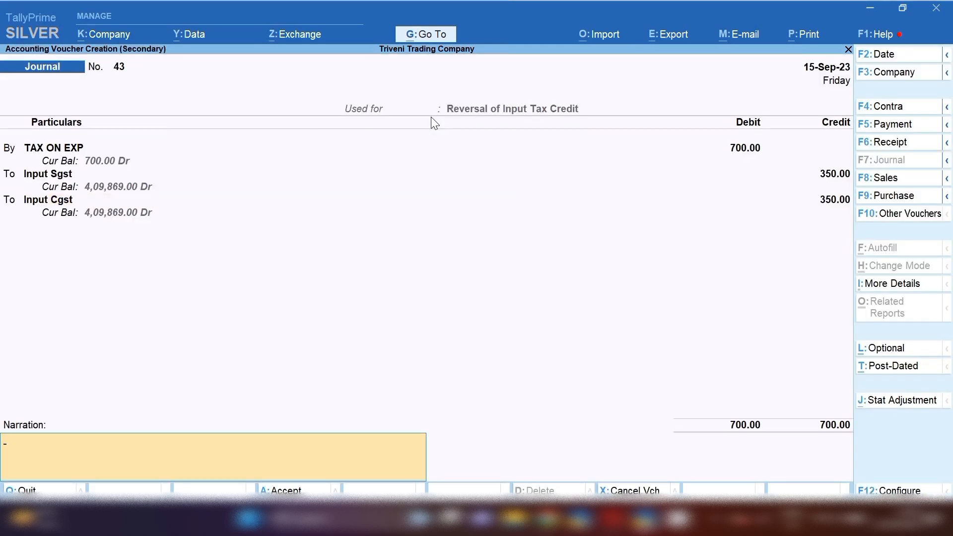
type("ADJUSTMENT ENTERY")
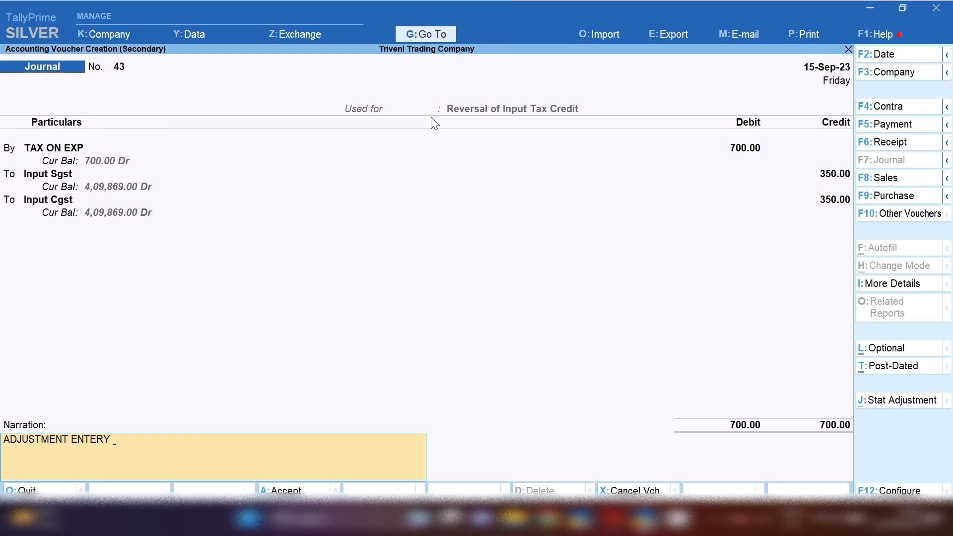
key("Return")
key("Return")
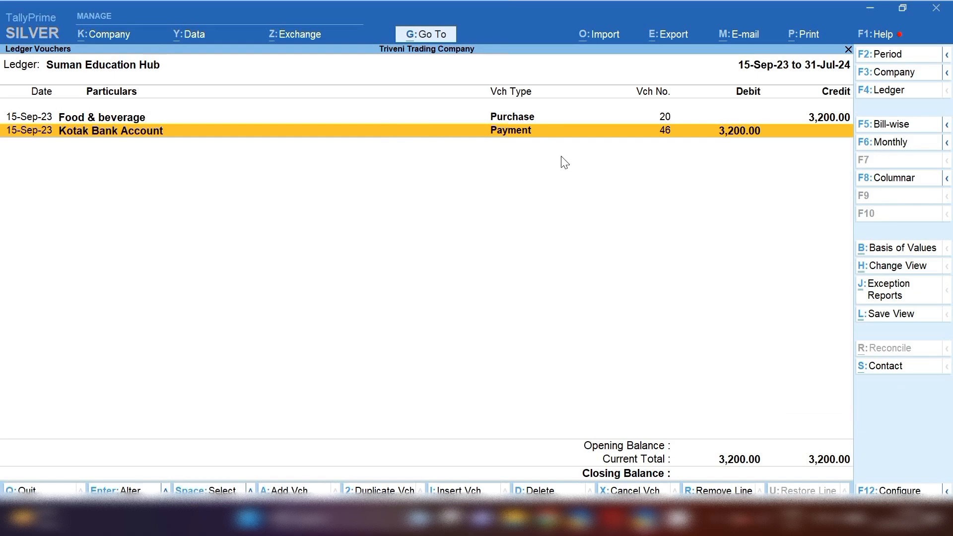
Open the TAX ON EXP ledger's vouchers.
key("Escape")
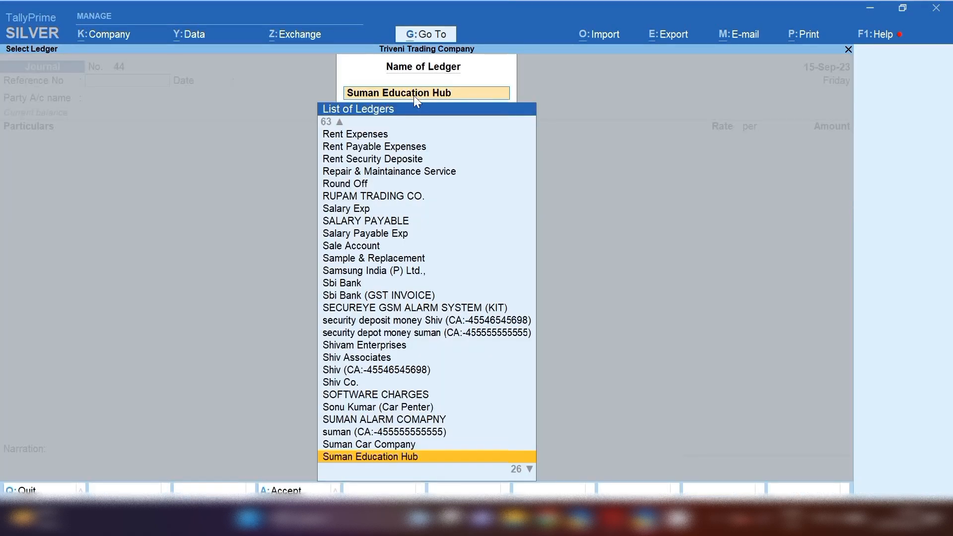
key("BackSpace")
type("TAX")
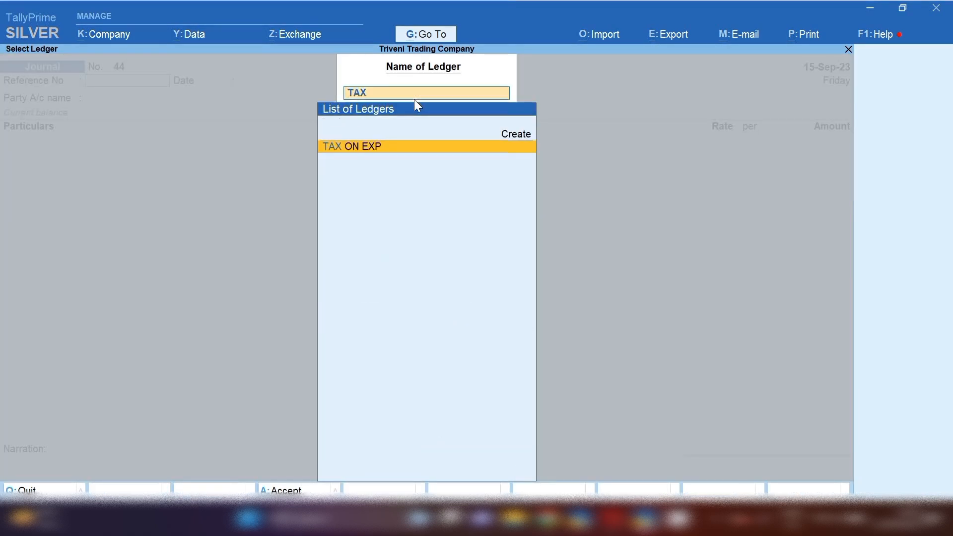
key("Return")
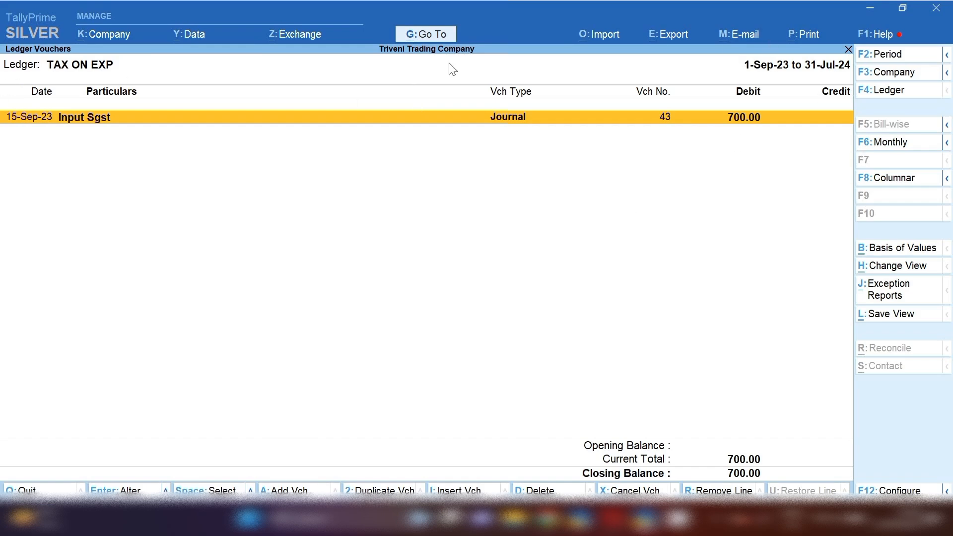
Drill from the Balance Sheet via Duties & Taxes into September's Input Cgst vouchers.
left_click(426, 39)
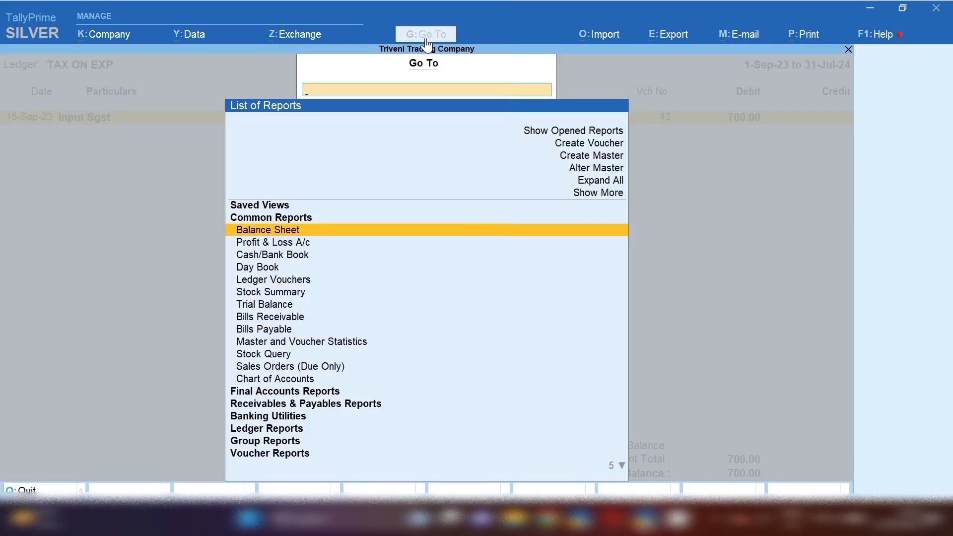
key("Return")
key("Down")
key("Return")
key("Down")
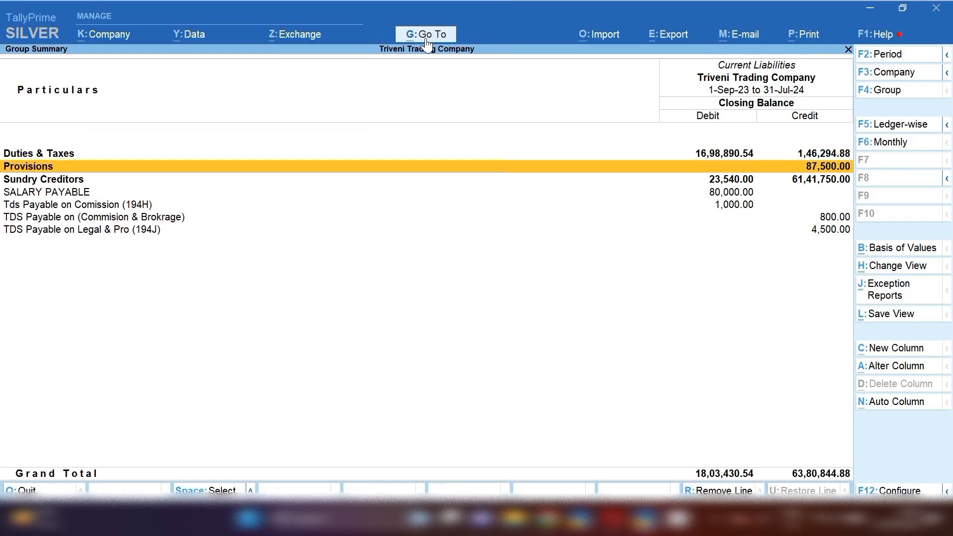
key("Up")
key("Return")
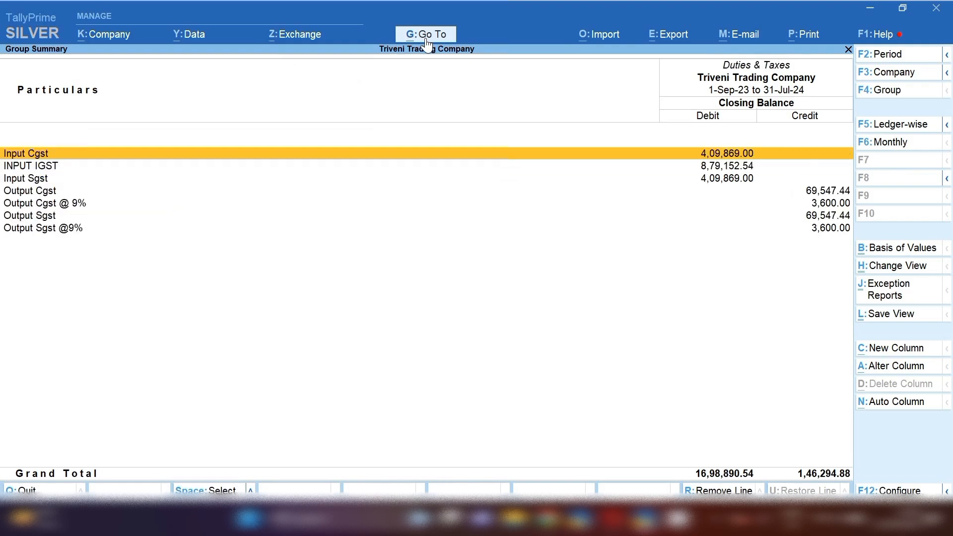
key("Return")
key("Up")
key("Up")
key("Up")
key("Up")
key("Up")
key("Up")
key("Up")
key("Up")
key("Up")
key("Up")
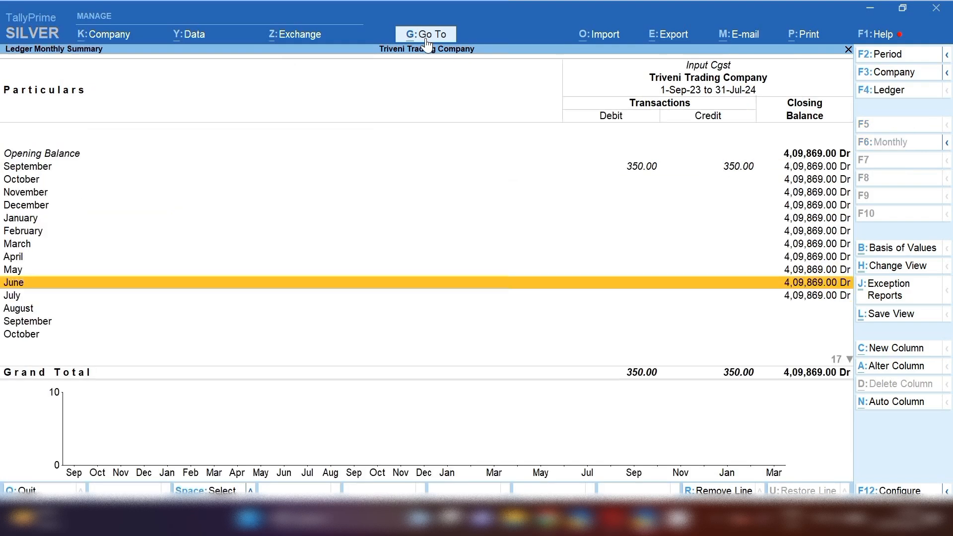
key("Return")
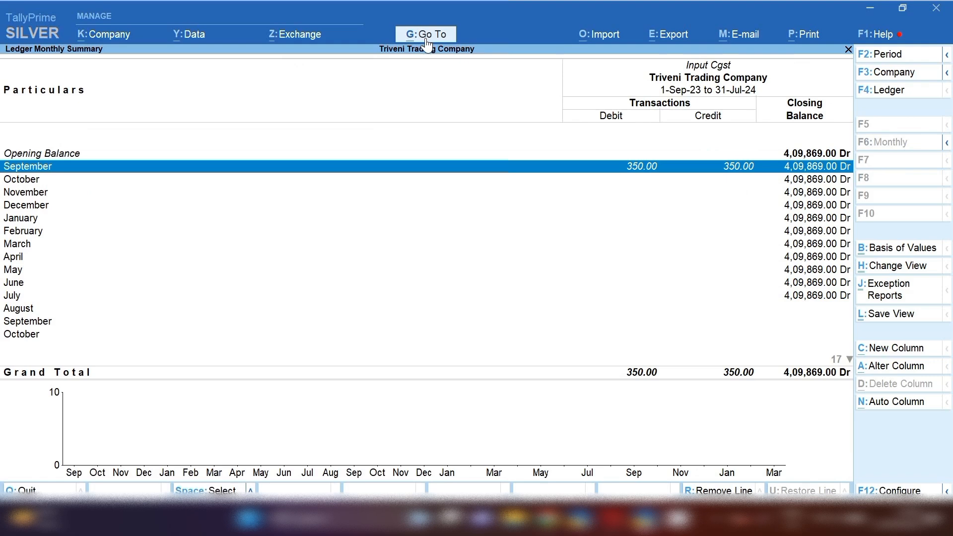
key("Return")
left_click(660, 169)
key("Return")
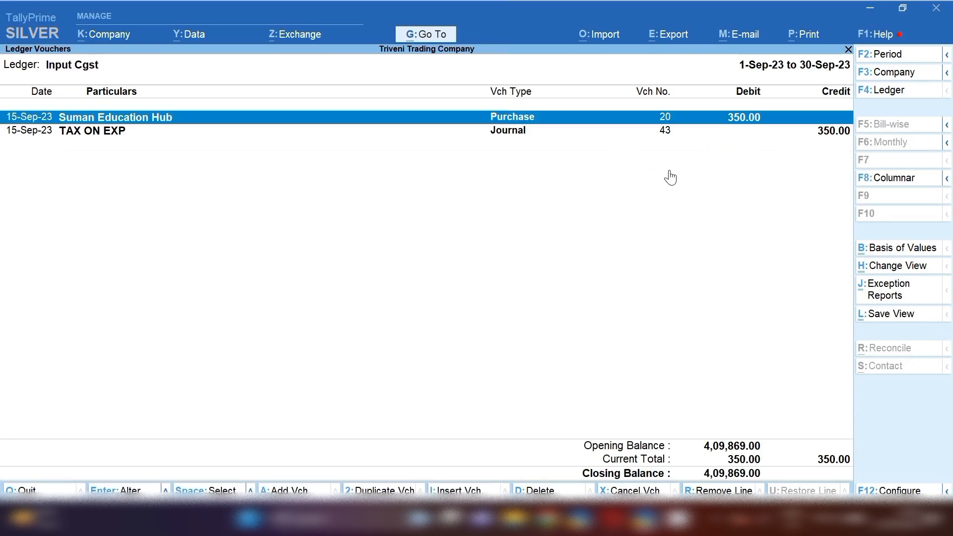
Locate the TAX ON EXP journal line, then start a new tax invoice.
key("Down")
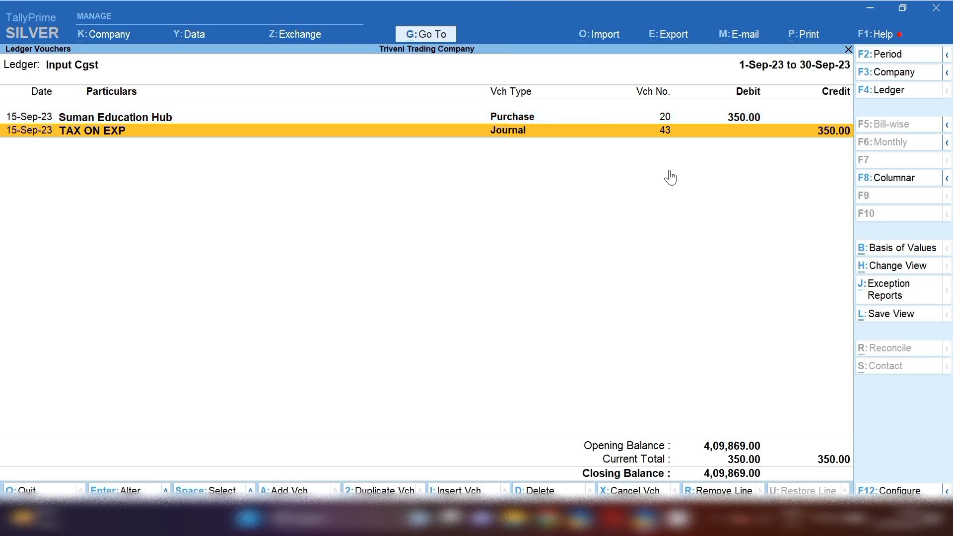
key("Escape")
key("Escape")
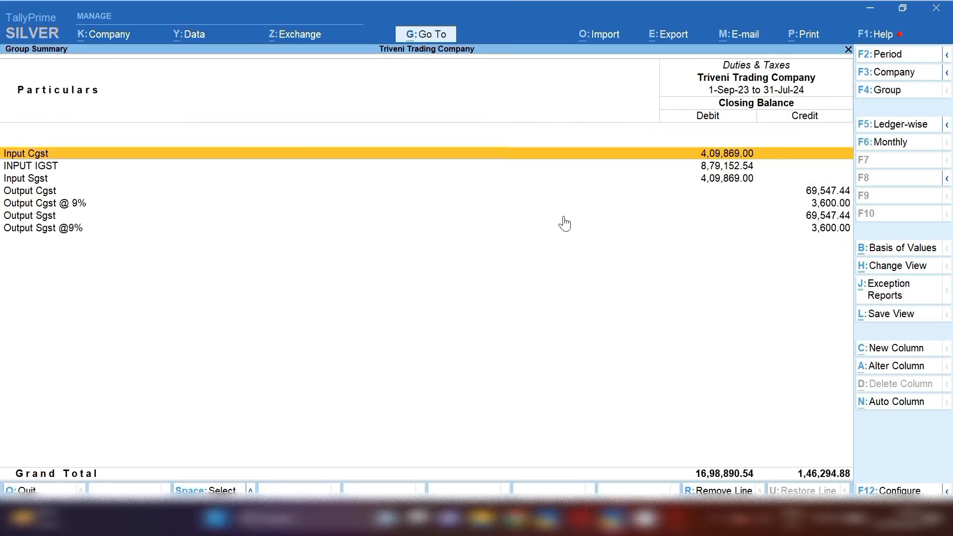
left_click(426, 34)
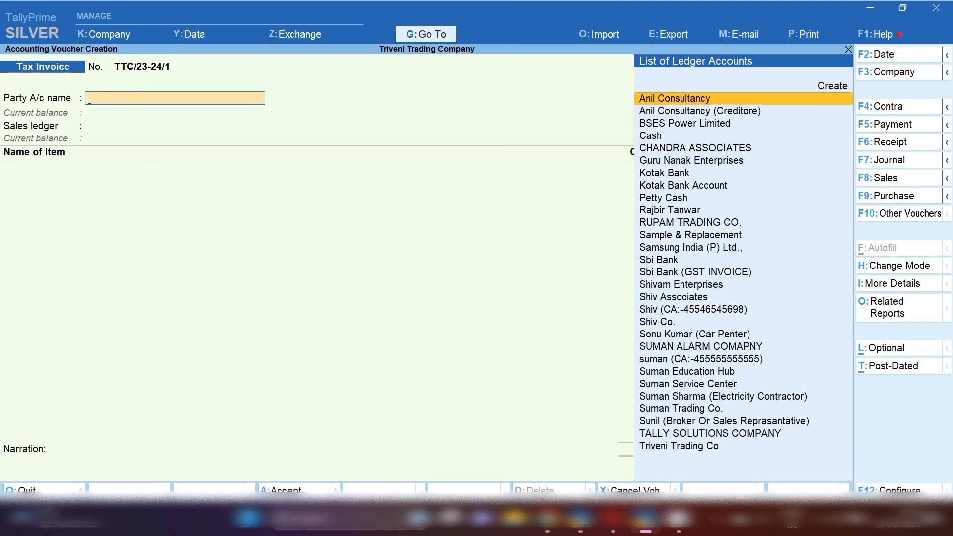
Switch the tax invoice to Accounting Invoice mode.
left_click(907, 272)
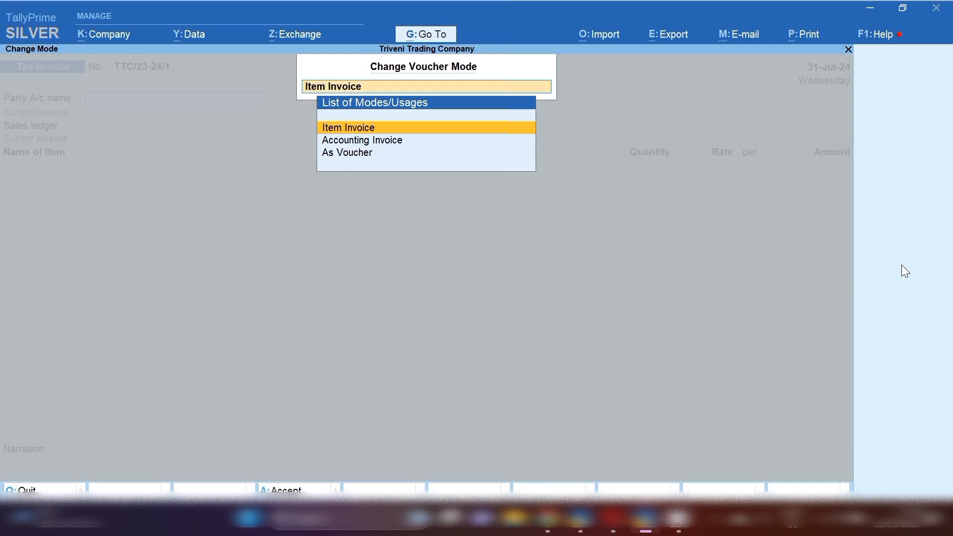
key("Down")
key("Return")
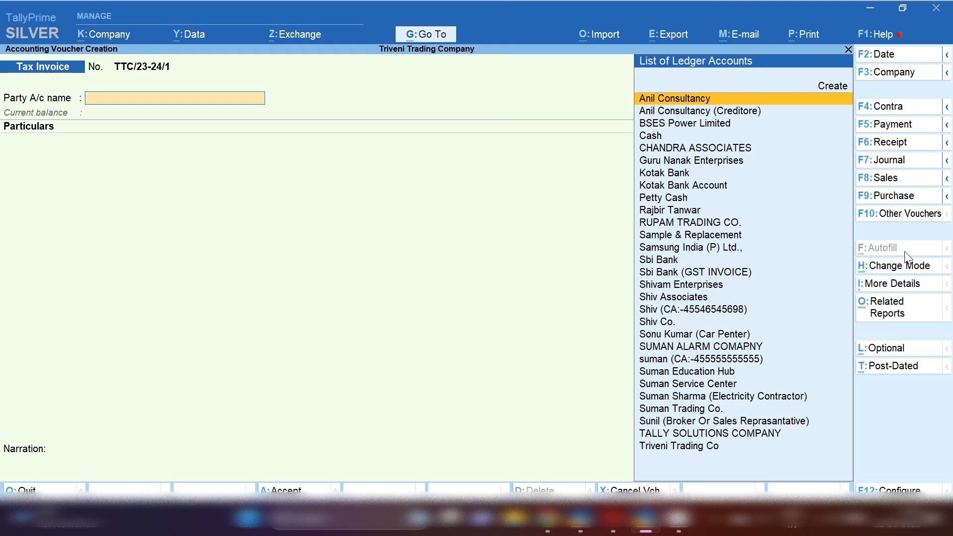
Select Suman Education Hub as the party, skip Dispatch Details, and start a new ledger.
type("Sum")
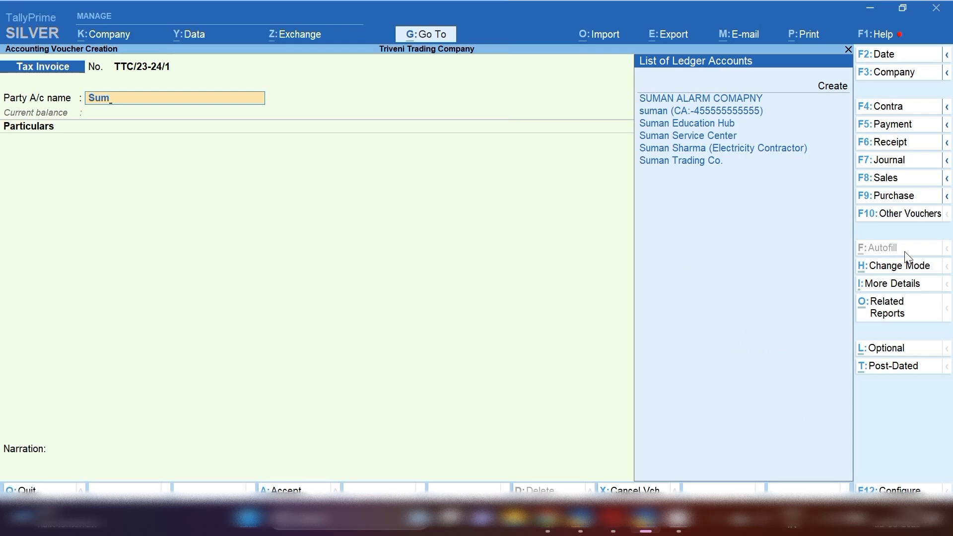
key("Down")
key("Down")
key("Down")
key("Down")
key("Down")
key("Down")
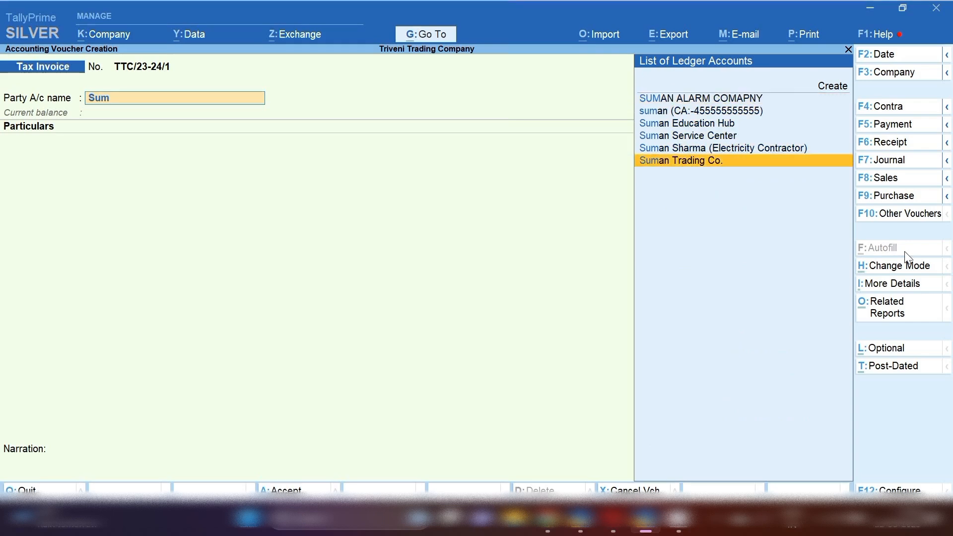
key("Up")
key("Up")
key("Up")
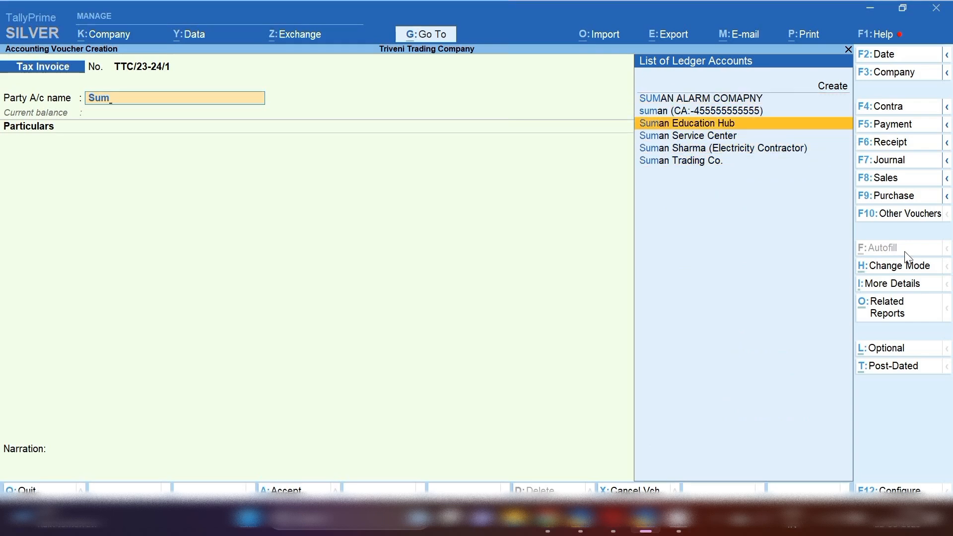
key("Return")
key("Return")
key("Return")
key("Return")
key("Return")
key("Return")
key("Return")
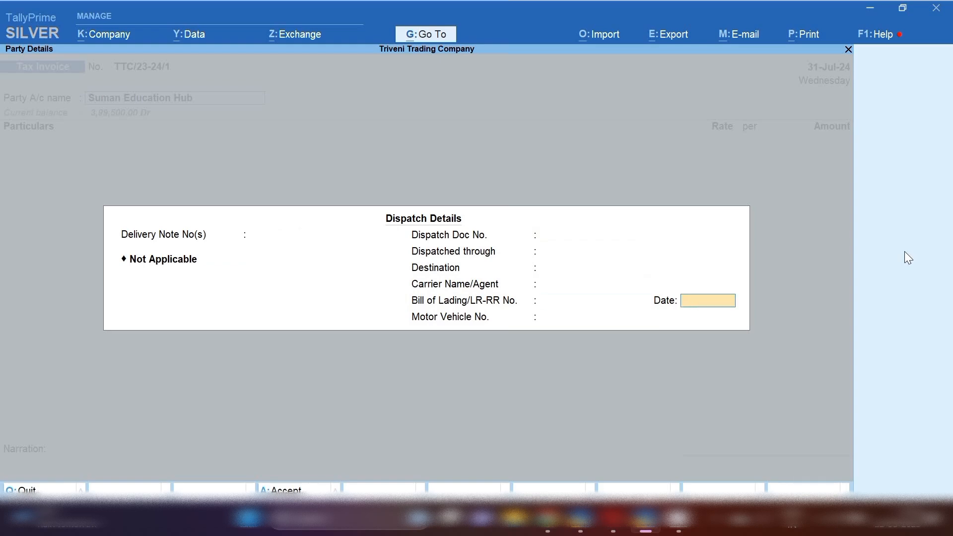
key("Return")
key("Return")
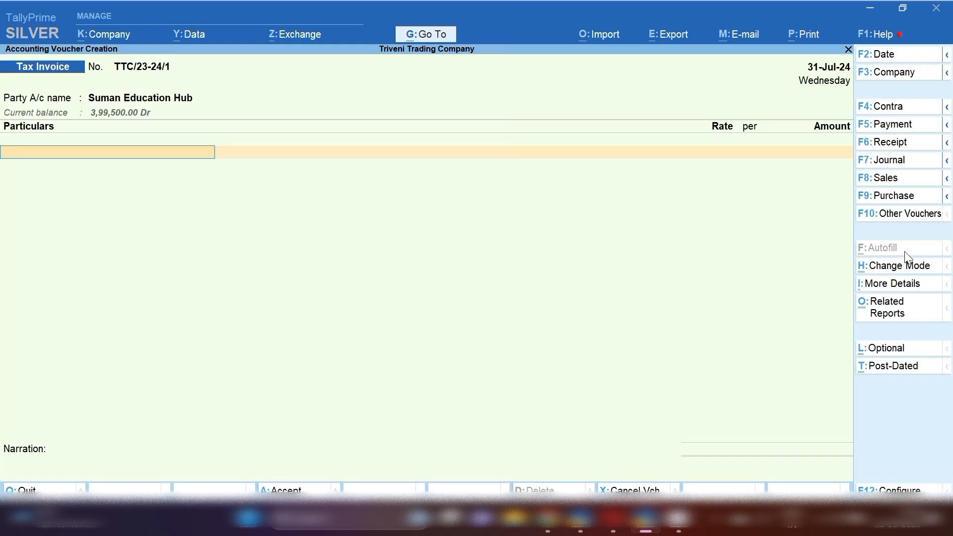
key("alt+c")
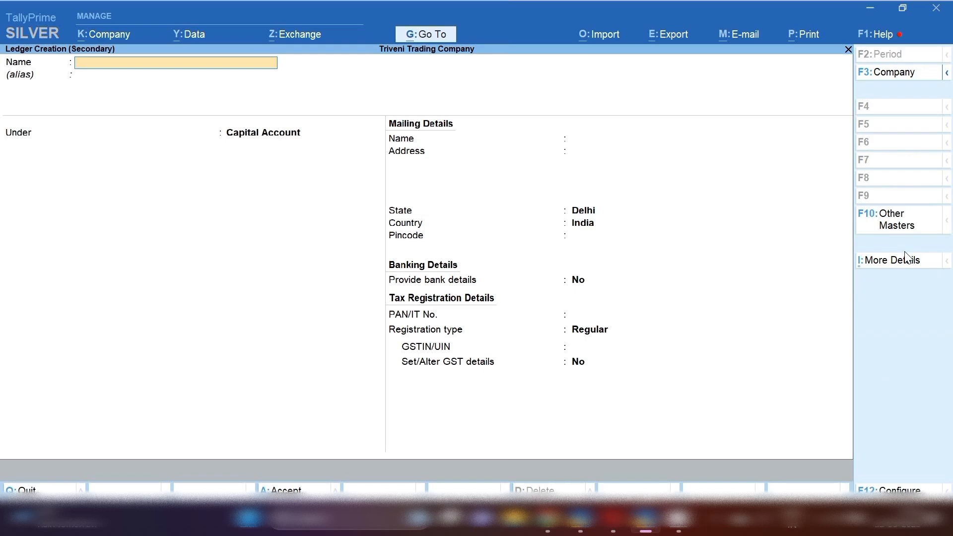
Name the ledger Contract Service and place it under Indirect Incomes.
type("Contract Service")
key("Return")
key("Return")
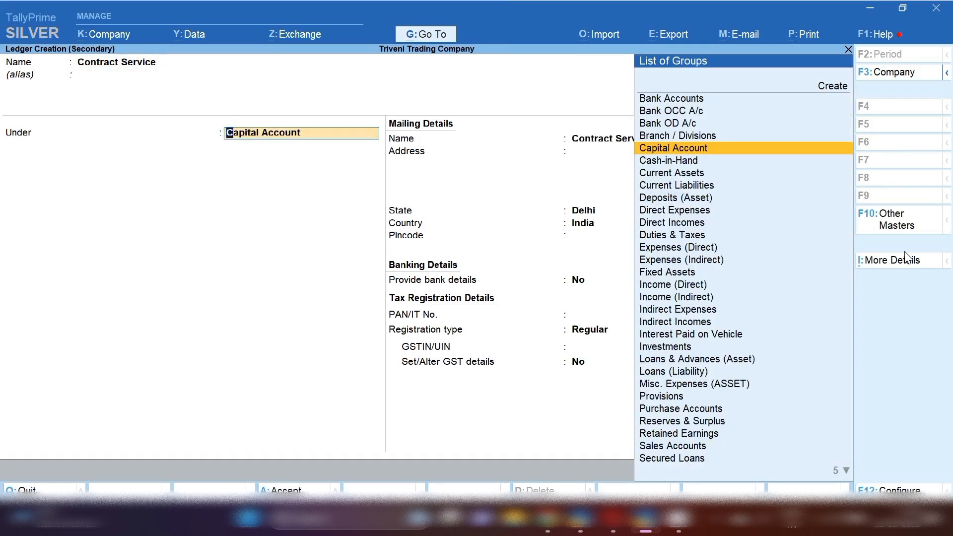
type("In")
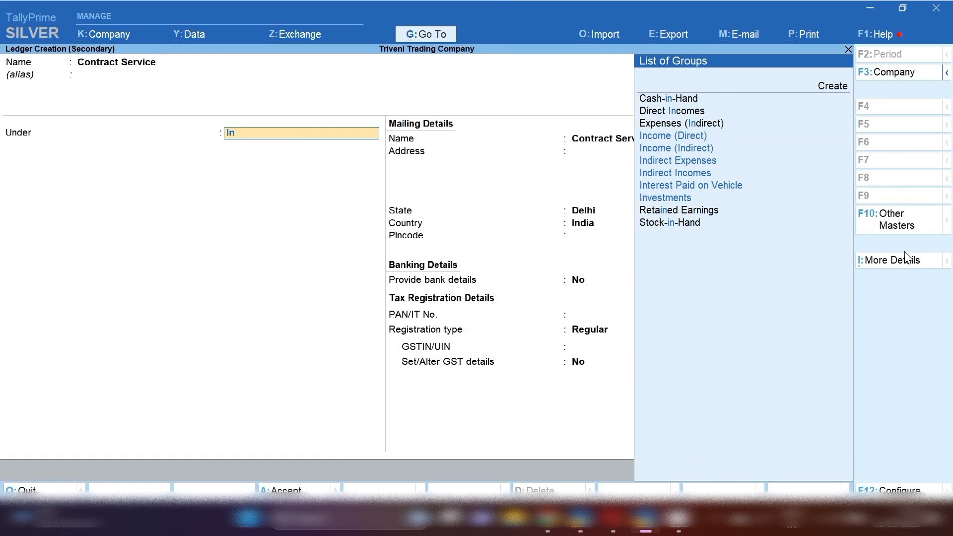
key("Down")
key("Down")
key("Down")
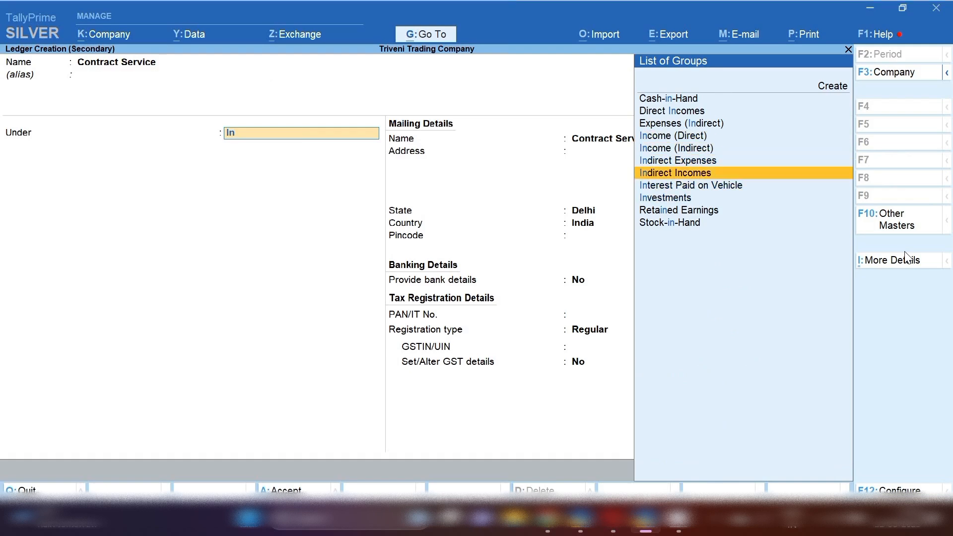
key("Return")
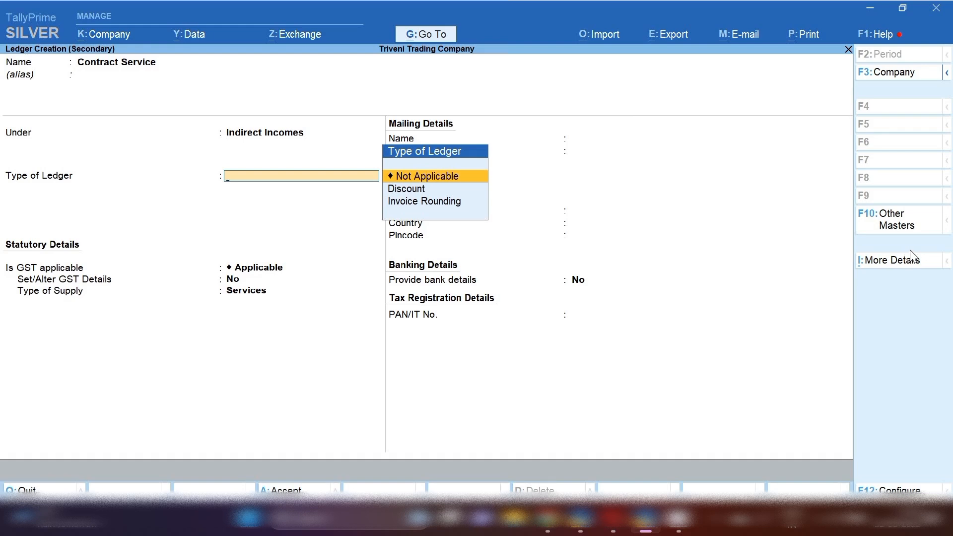
key("Return")
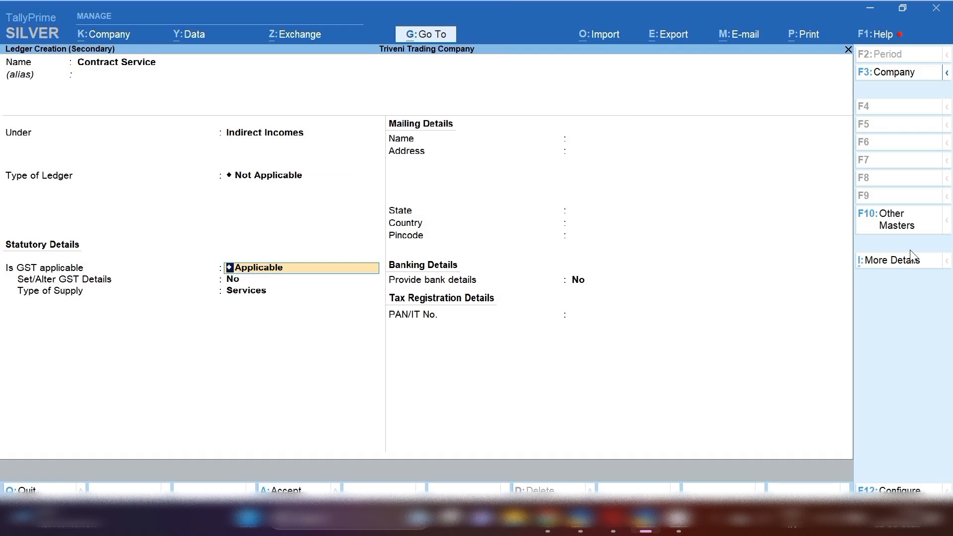
key("Return")
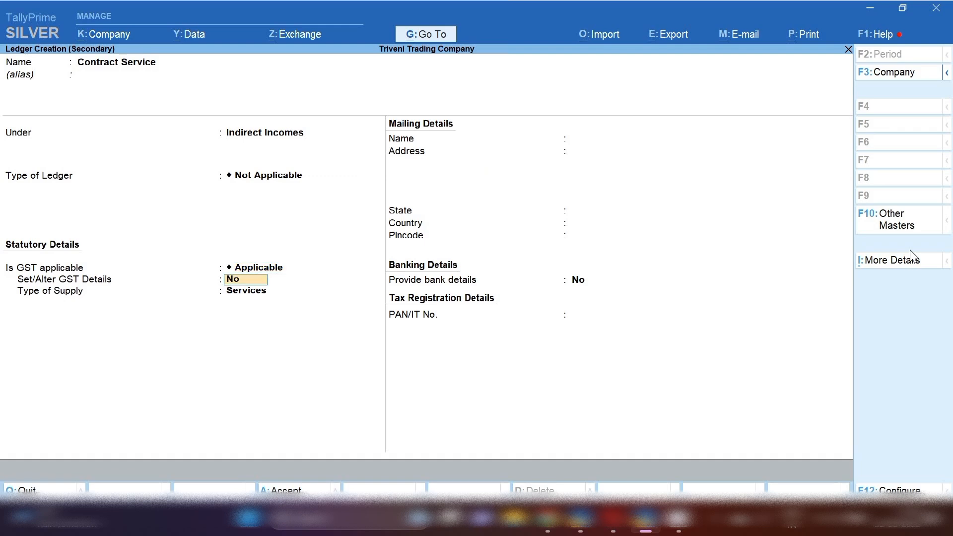
Set GST details to Sales Taxable with 18% IGST and supply type Services.
type("y")
key("Return")
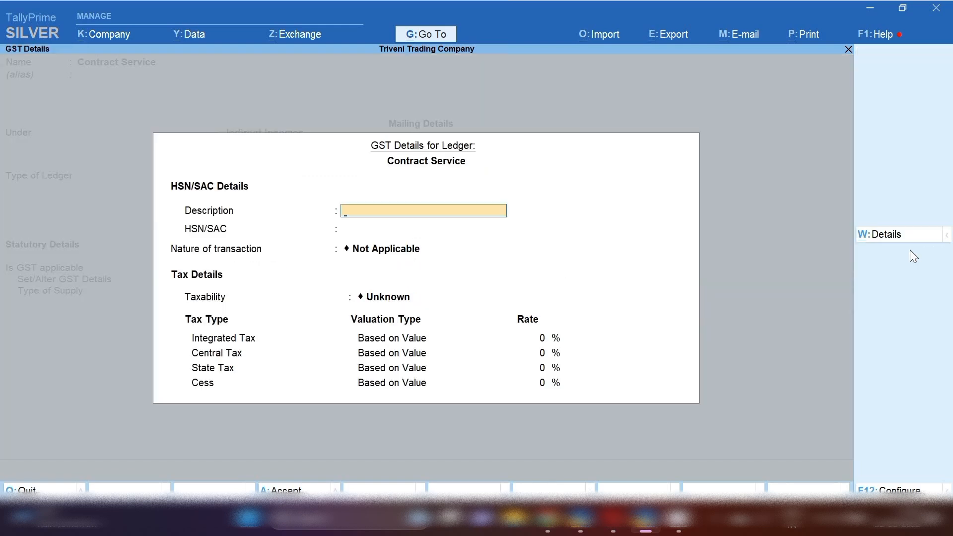
key("Return")
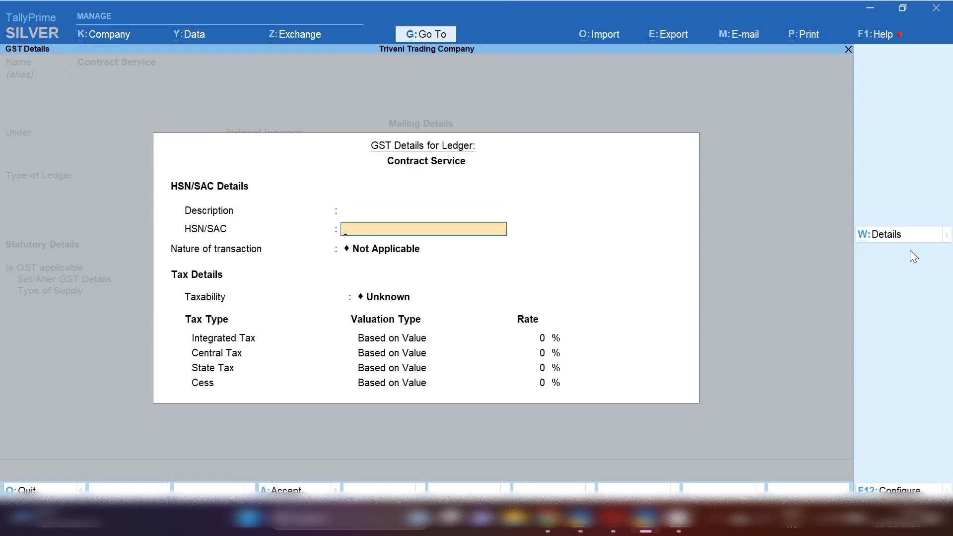
key("Return")
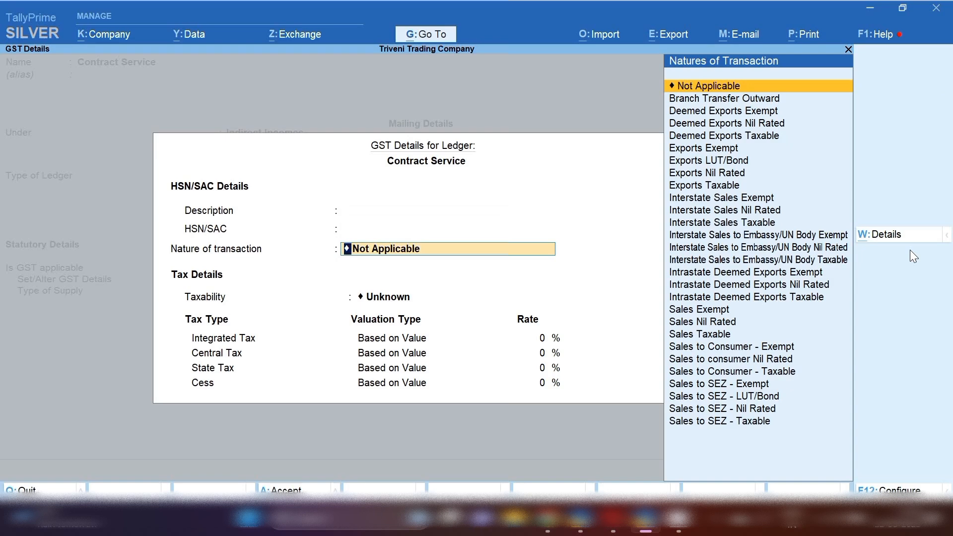
key("Down")
key("Down")
key("Down")
key("Down")
key("Down")
key("Down")
key("Down")
key("Down")
key("Down")
key("Down")
key("Down")
key("Down")
key("Down")
key("Down")
key("Down")
key("Down")
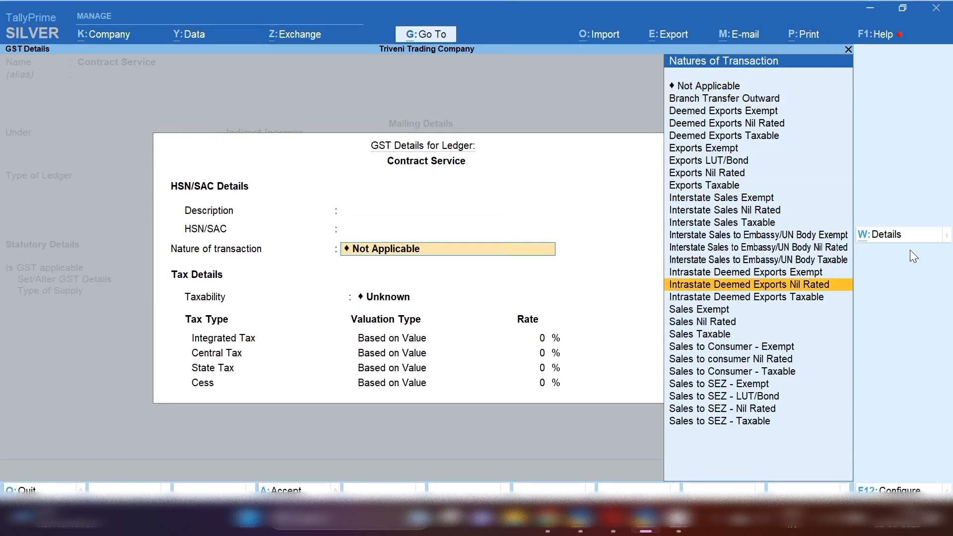
key("Down")
key("Down")
key("Down")
key("Down")
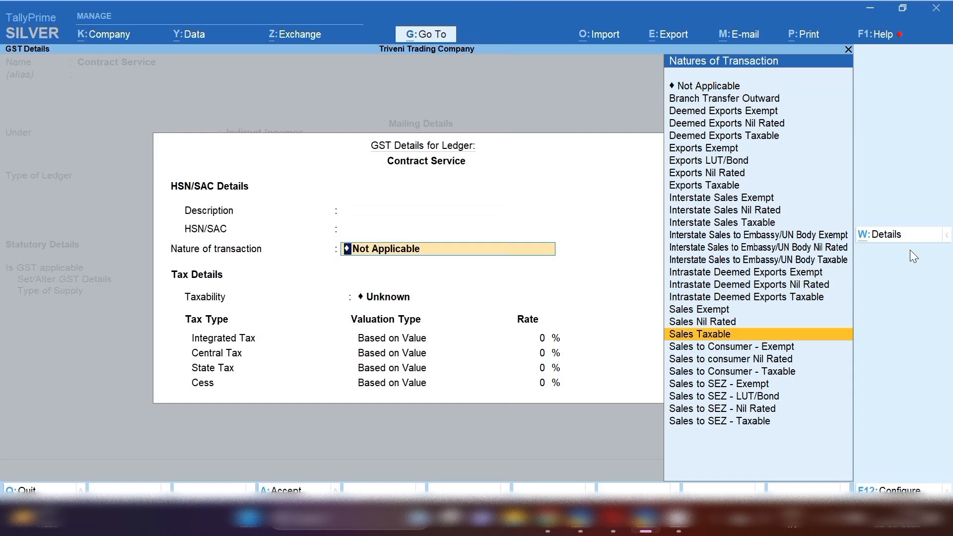
key("Return")
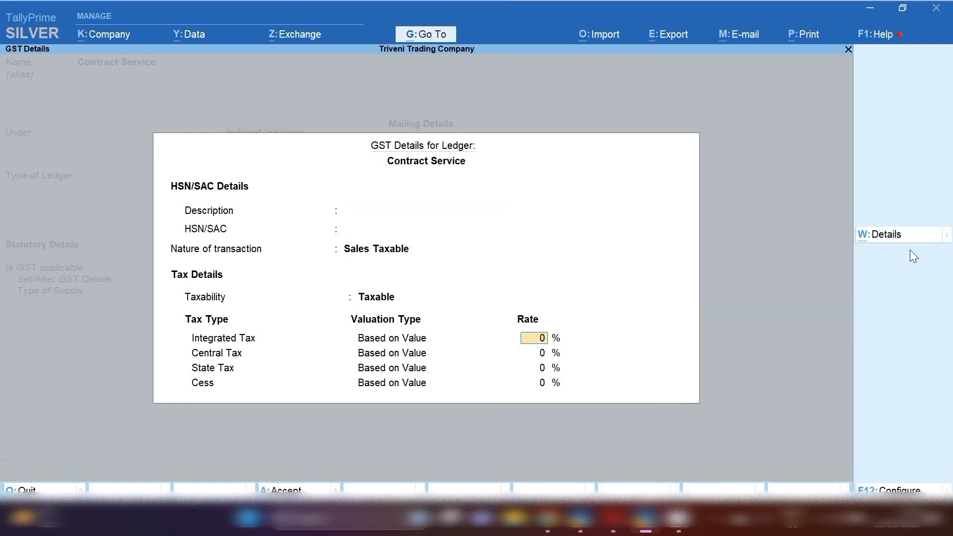
type("18")
key("Return")
key("Return")
key("Return")
key("Return")
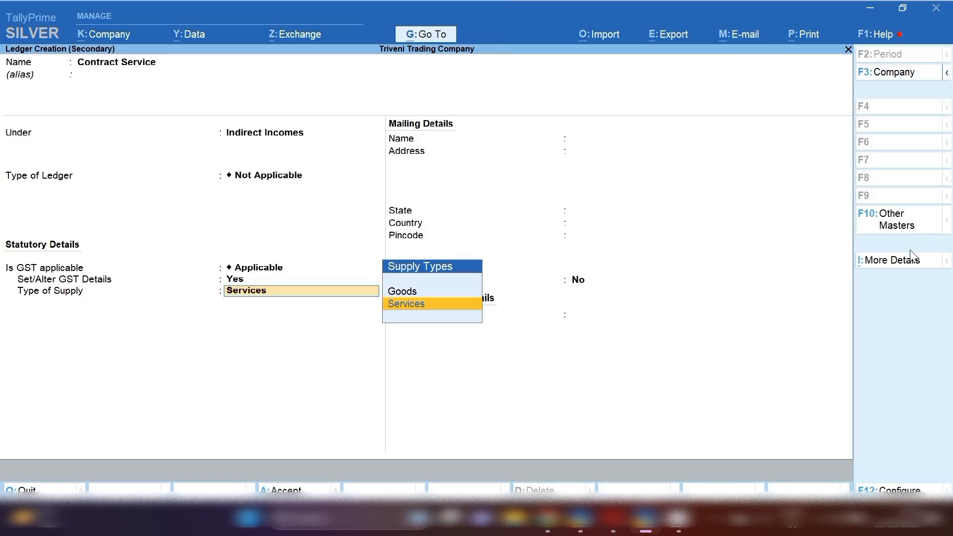
key("Return")
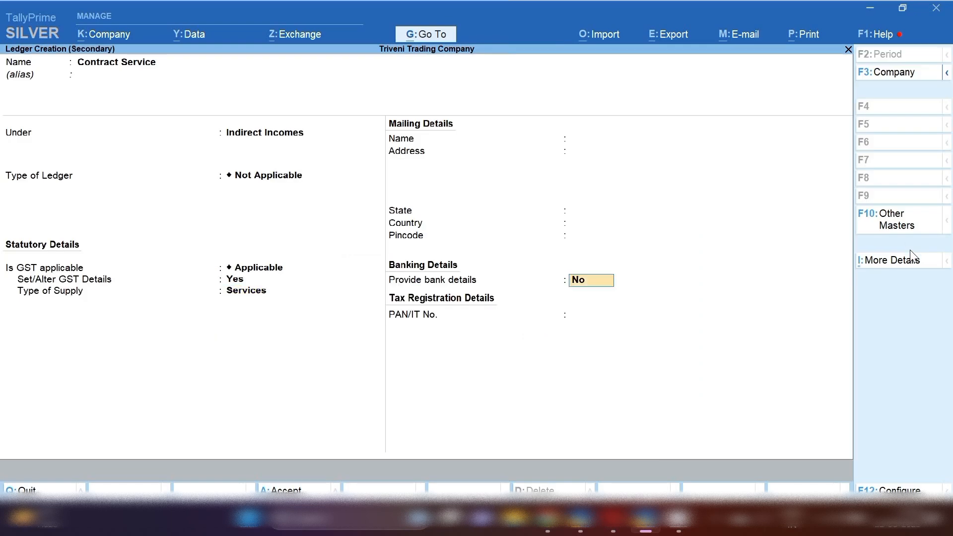
key("Return")
key("Return")
key("Return")
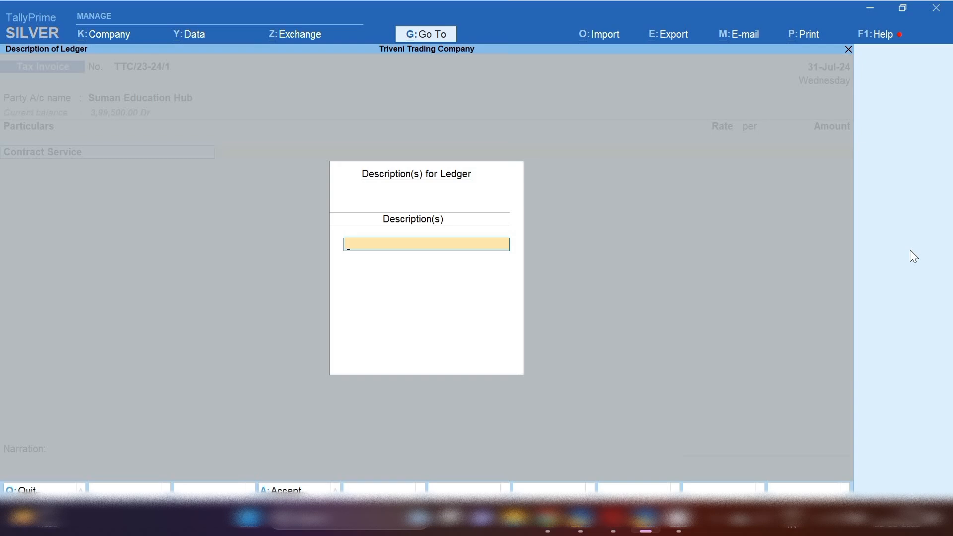
Describe the Contract Service line as 'Electricity Contract Work' with amount 1,00,000.
type("Elec")
type("tvirity")
key("BackSpace")
key("BackSpace")
key("BackSpace")
key("BackSpace")
type("city Contract Work")
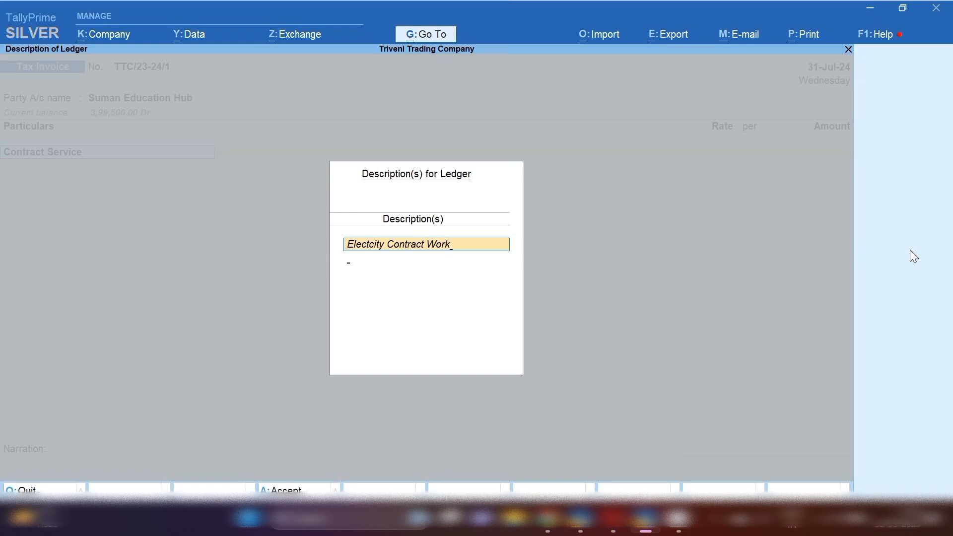
key("Return")
key("Return")
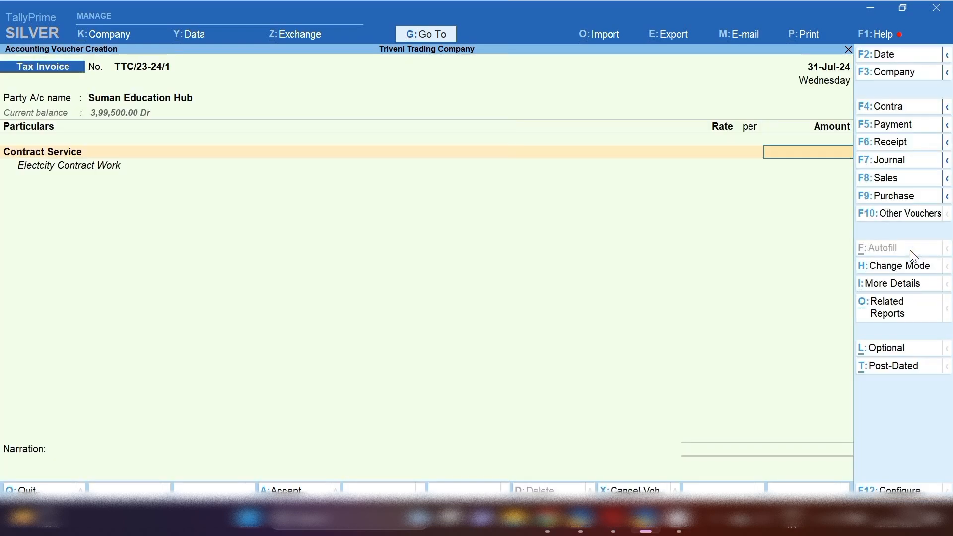
type("1,00,")
type("00000")
key("Return")
key("Return")
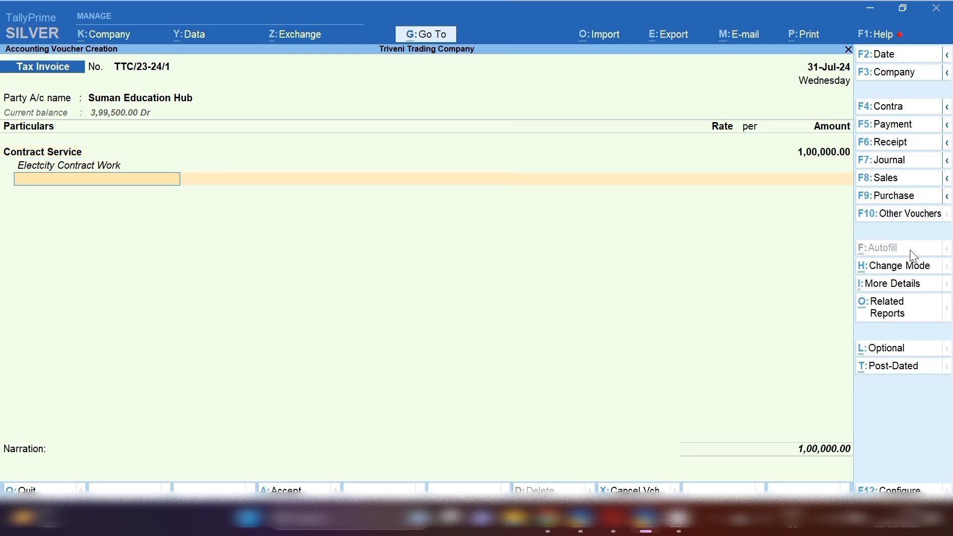
key("Return")
Add Input Cgst and Input Sgst lines of 9,000 each and save the invoice.
type("Cgs")
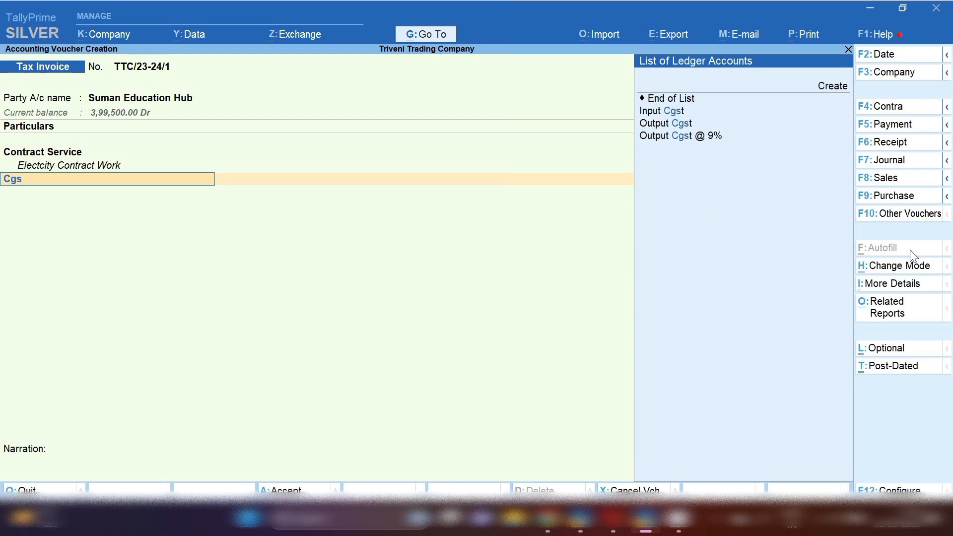
key("Return")
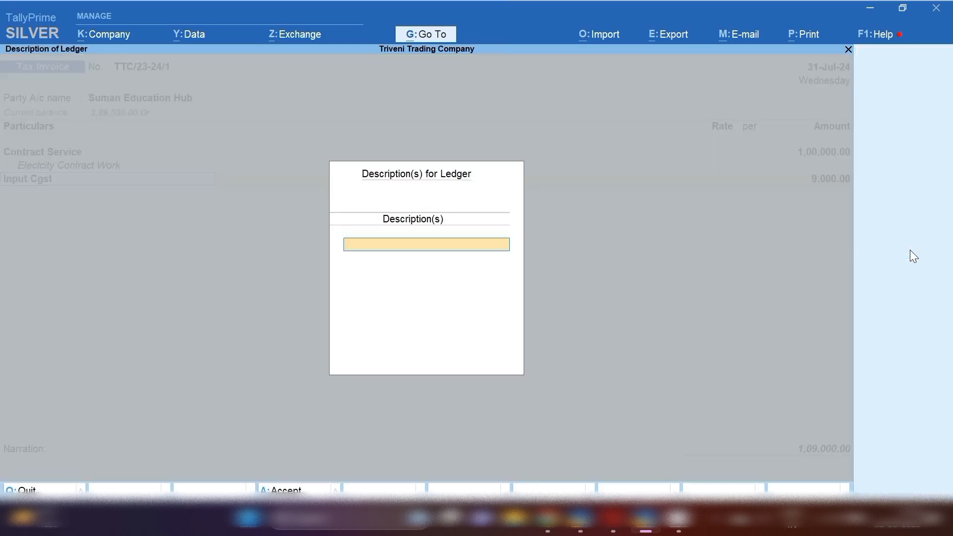
key("Return")
key("Return")
type("Sgs")
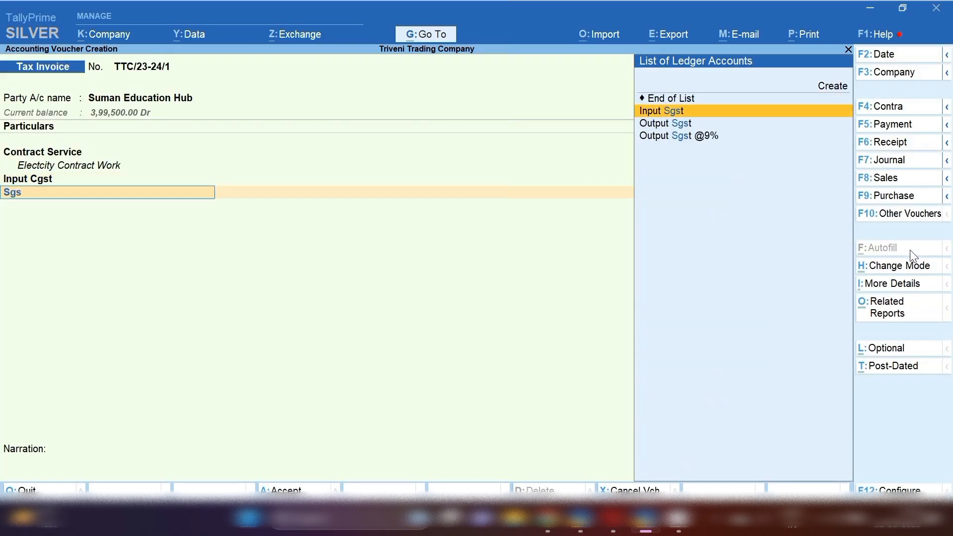
key("Return")
key("Return")
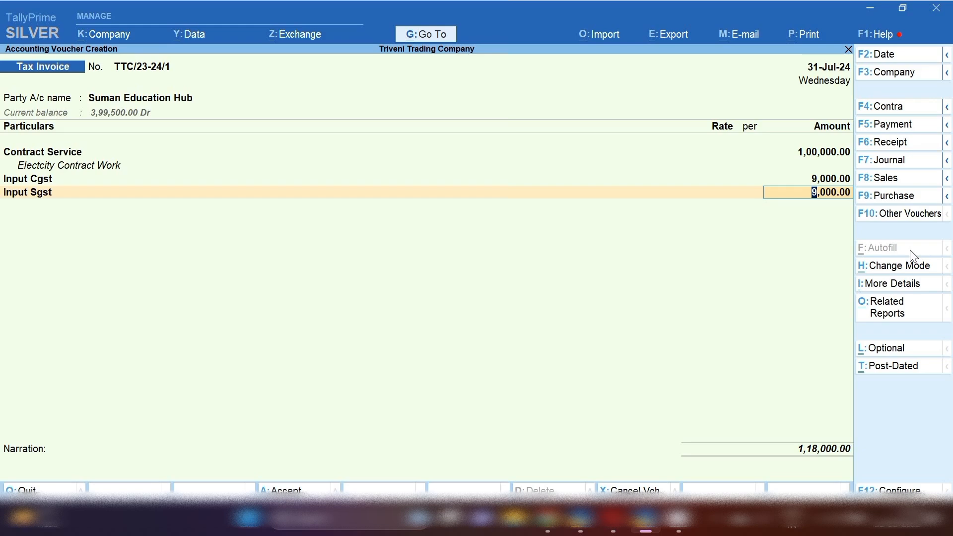
left_click(282, 490)
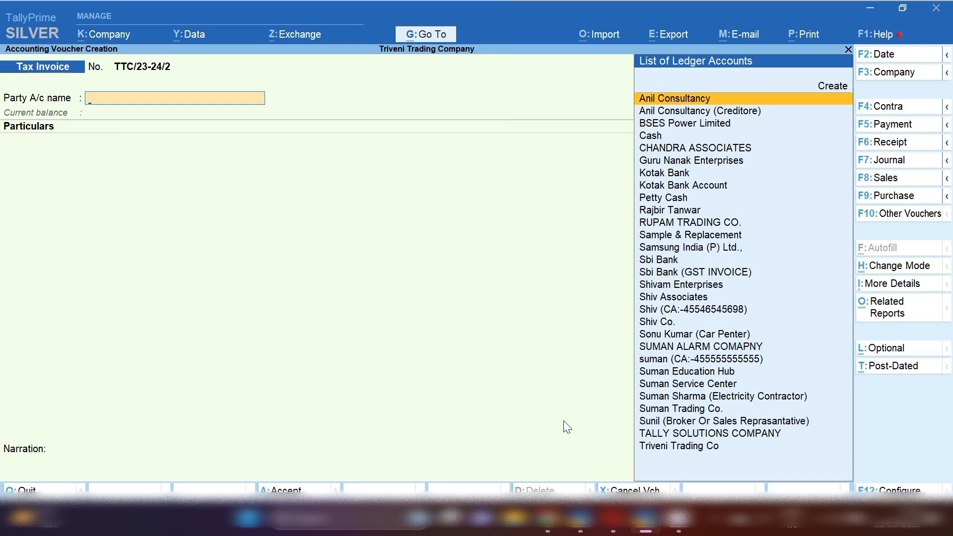
Open the Ledger Vouchers report from the reports list.
left_click(430, 33)
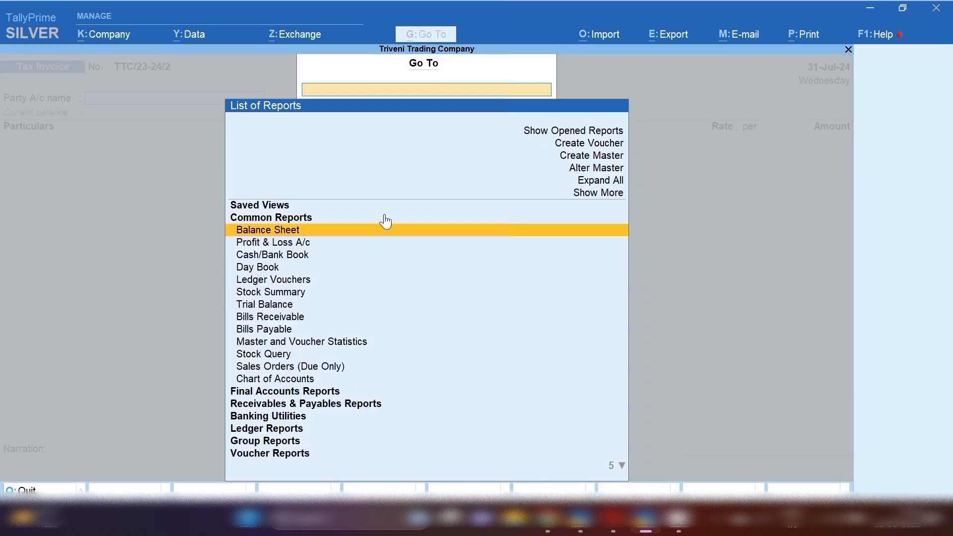
key("Down")
key("Down")
key("Down")
key("Down")
key("Down")
key("Down")
key("Down")
key("Down")
key("Down")
key("Down")
key("Down")
key("Down")
key("Down")
key("Down")
key("Down")
key("Down")
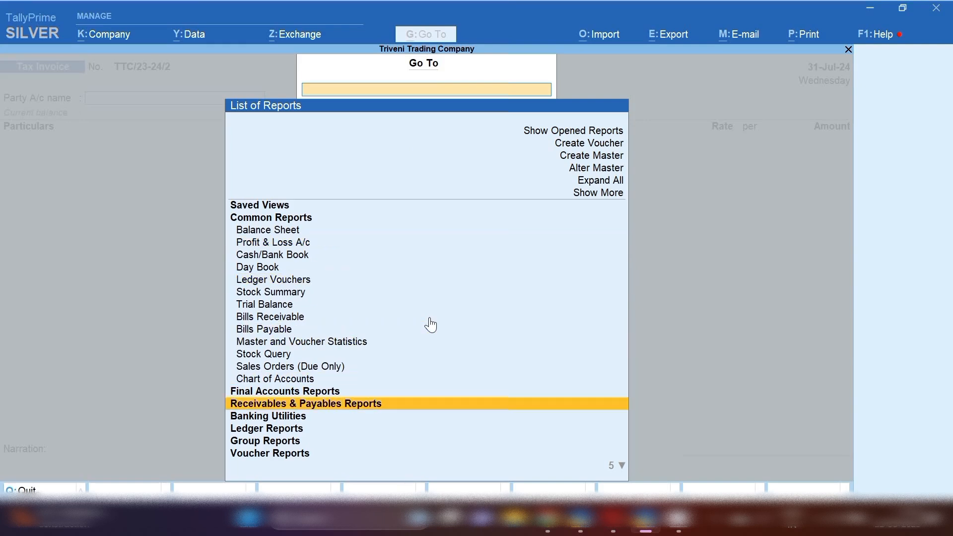
key("Return")
key("Return")
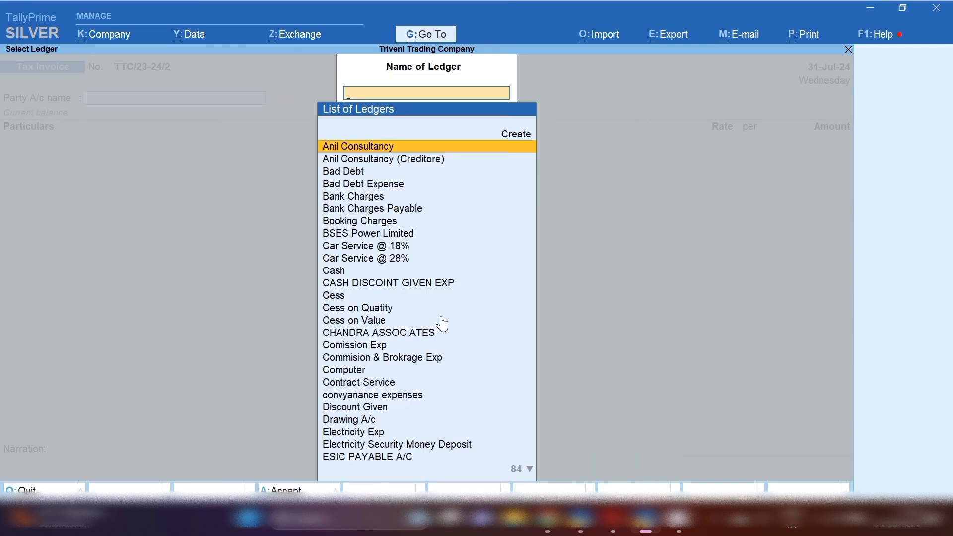
View the Suman Education Hub ledger report, then close it.
type("Suman")
key("Down")
key("Down")
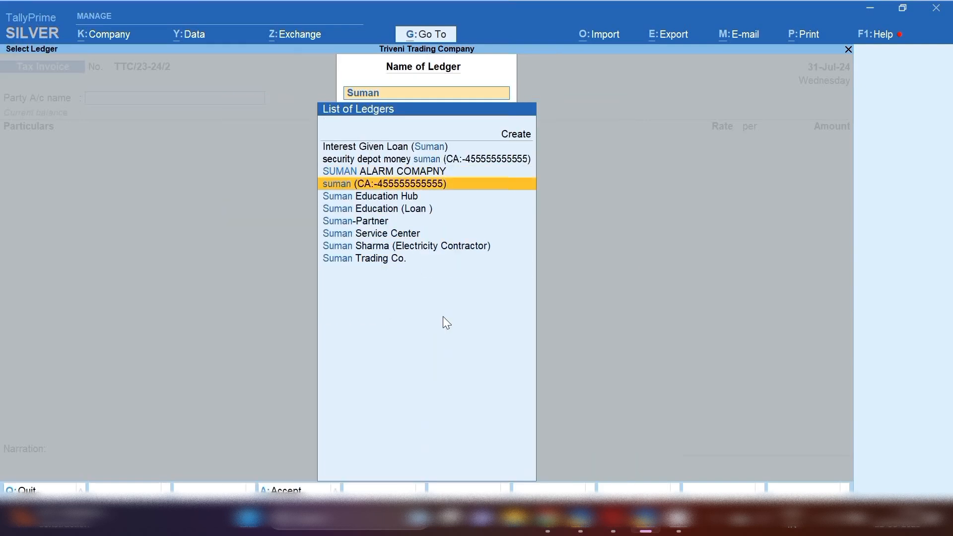
key("Down")
key("Return")
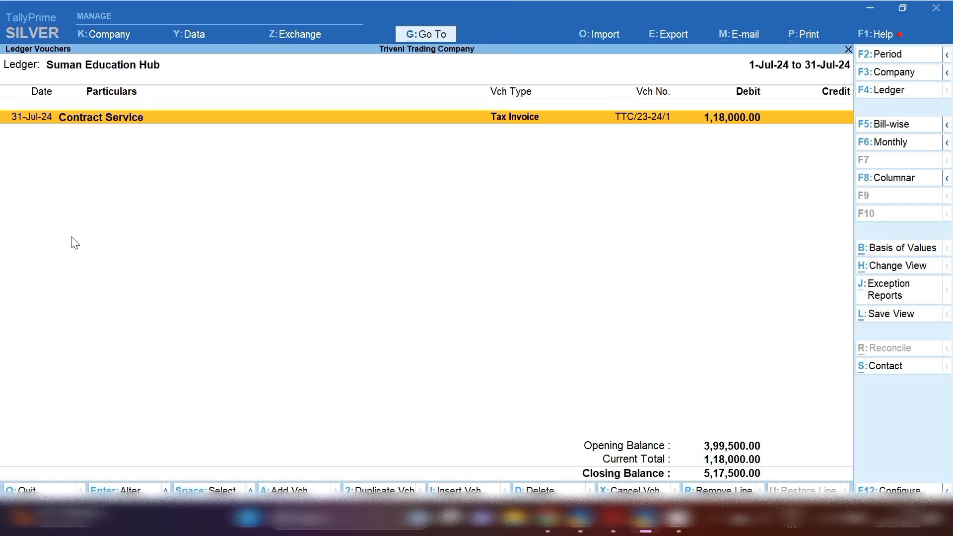
key("Escape")
key("Escape")
key("Escape")
key("Escape")
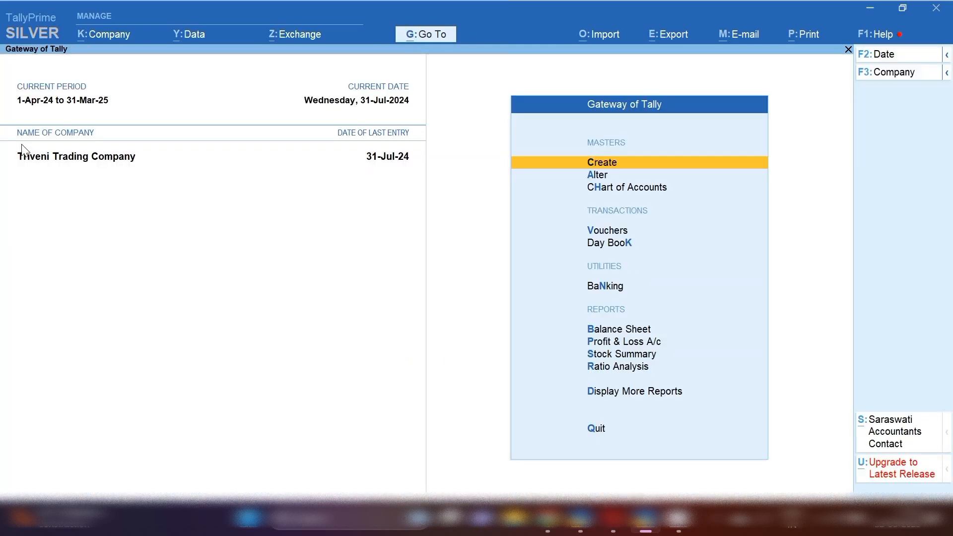
Change the company period to start 1-Apr-23, running to 31-Mar-25.
key("alt+F2")
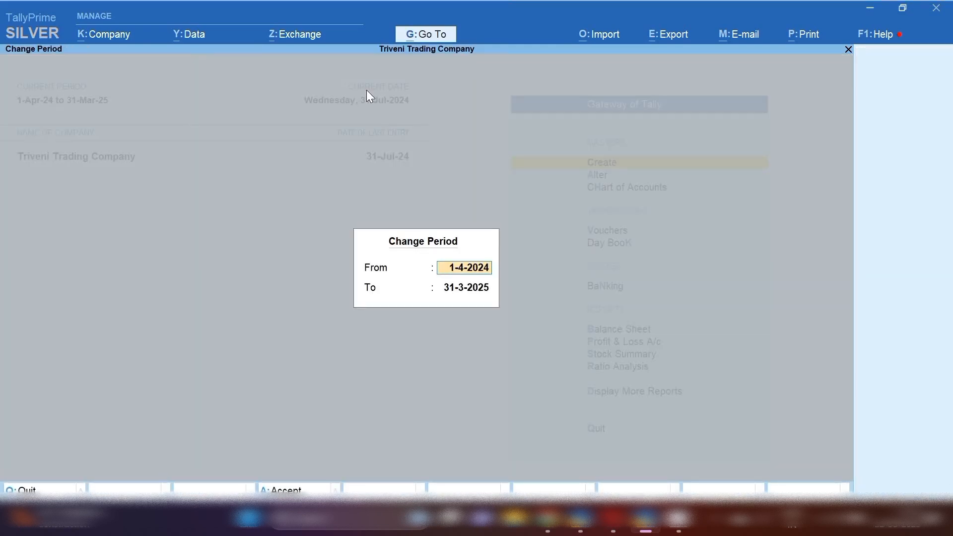
key("BackSpace")
type("3")
key("Return")
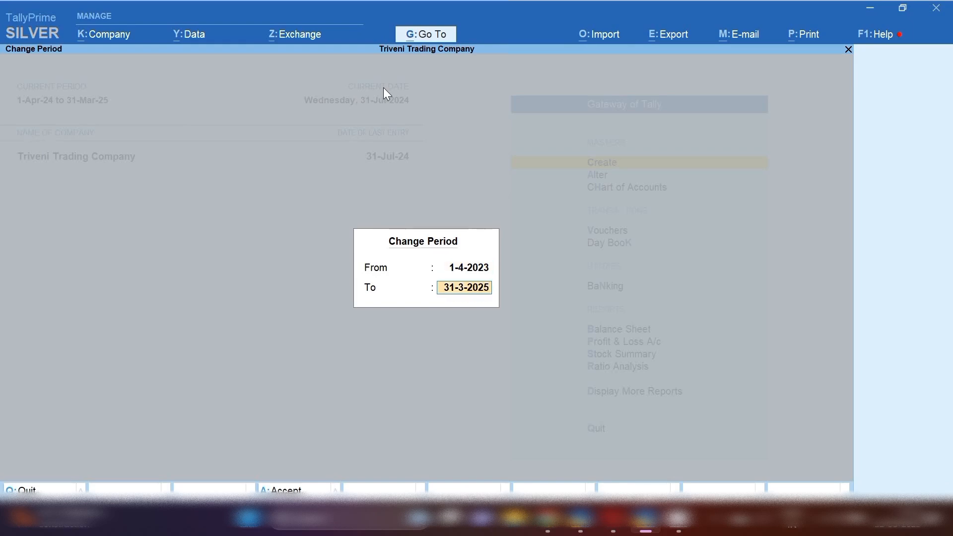
key("Return")
Open the Suman Education Hub invoice and change its date to 21-Aug-23.
type("dalSuman")
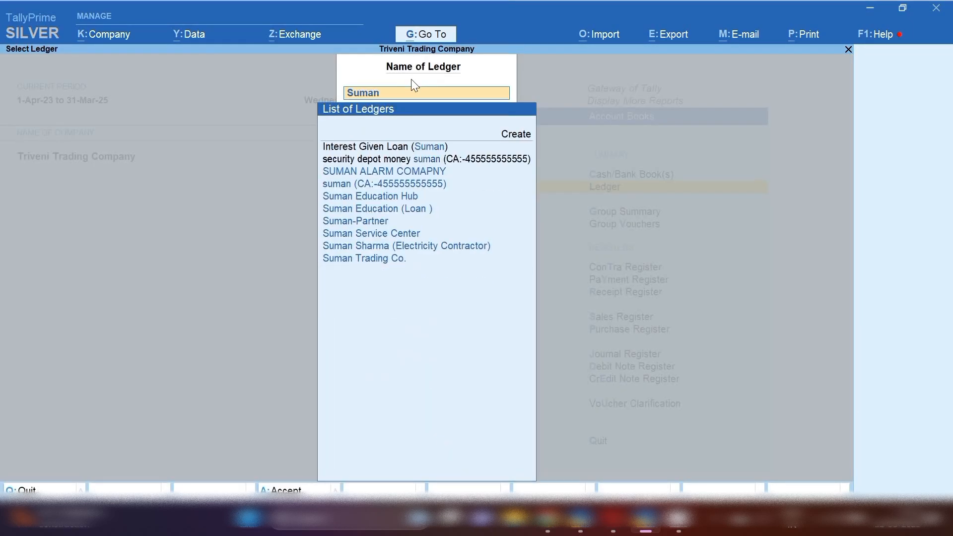
key("Down")
key("Down")
key("Return")
key("Return")
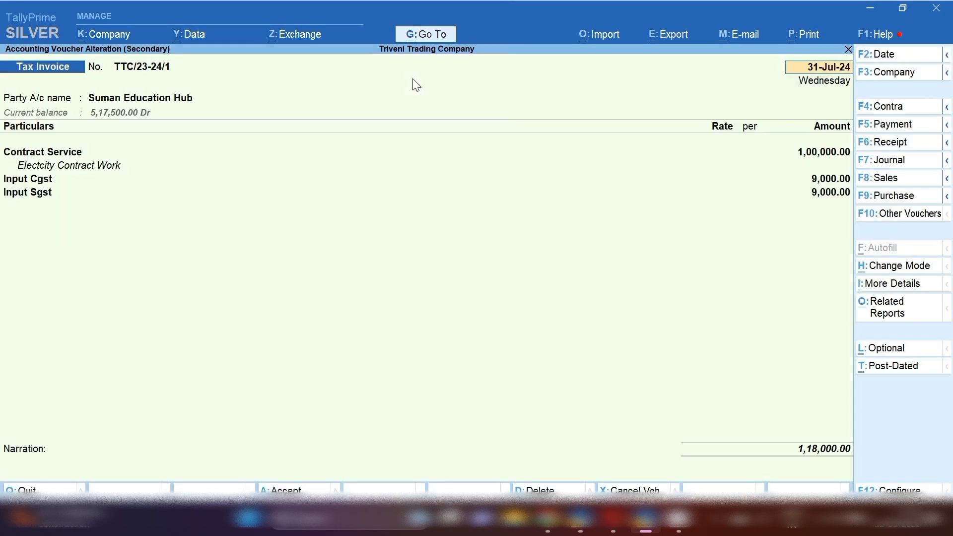
key("F2")
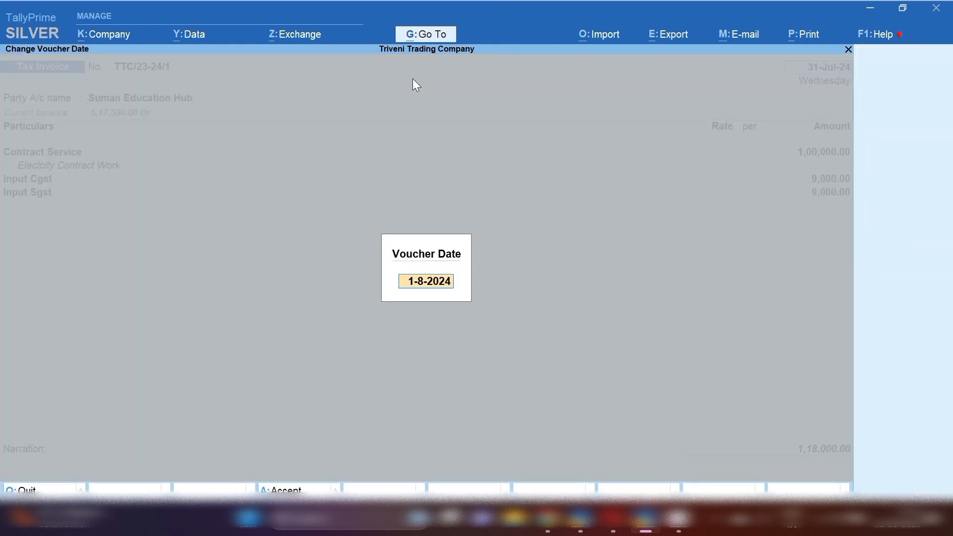
type("21.8.23")
key("Return")
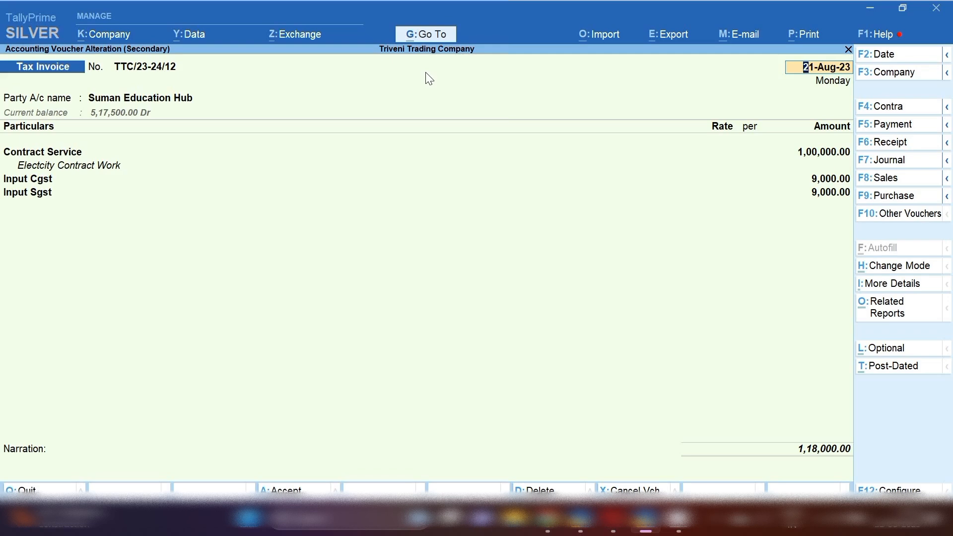
Save the redated invoice and reopen the Suman Education Hub ledger over the full period.
key("ctrl+a")
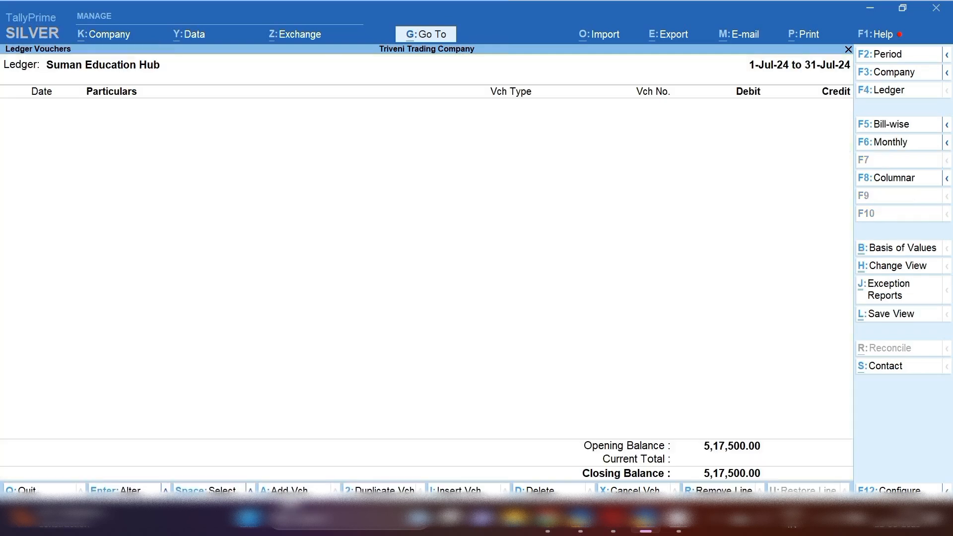
key("Escape")
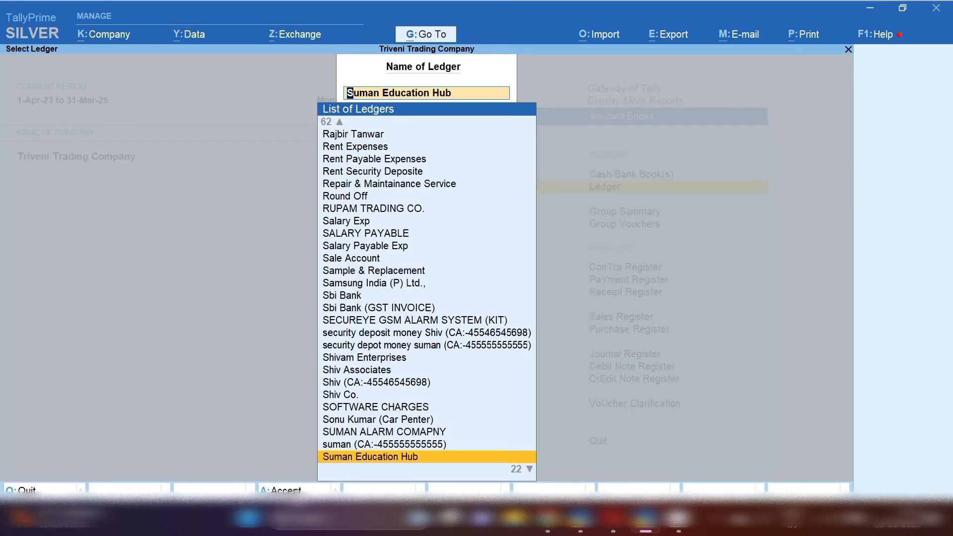
key("Return")
key("F2")
key("space")
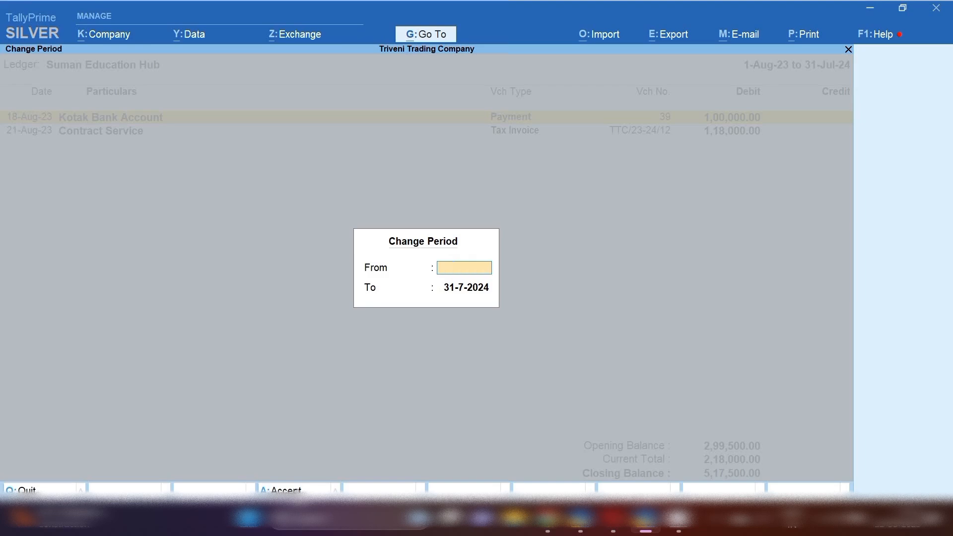
key("Return")
key("space")
key("Return")
Open the 21-Aug-23 Contract Service invoice entry for alteration.
key("Up")
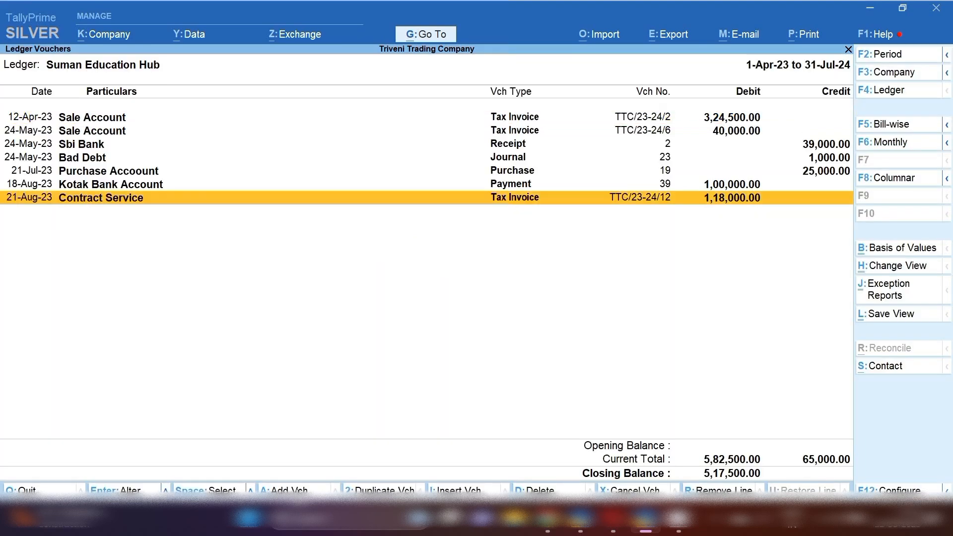
key("space")
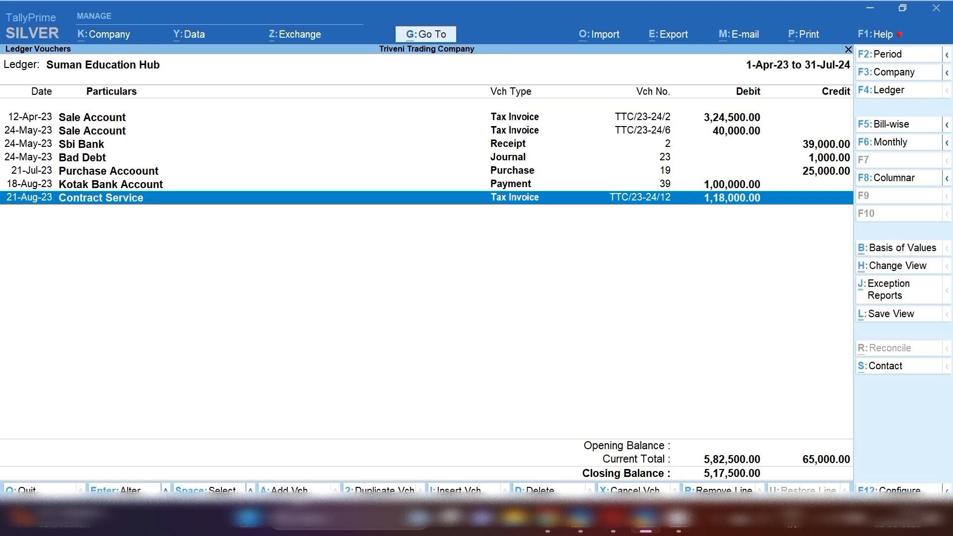
key("Return")
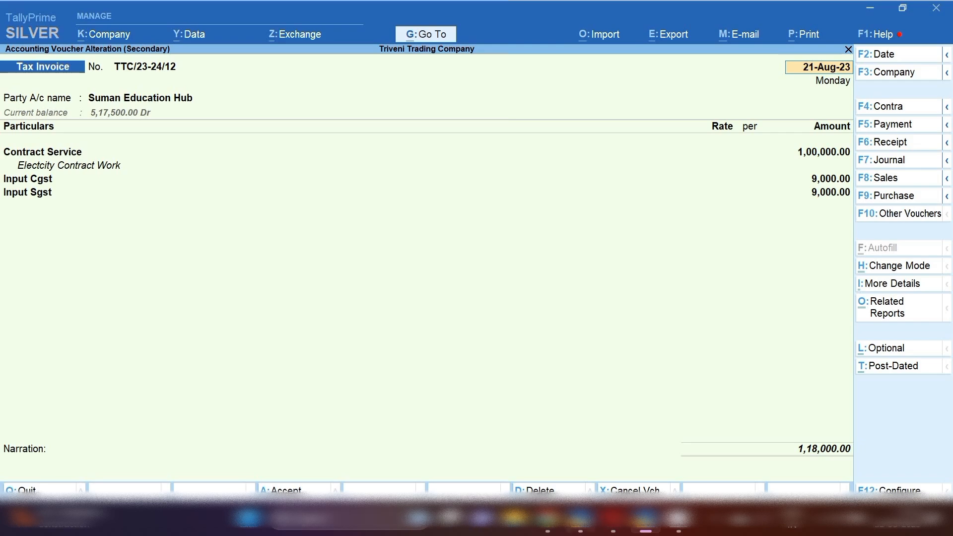
left_click(721, 530)
right_click(687, 472)
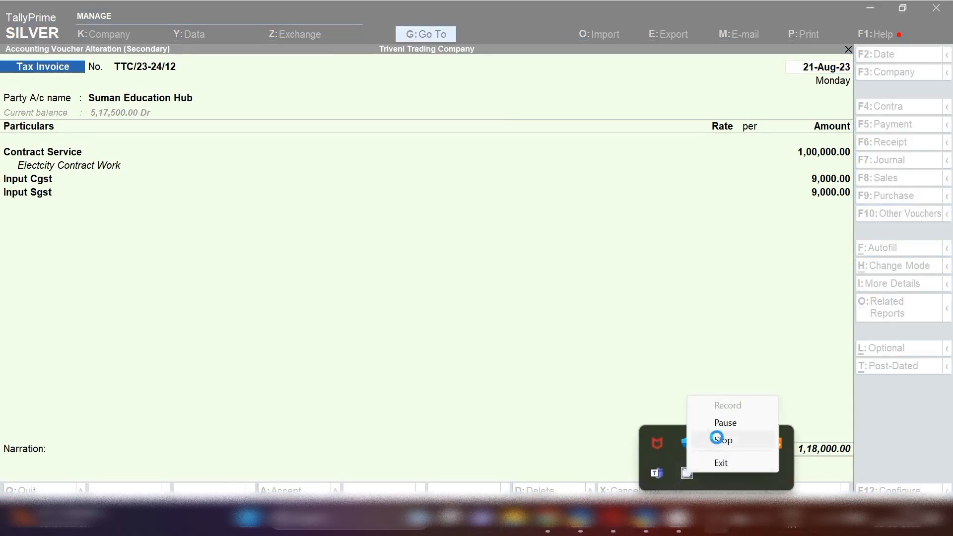
left_click(726, 423)
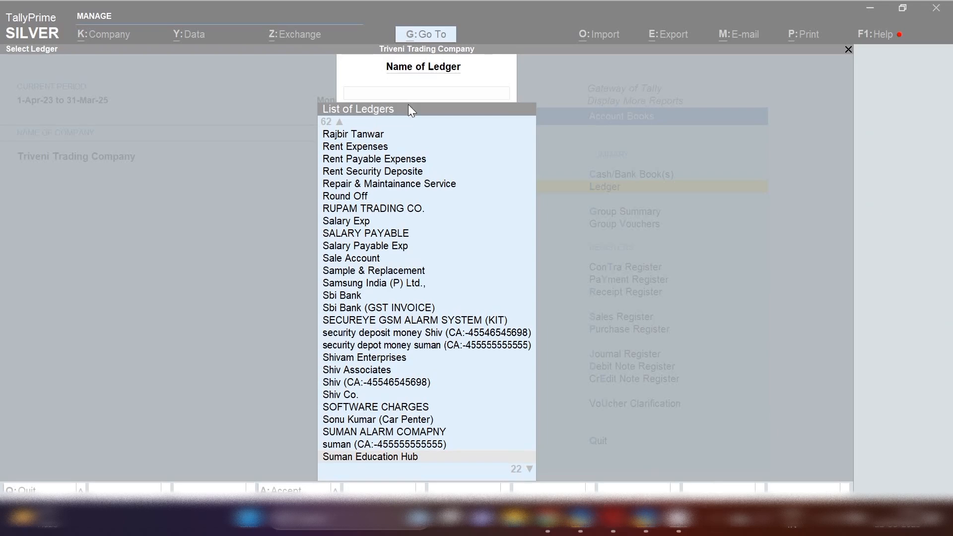
Redisplay the ledger report for Suman Education Hub.
left_click(408, 104)
type("Sum")
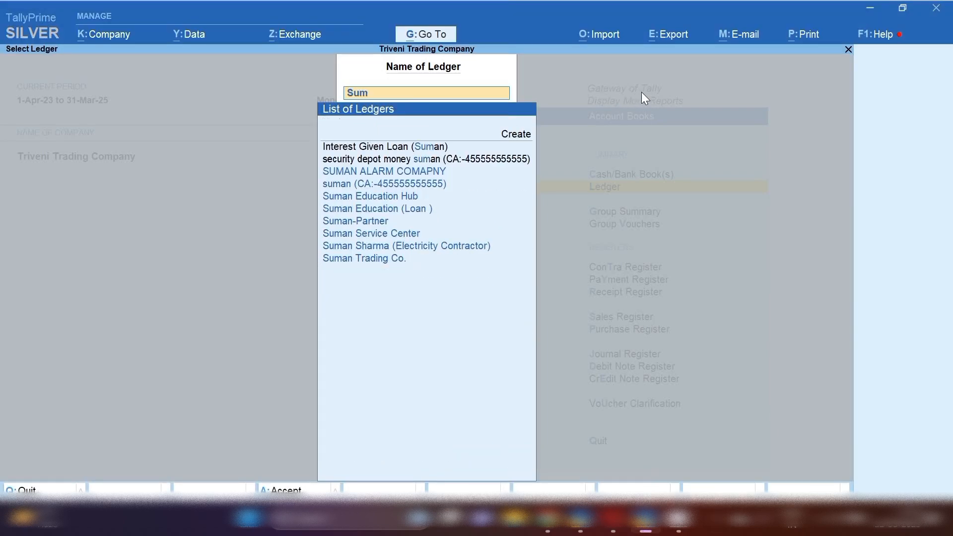
key("Down")
key("Down")
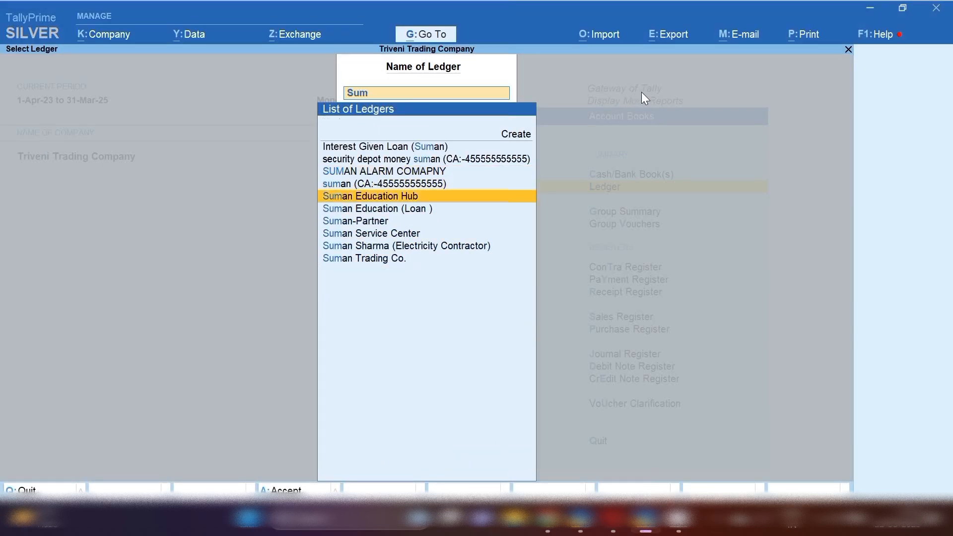
key("Return")
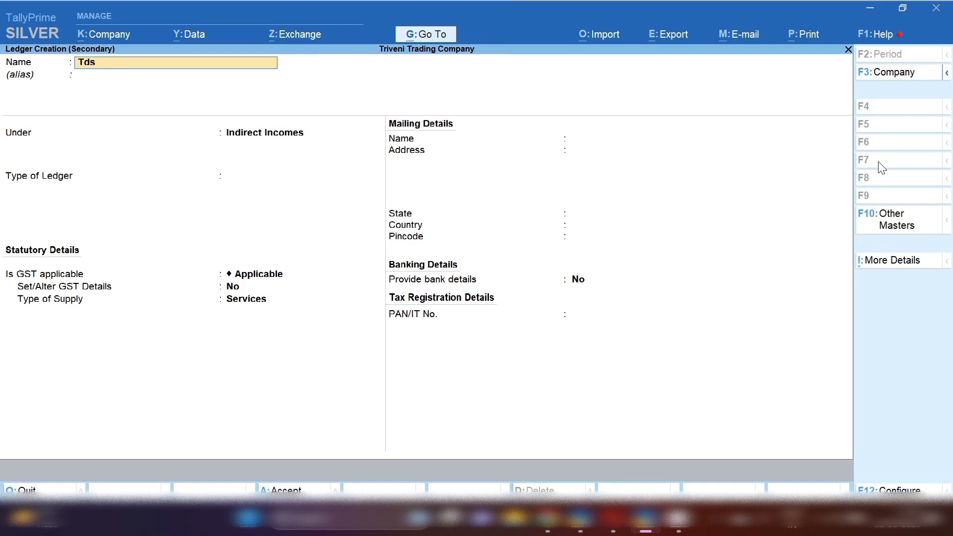
Create ledger 'Tds Receivable on Contracter (194C)' under Current Assets and save it.
type("Re")
type("ceivable on Contracter (1")
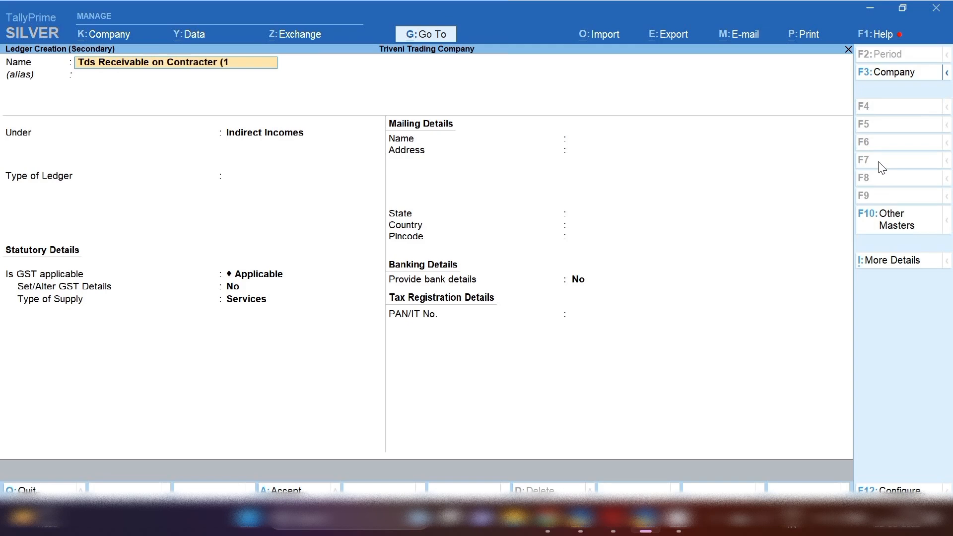
type("94C)")
key("Return")
key("Return")
type("Cure")
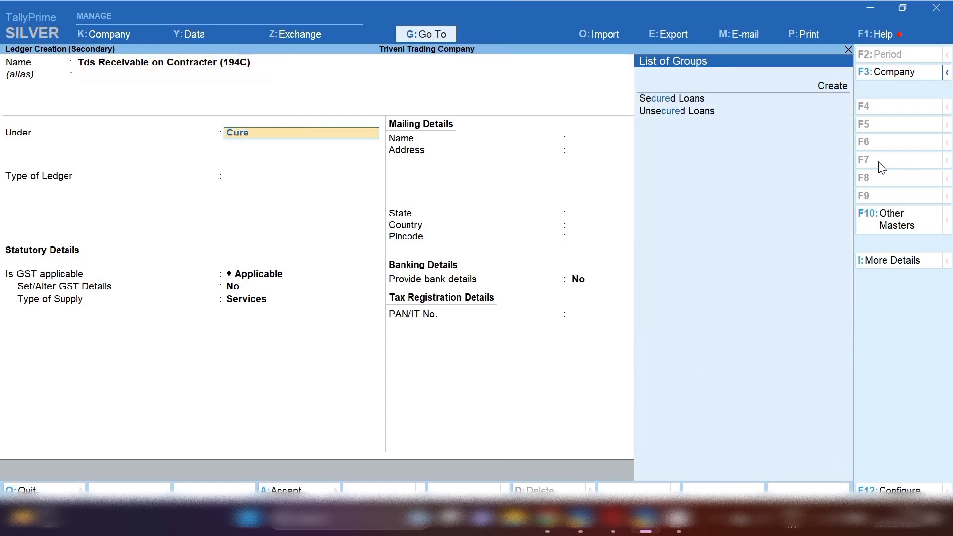
key("BackSpace")
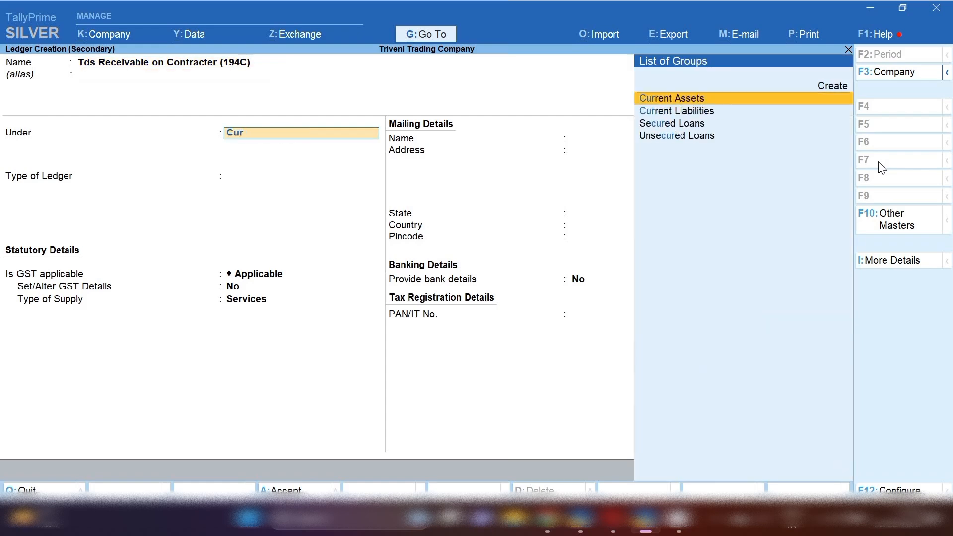
key("Return")
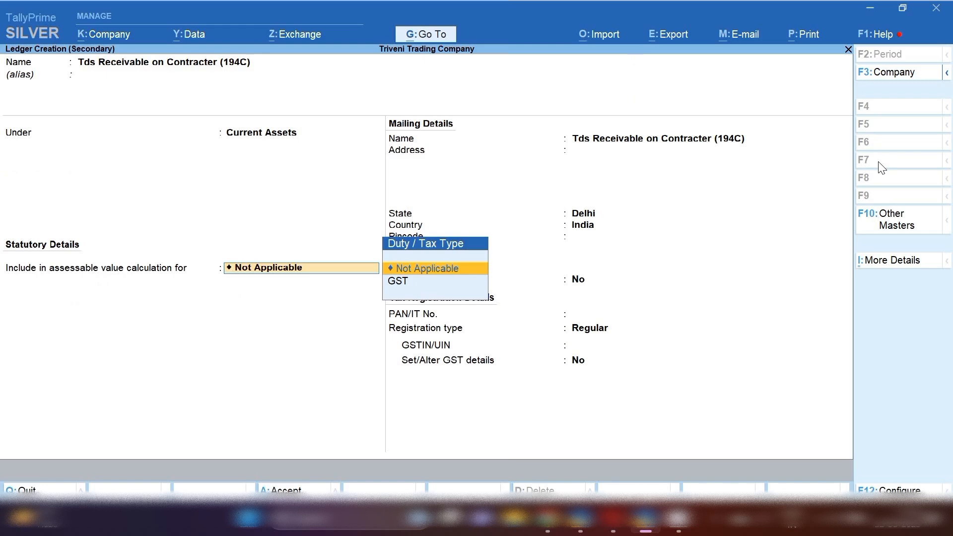
key("ctrl+a")
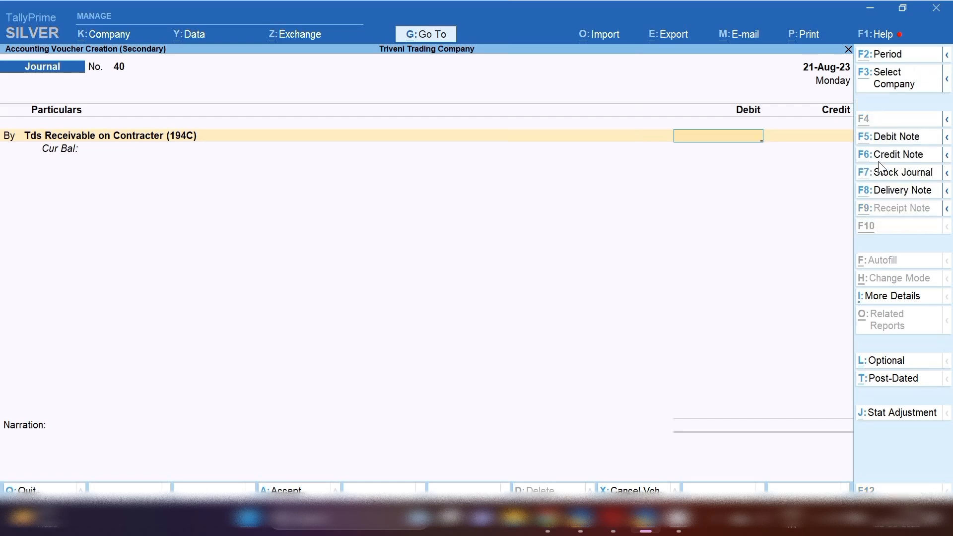
Debit 2,000 to the TDS ledger, calculated as 100000/100*2 in the calculator.
key("ctrl+n")
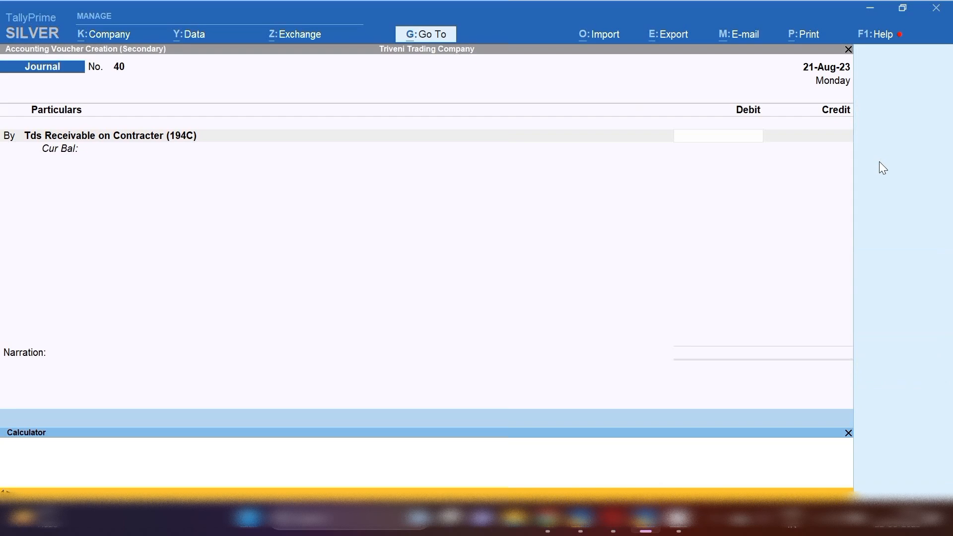
type("100000/100")
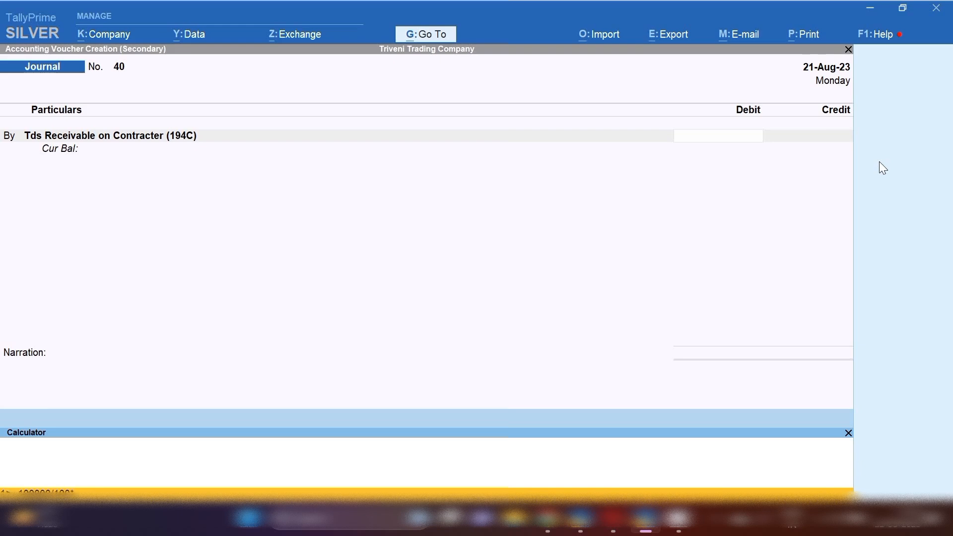
type("*2")
key("Return")
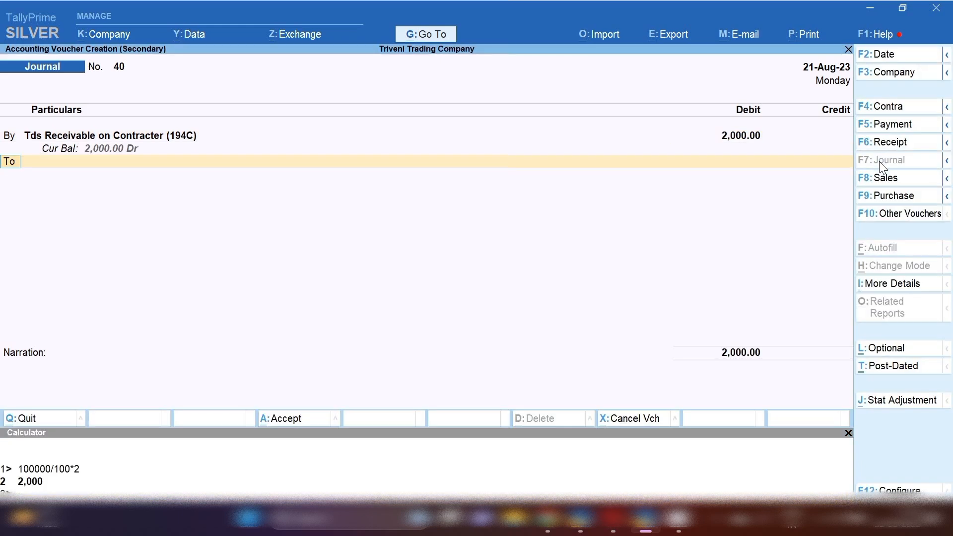
left_click(849, 433)
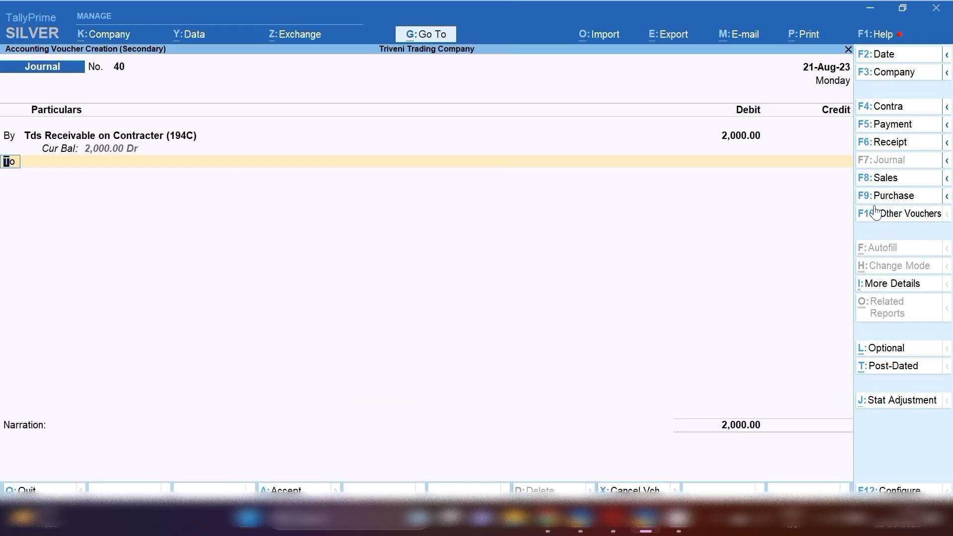
Credit Suman Education Hub 2,000 with narration 'tds received agsin' and save the journal.
key("Return")
type("Sun")
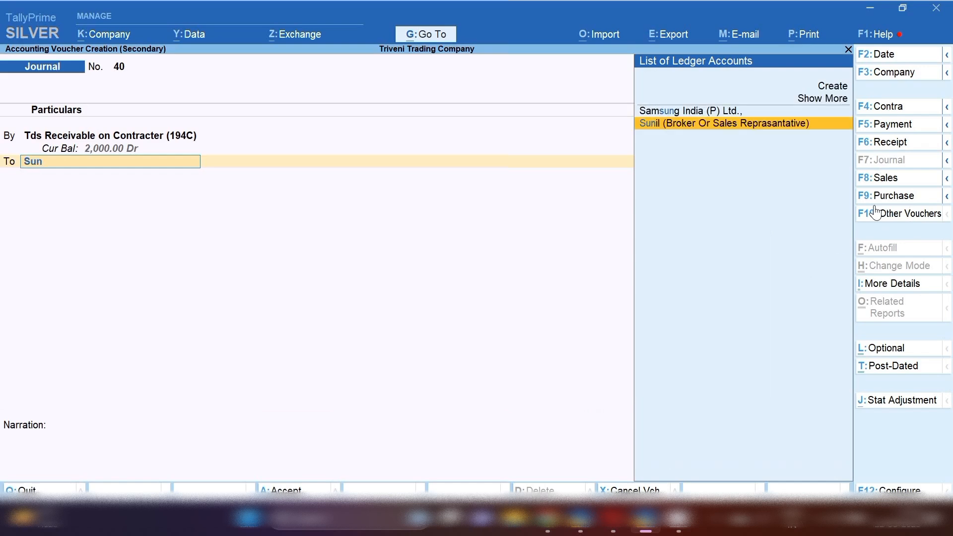
key("BackSpace")
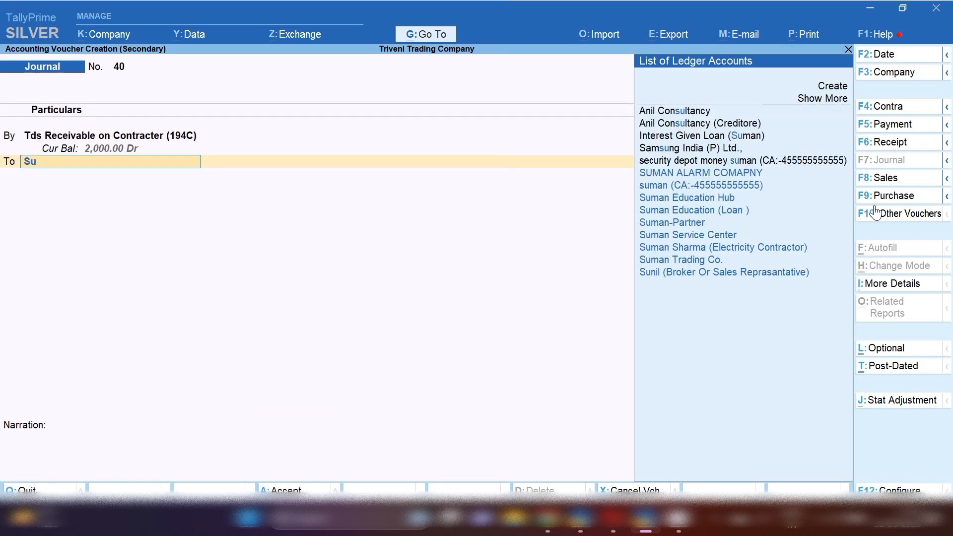
type("man")
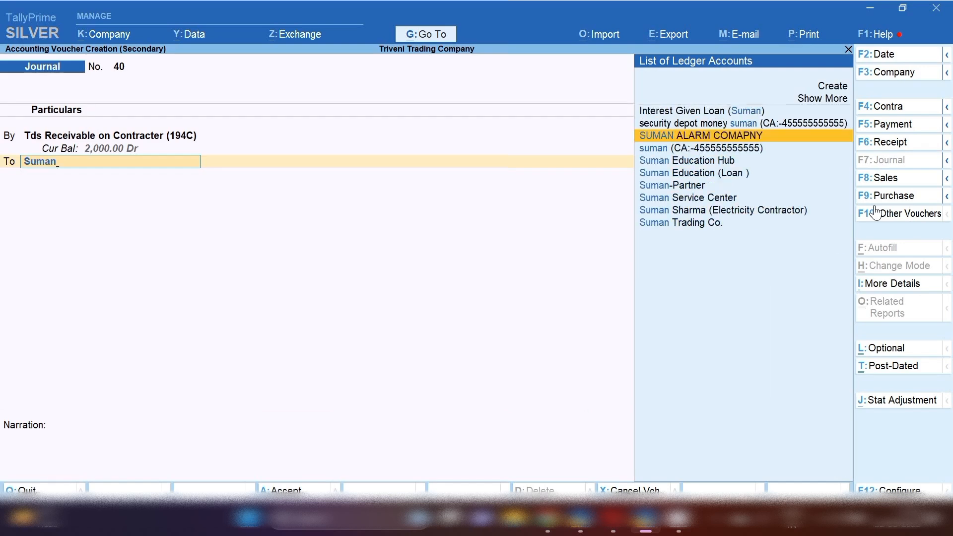
key("Down")
key("Down")
key("Return")
key("Return")
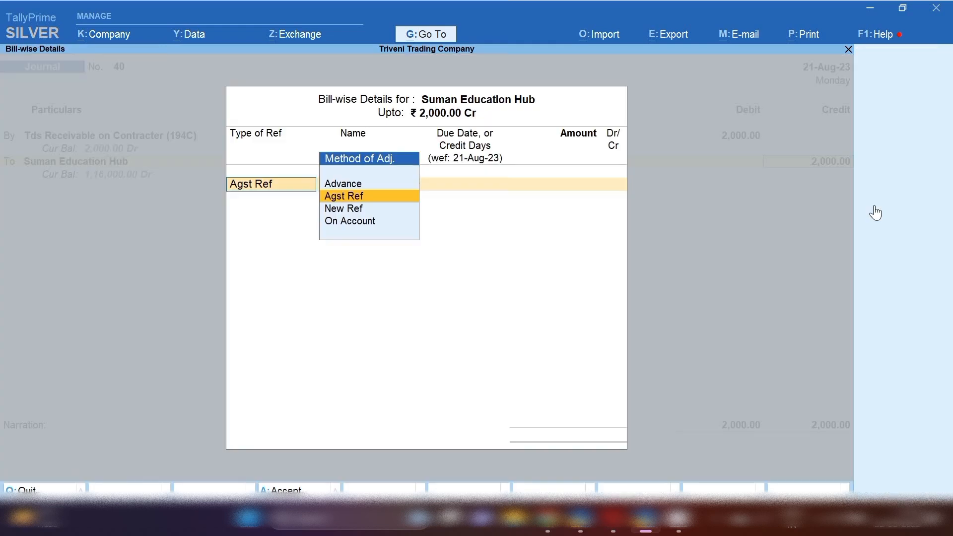
key("Return")
key("Return")
key("Return")
key("Return")
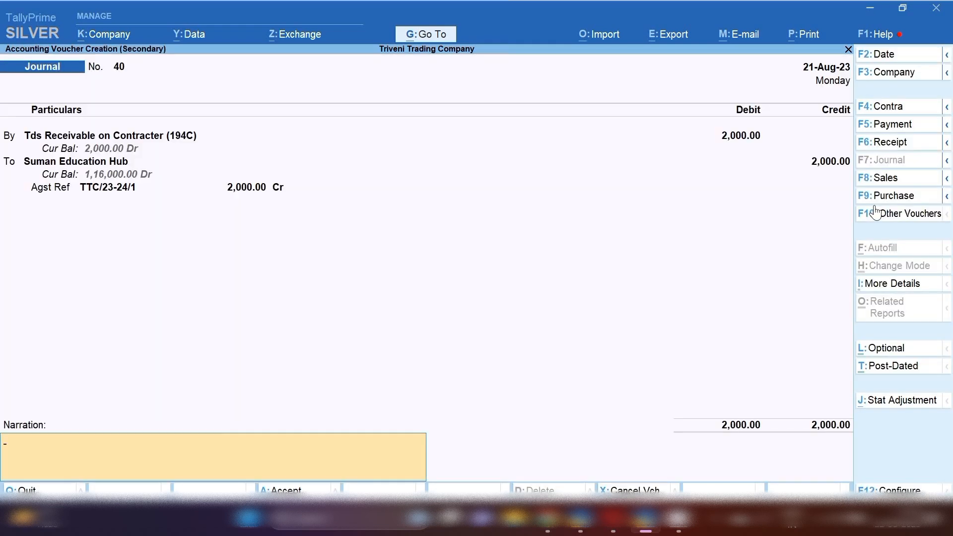
type("tds received ags")
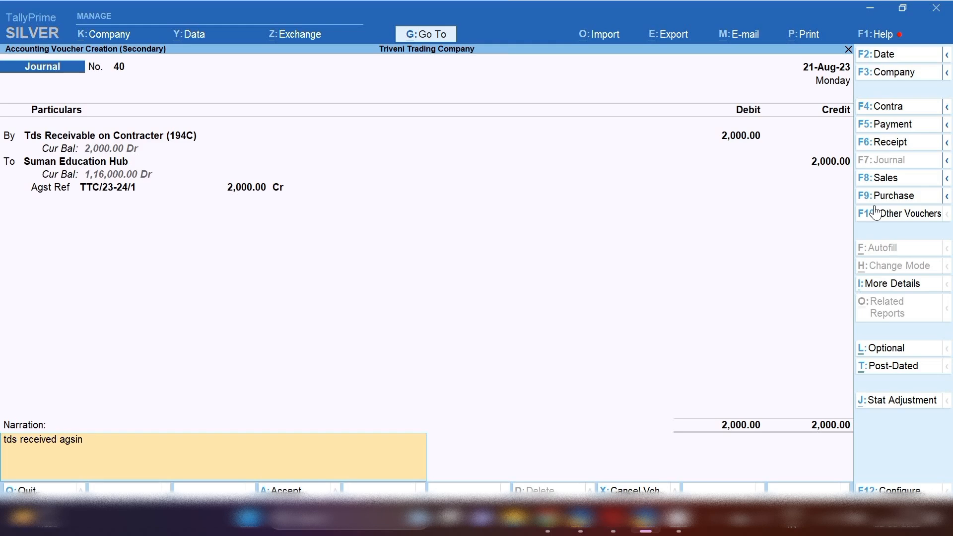
type("in")
key("Return")
key("Return")
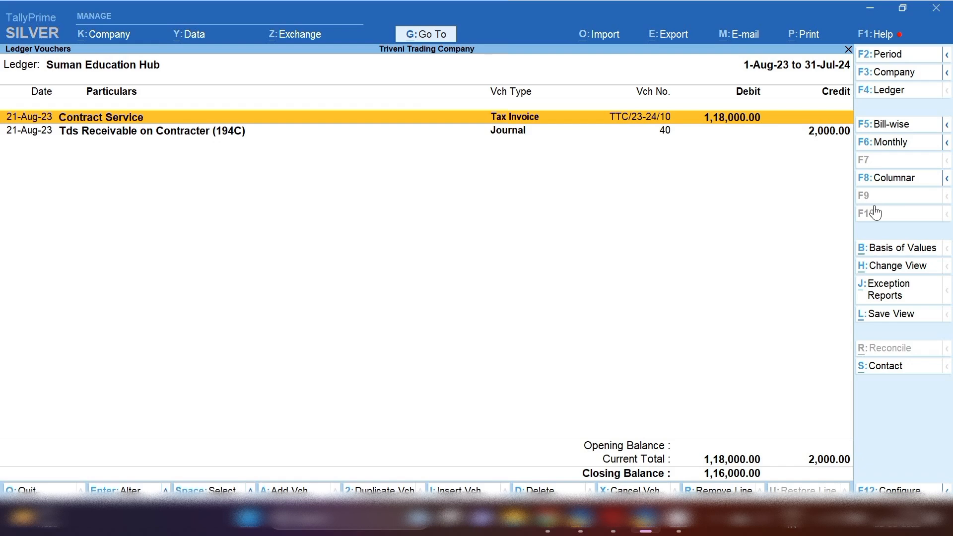
key("space")
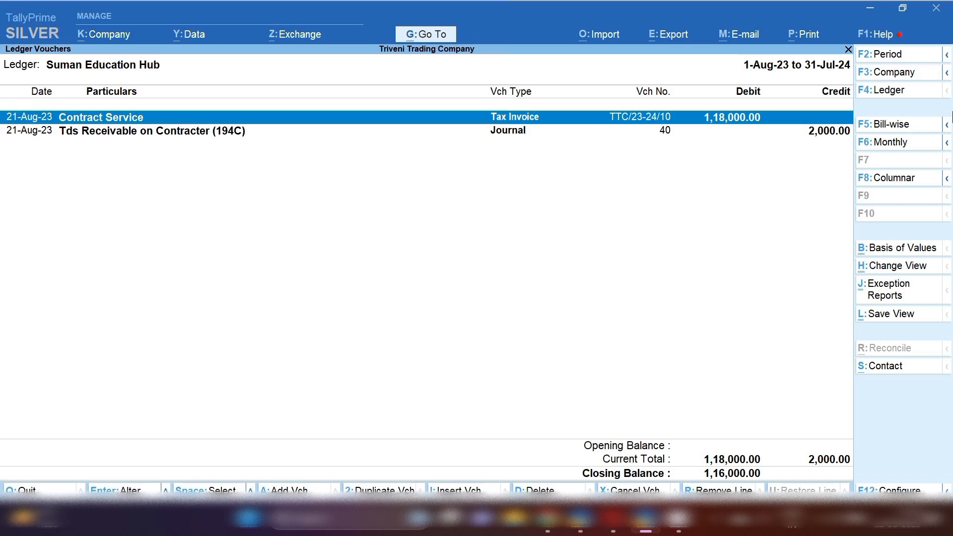
Start a 1-Sep Sales Tax Invoice with Suman Education Hub as the party.
key("Down")
key("ctrl+i")
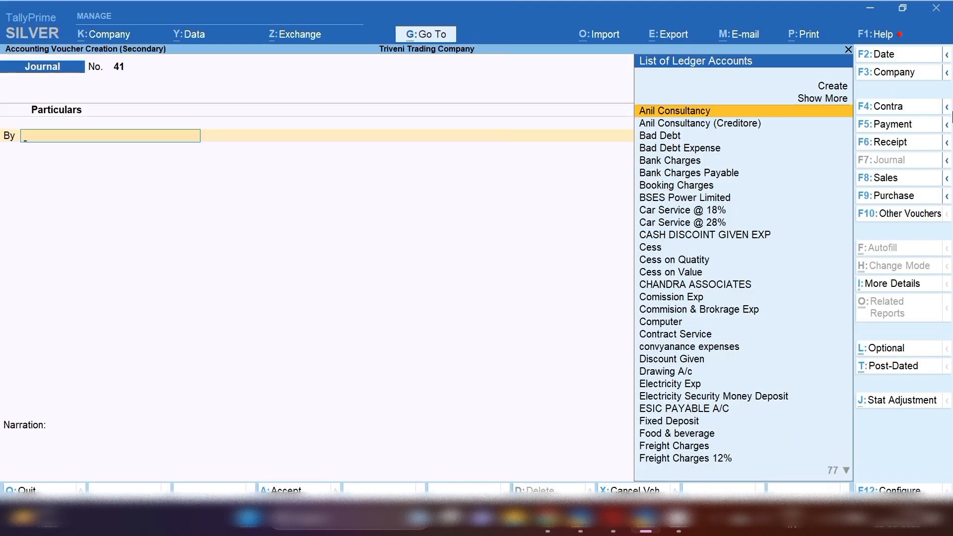
key("F2")
type("1")
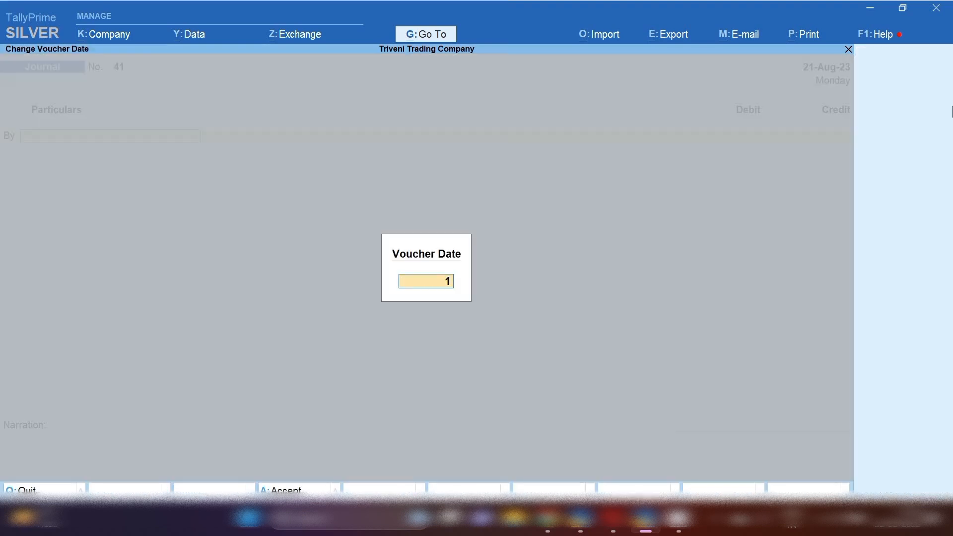
type(".9")
key("Return")
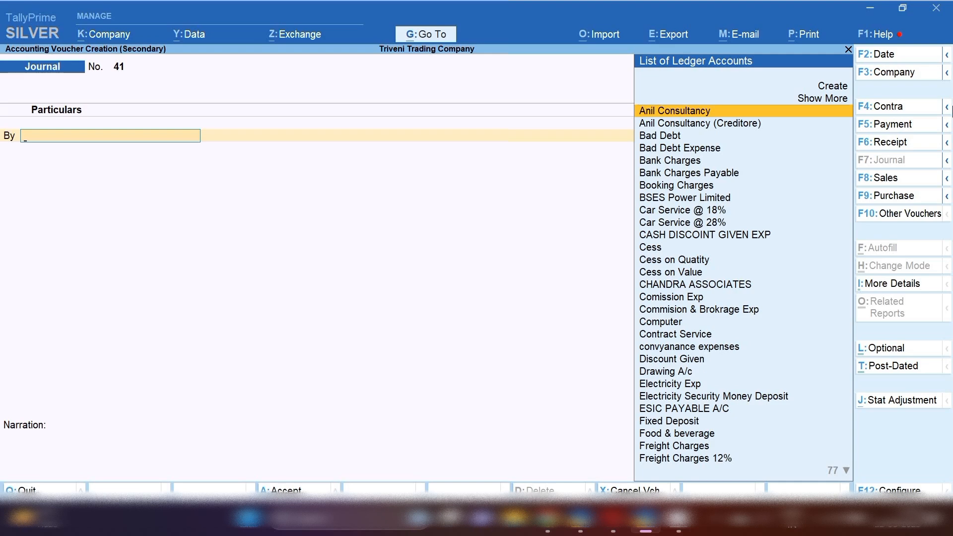
left_click(889, 178)
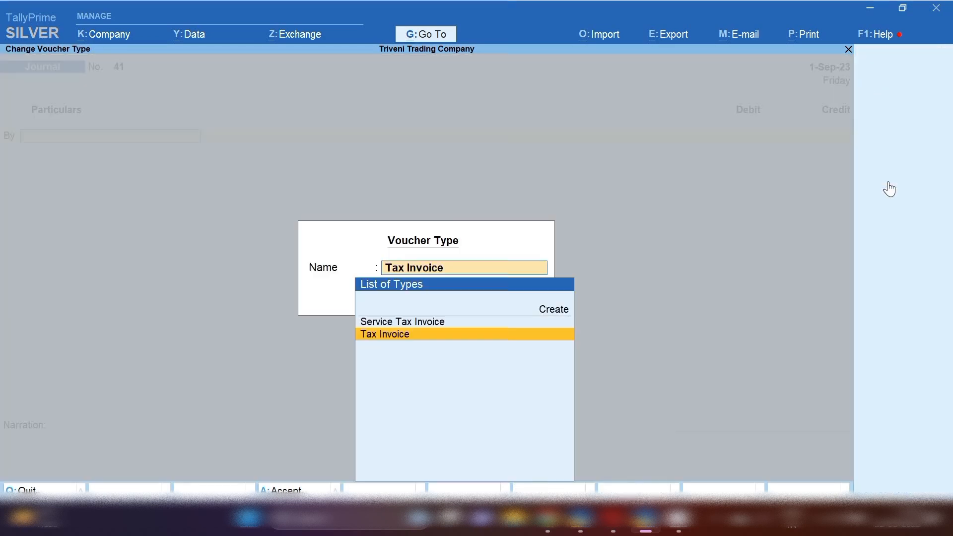
key("Return")
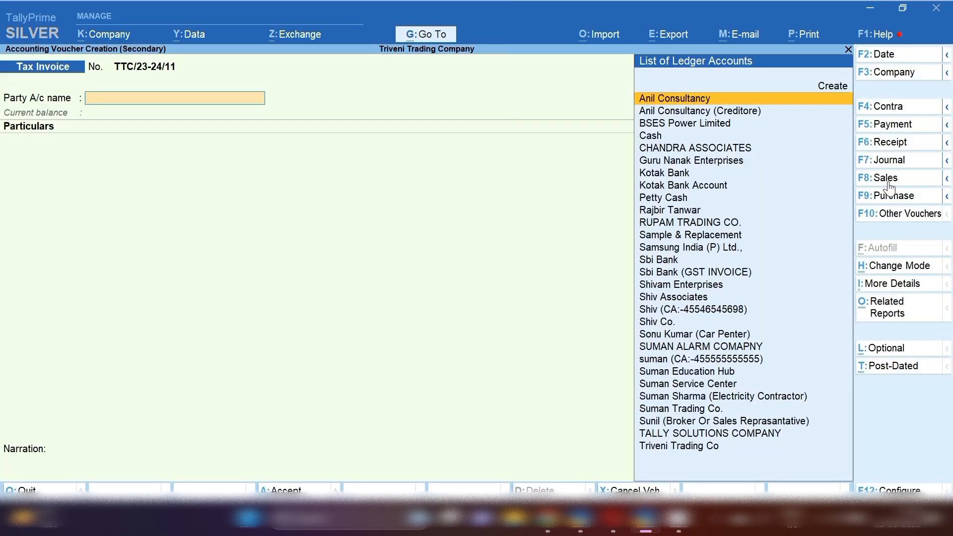
type("Sum")
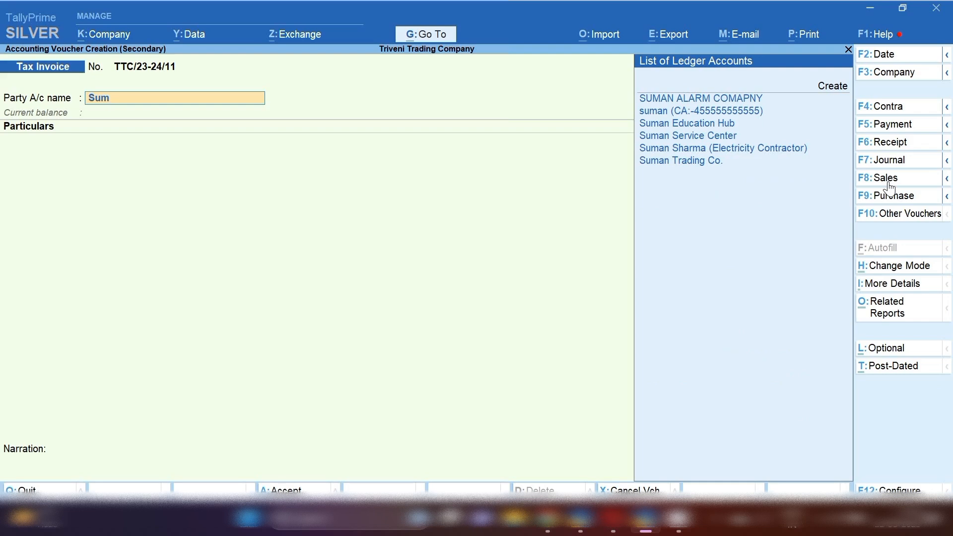
key("Down")
key("Down")
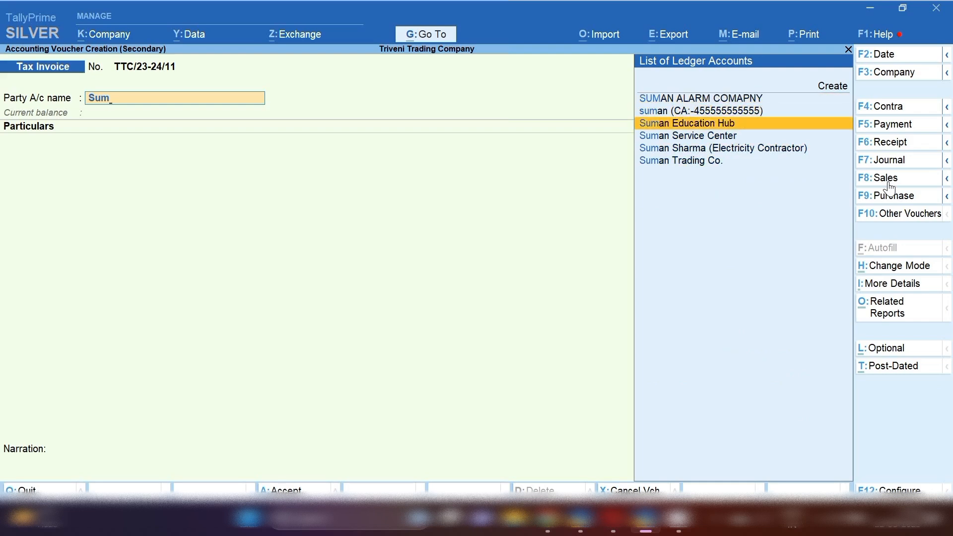
key("Return")
key("Return")
key("ctrl+a")
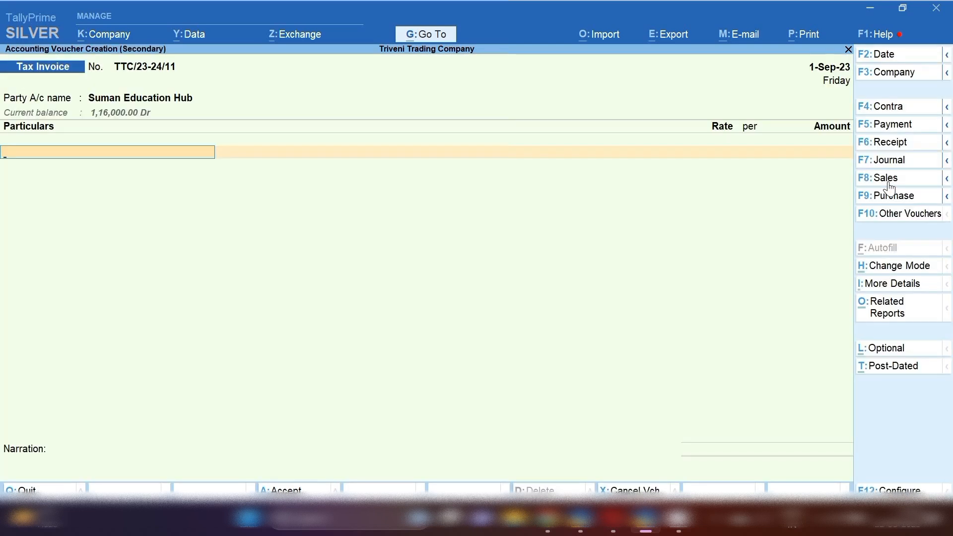
Post 50,000 to Tds Receivable on Contracter (194C) on the invoice.
type("Tds")
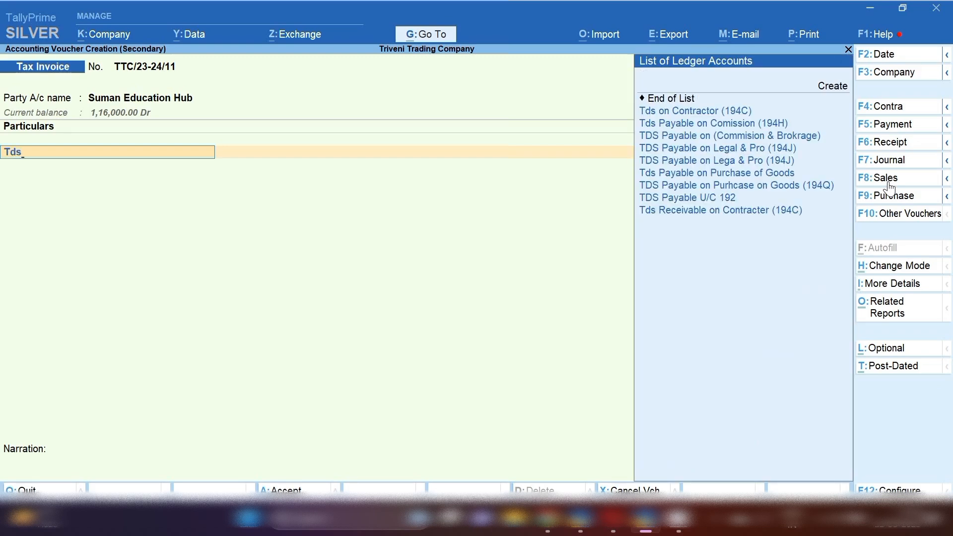
key("Down")
key("Down")
key("Down")
key("Down")
key("Down")
key("Down")
key("Down")
key("Down")
key("Return")
key("Return")
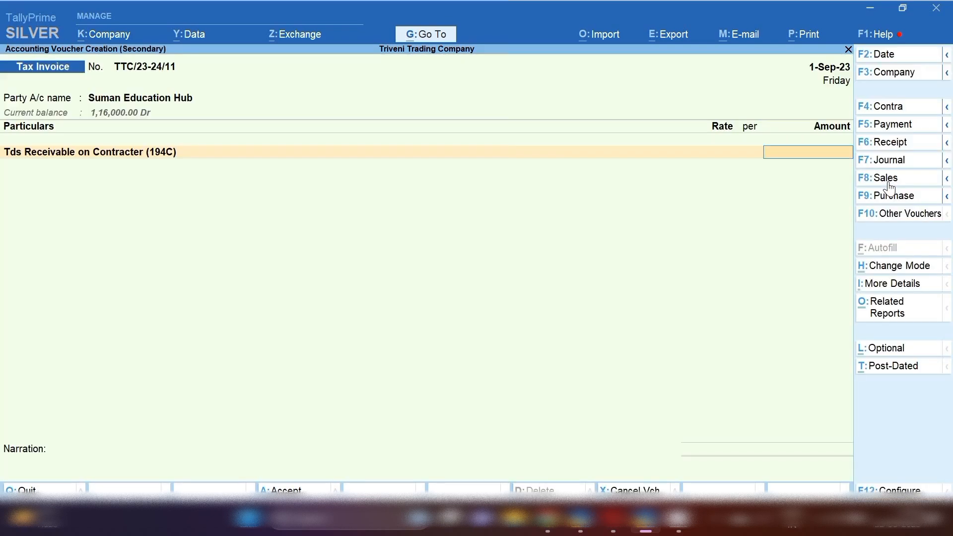
type("50,000")
key("Return")
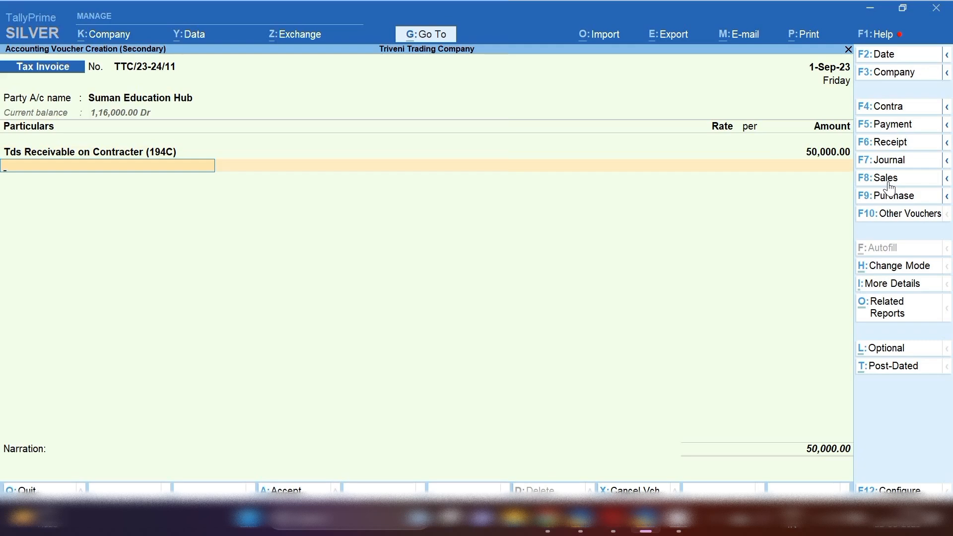
Try and remove the Cgst ledger lines, then save the tax invoice.
type("Cgs")
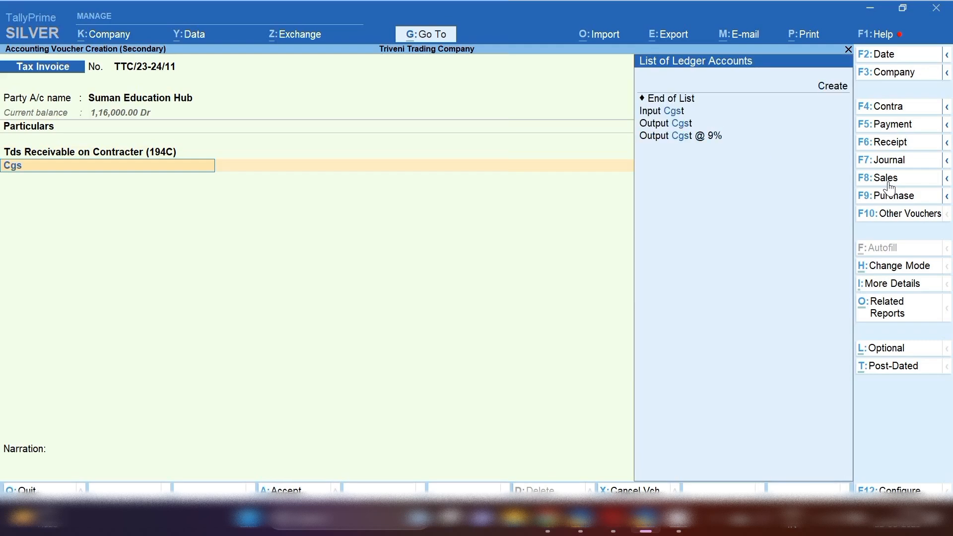
key("Return")
key("Return")
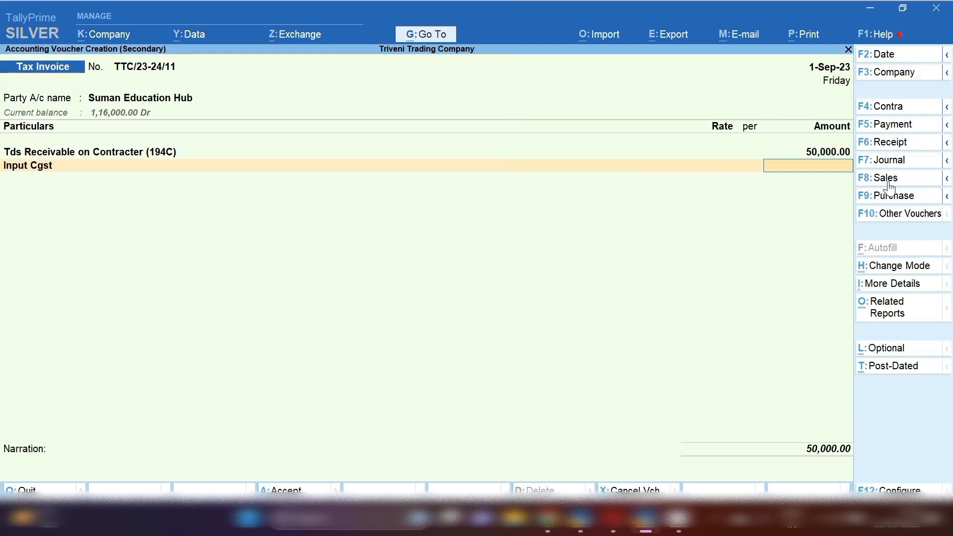
key("BackSpace")
type("Cgs")
key("Down")
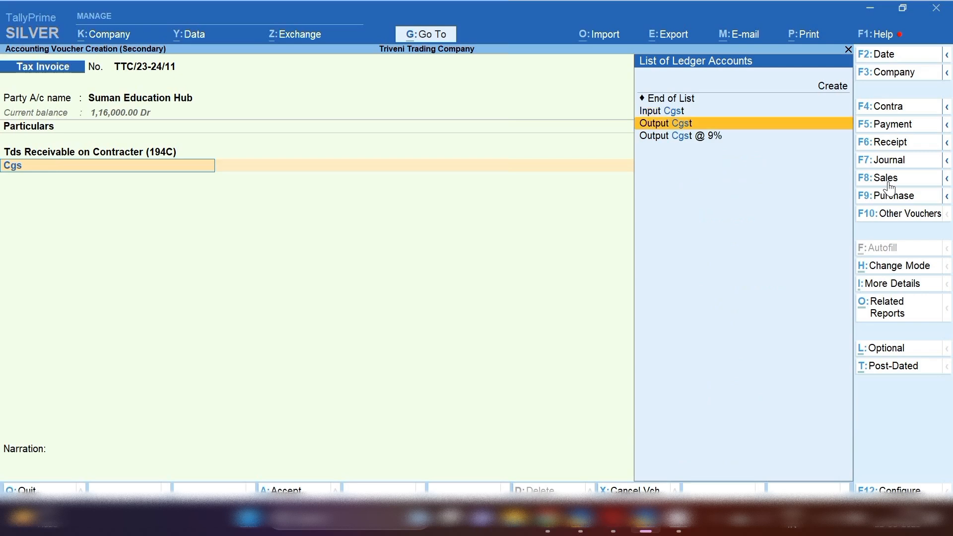
key("Return")
key("Return")
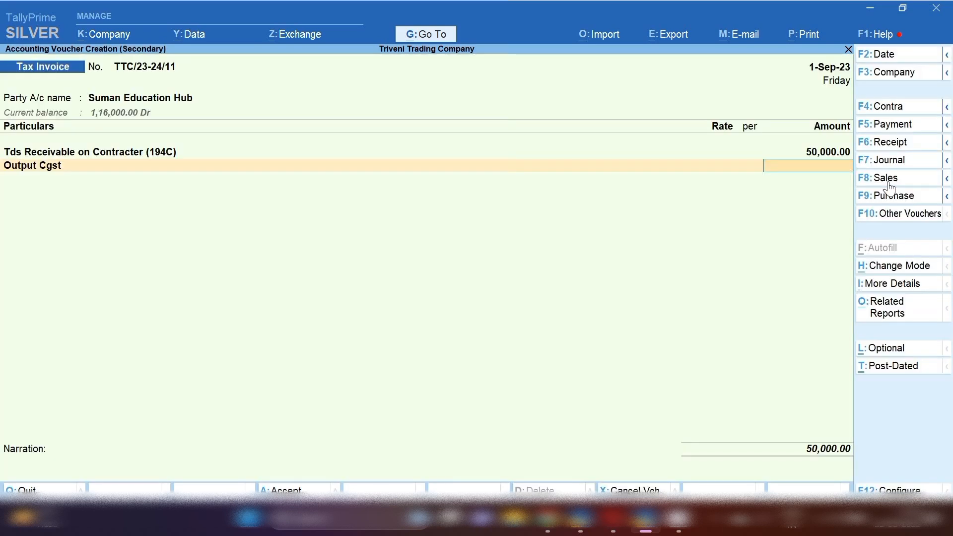
key("BackSpace")
key("BackSpace")
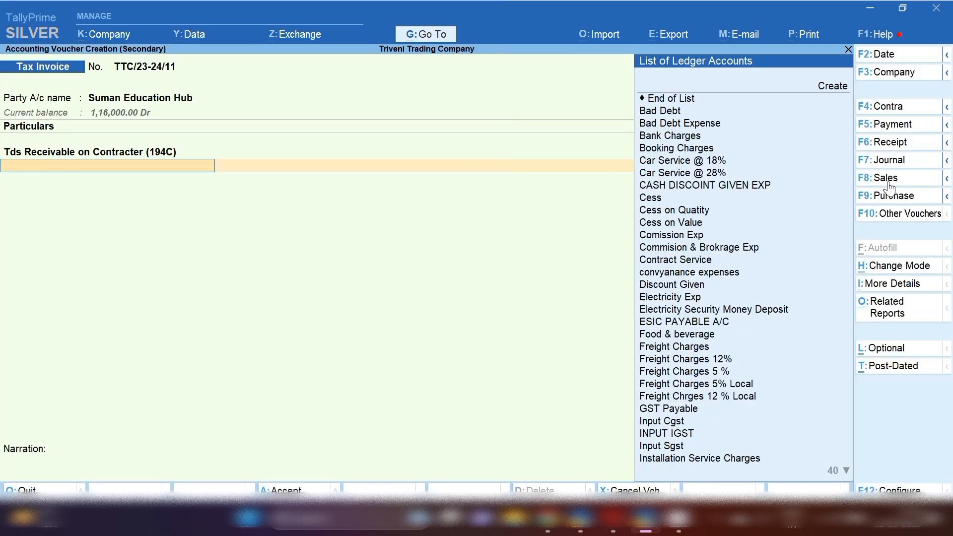
key("ctrl+a")
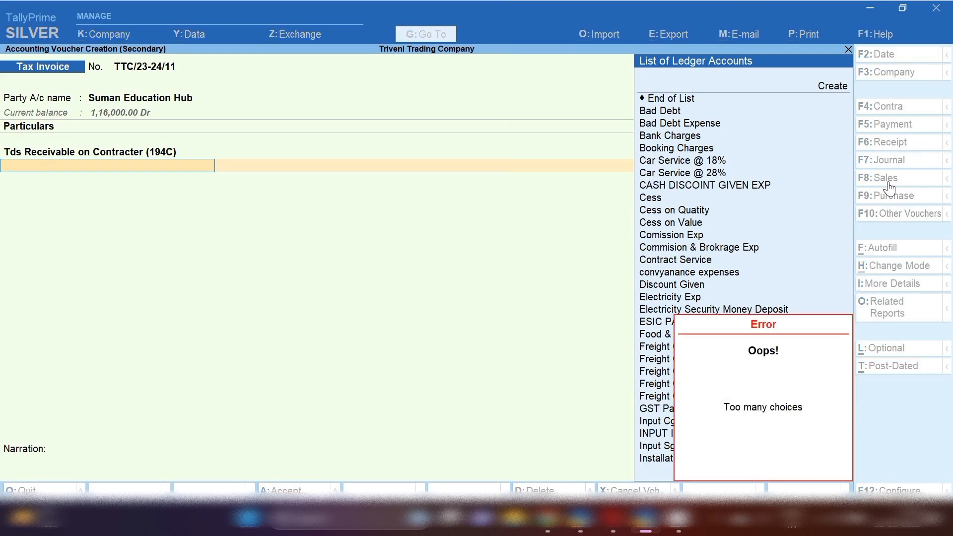
key("Return")
key("Return")
key("Down")
key("Down")
key("Down")
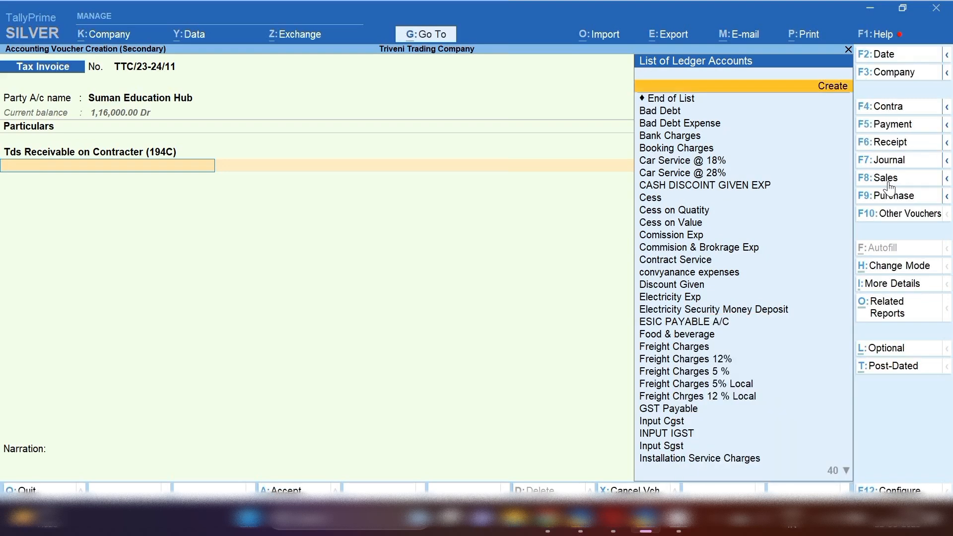
key("Return")
key("ctrl+a")
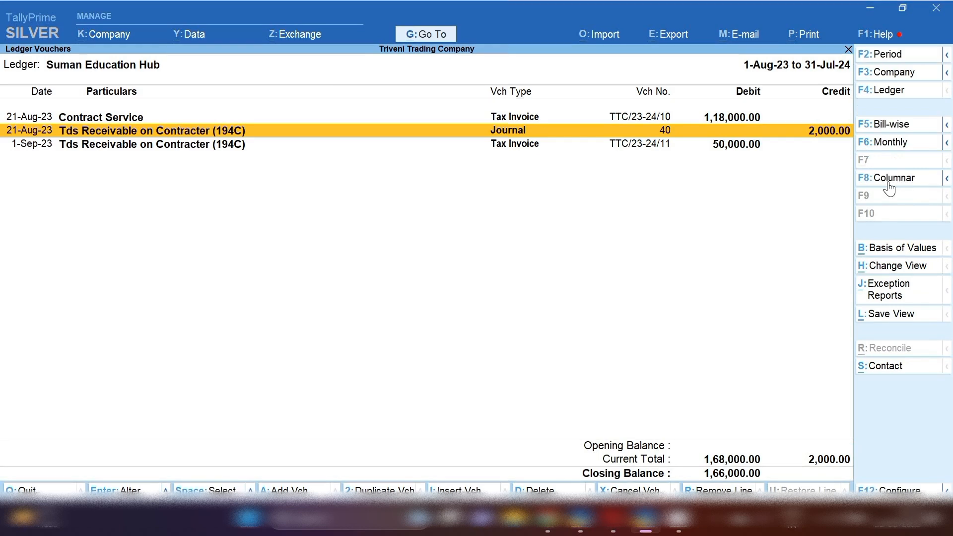
Start a 1-Sep journal debiting Tds Receivable on Contracter (194C).
key("Down")
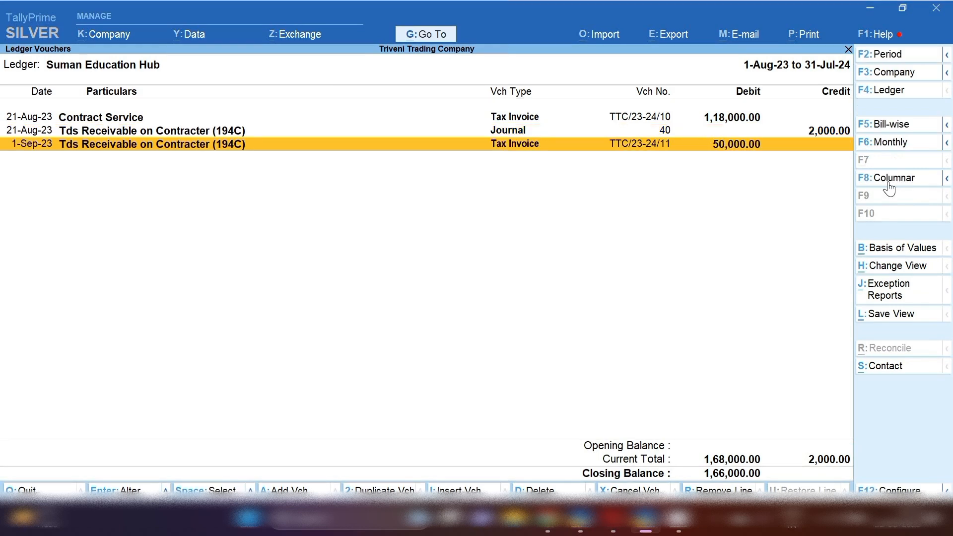
key("Up")
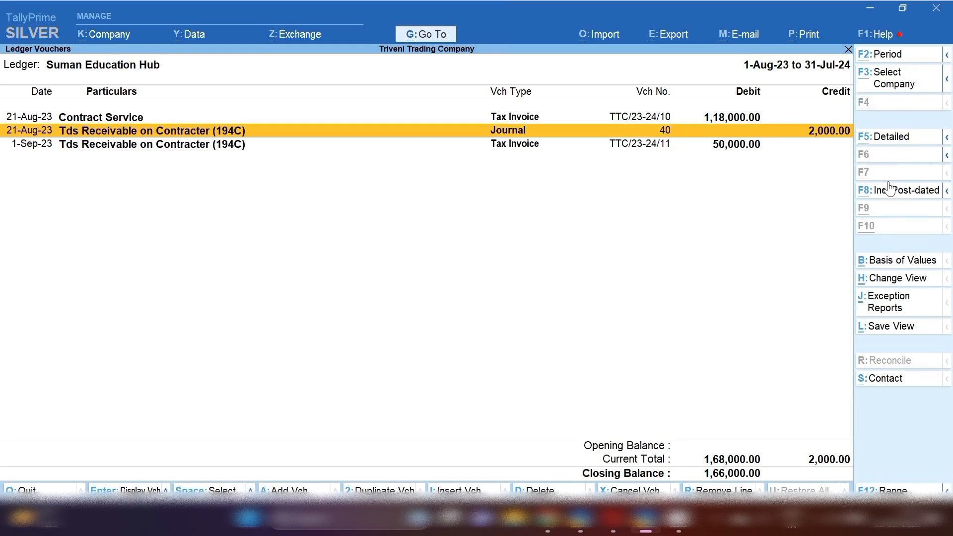
key("alt+i")
key("F2")
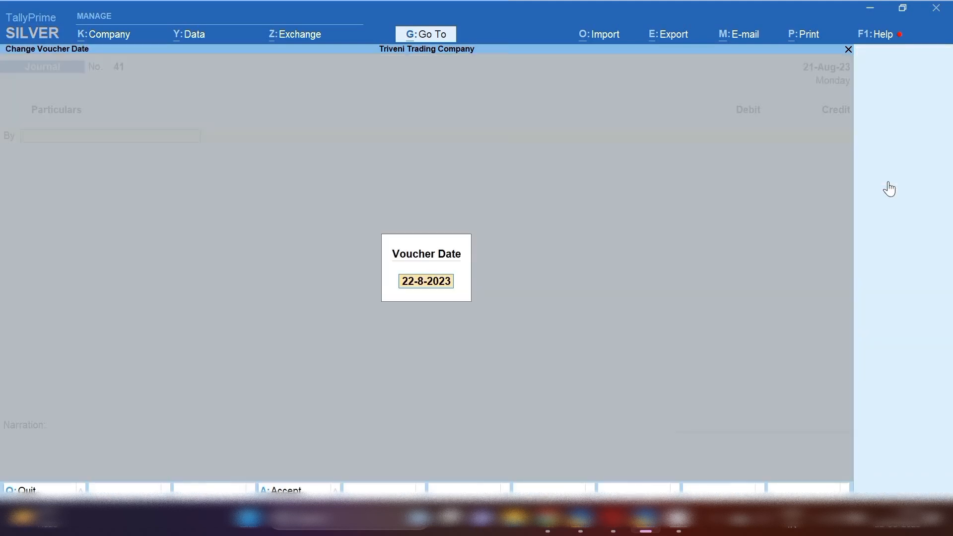
type("1.9")
key("Return")
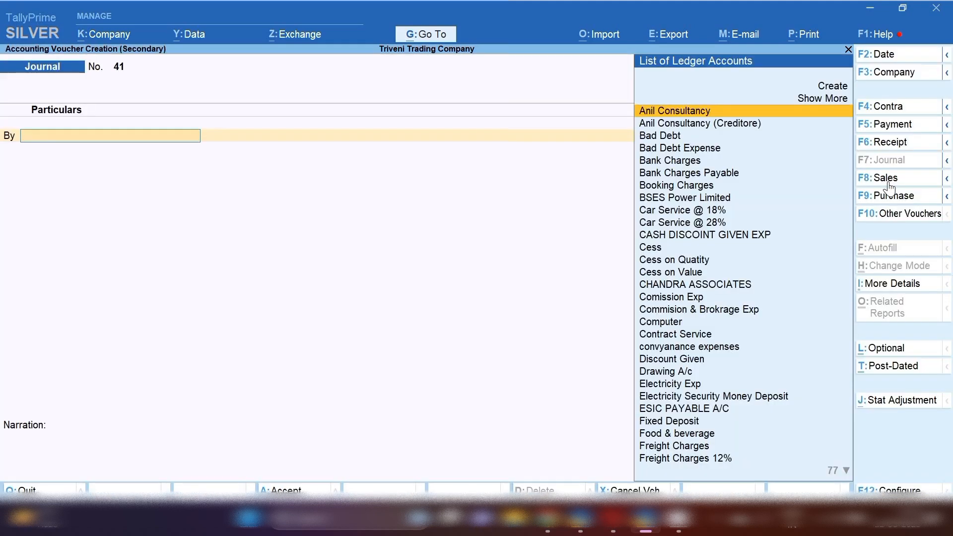
type("Tds")
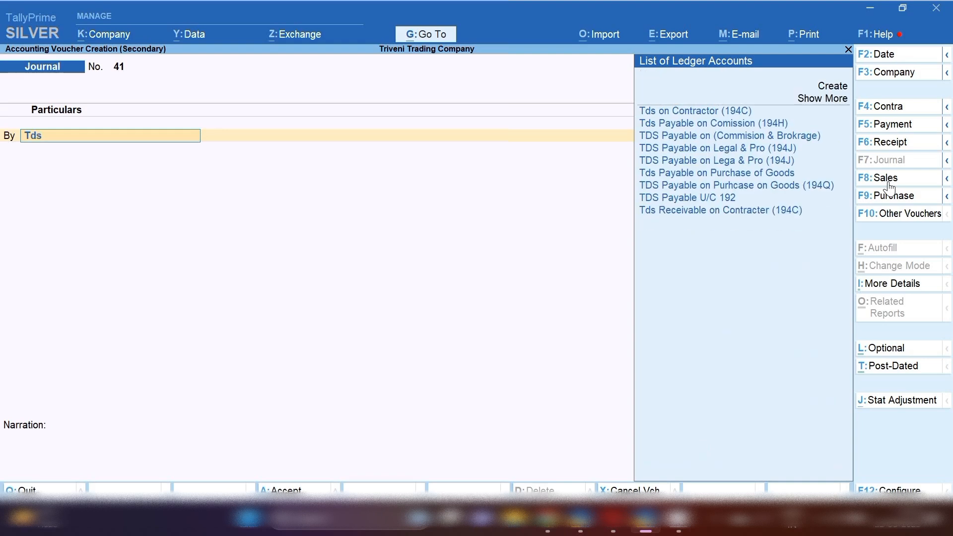
key("Down")
key("Down")
key("Down")
key("Down")
key("Down")
key("Down")
key("Down")
key("Down")
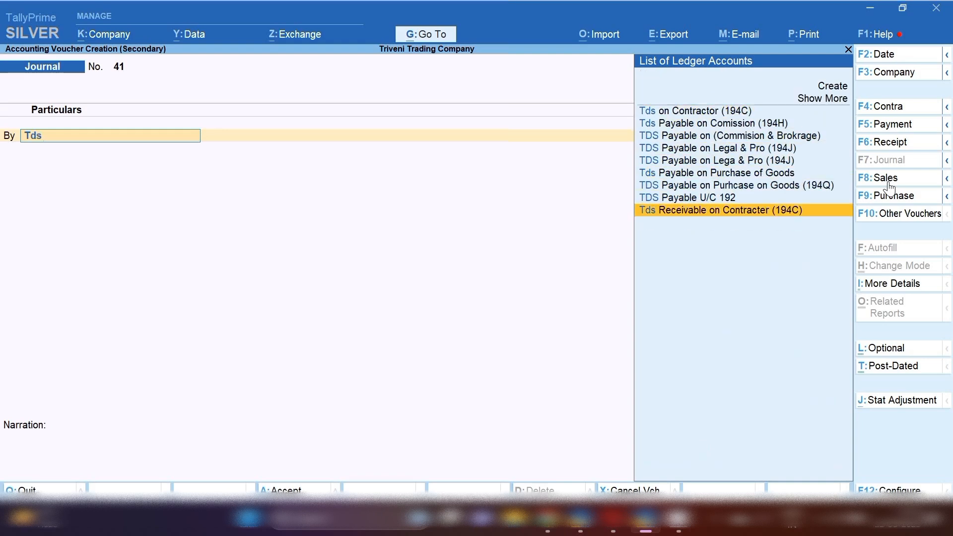
key("Return")
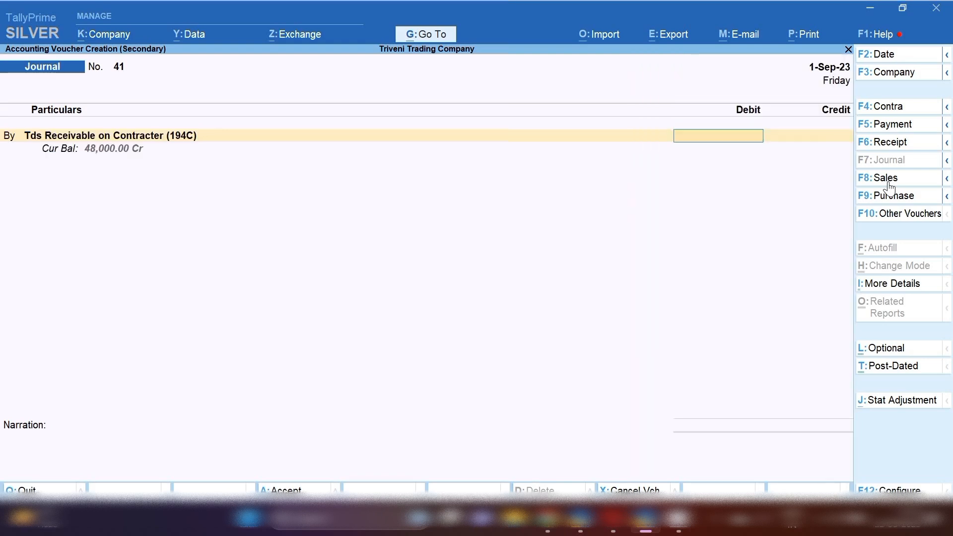
Credit Suman Education Hub 1,000 (50000/100*2) against bill TTC/23-24/11 and accept.
key("ctrl+n")
type("500")
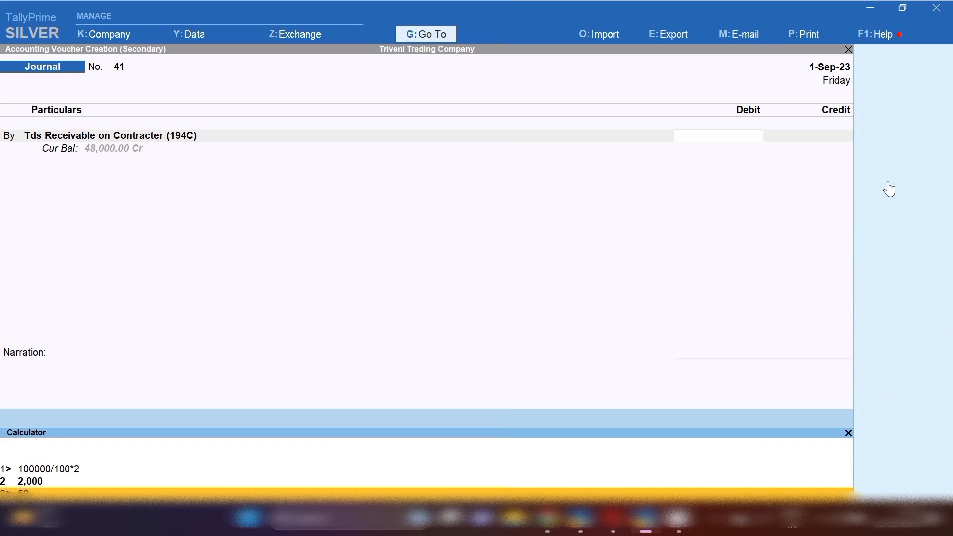
type("00/100*2")
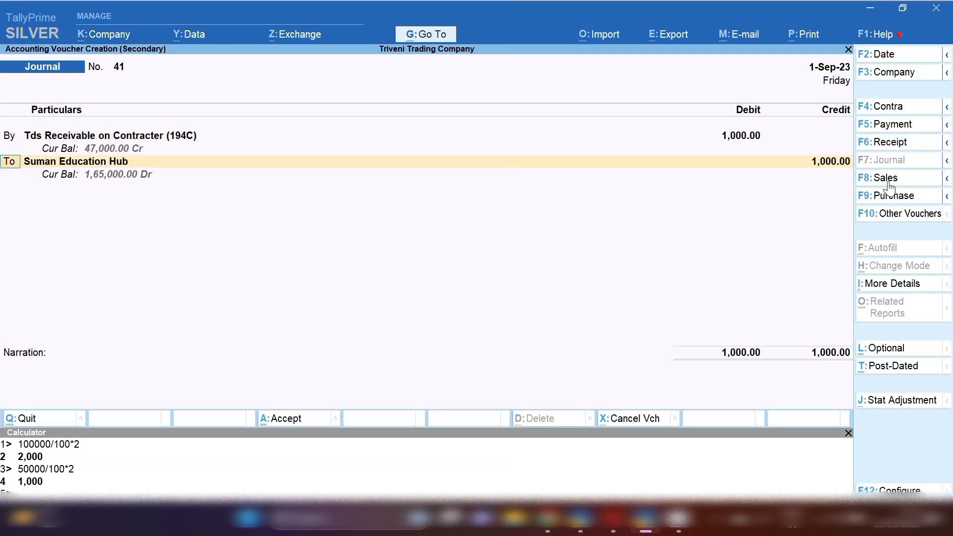
key("Return")
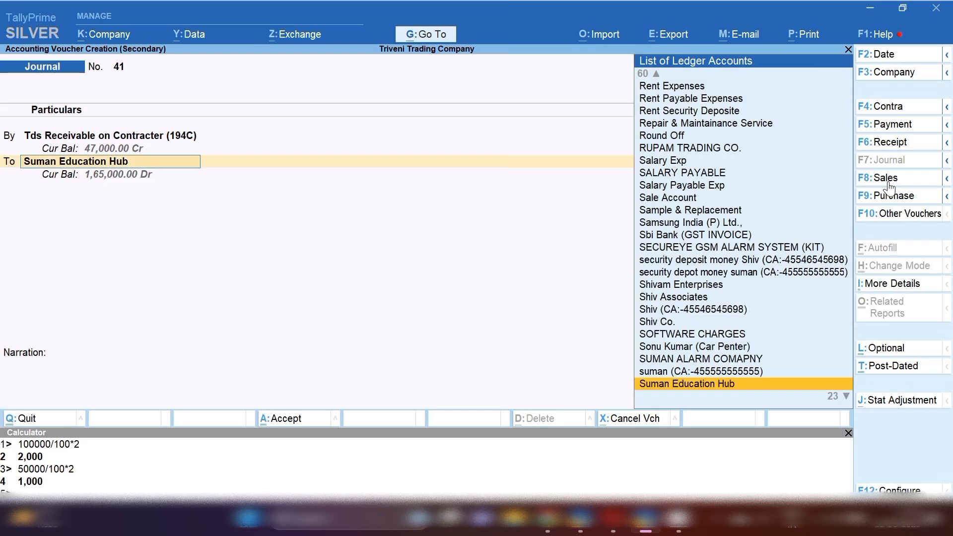
key("Return")
key("Return")
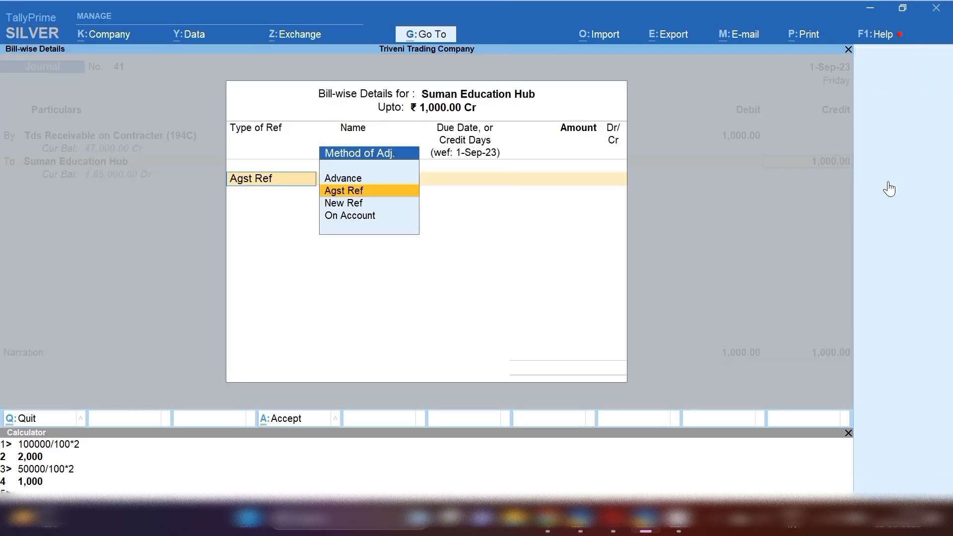
key("Return")
key("Down")
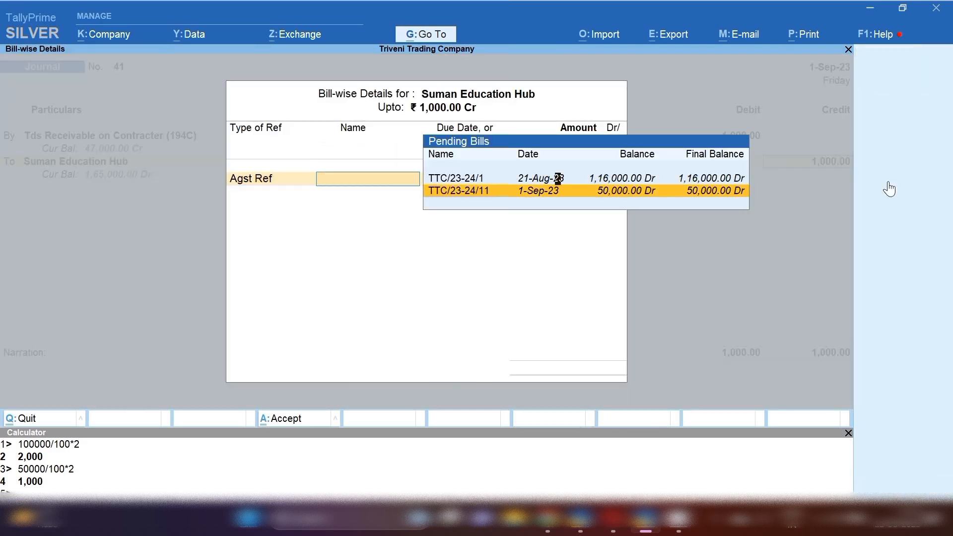
key("Return")
key("Return")
key("Return")
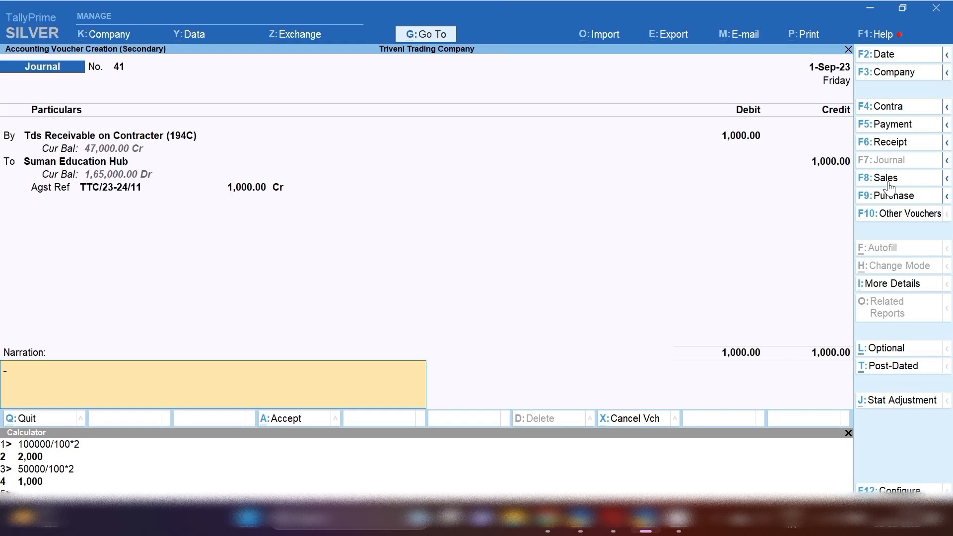
key("Return")
key("Return")
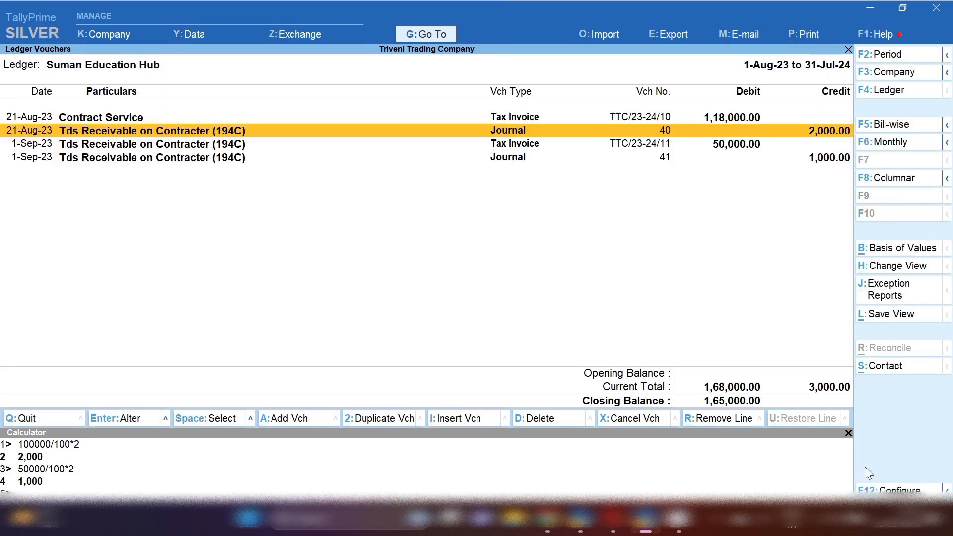
left_click(849, 435)
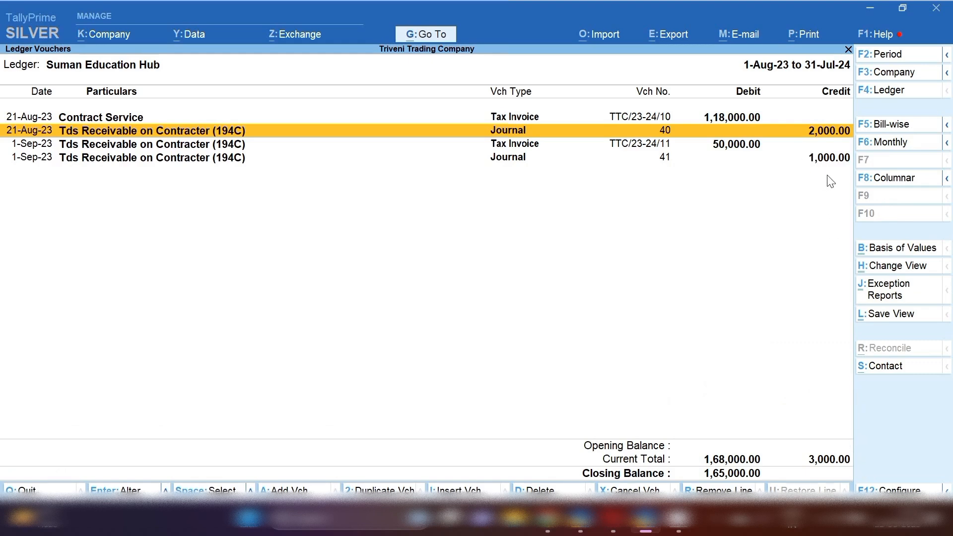
key("Down")
key("Down")
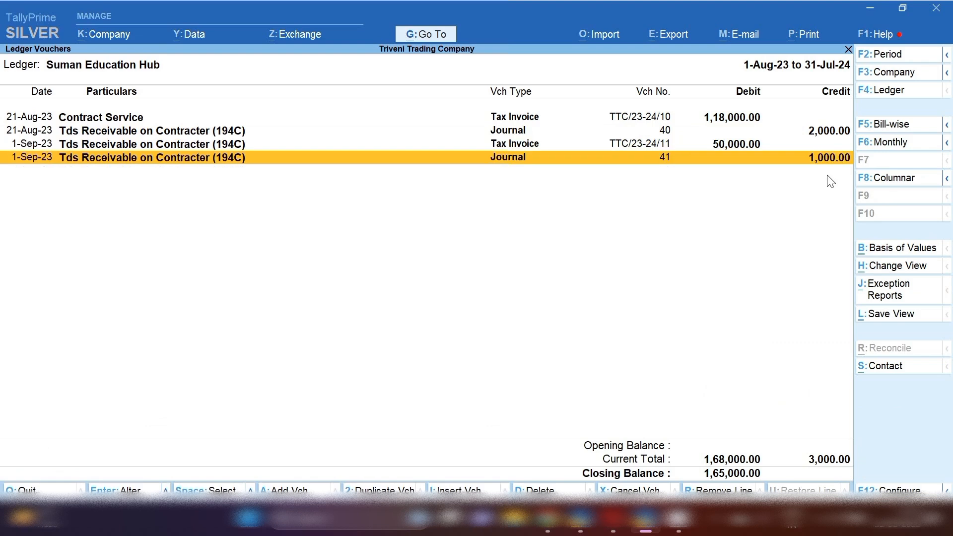
Receive 1,65,000 from Suman Education Hub into Sbi Bank against bills TTC/23-24/1 and TTC/23-24/11.
key("alt+a")
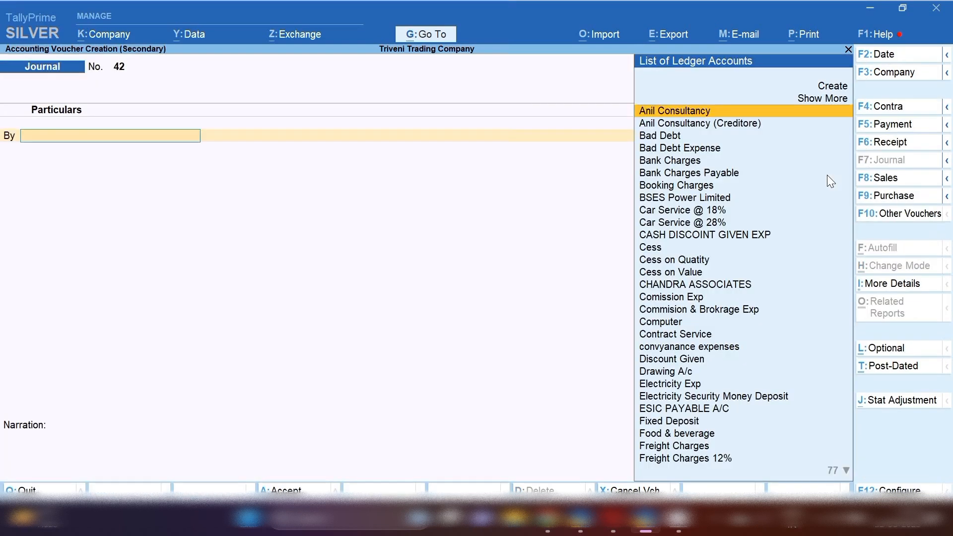
left_click(914, 150)
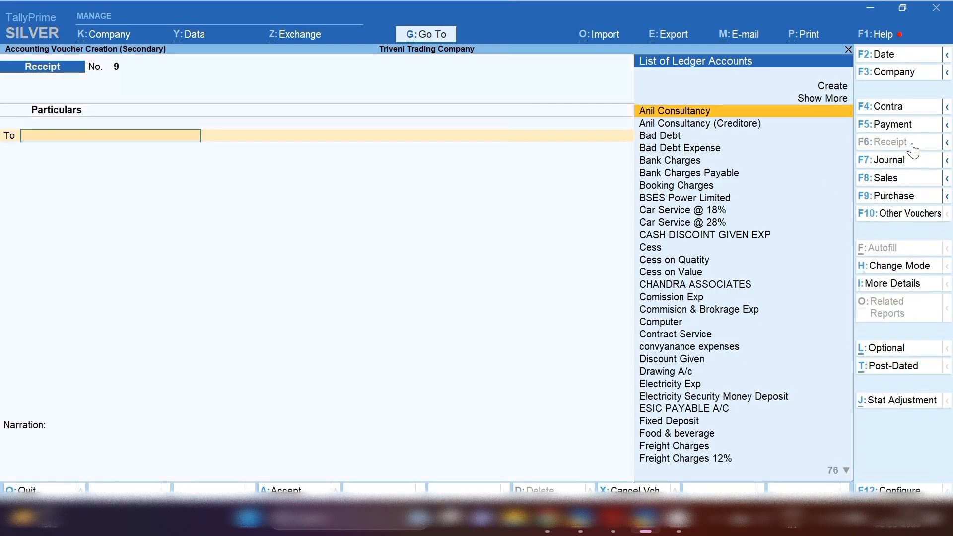
type("Sum")
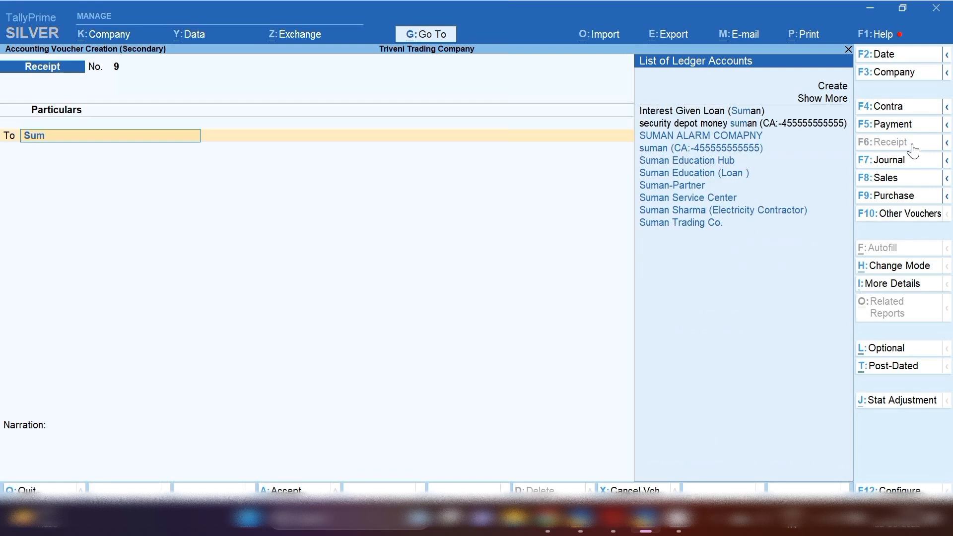
key("Down")
key("Down")
key("Down")
key("Down")
key("Return")
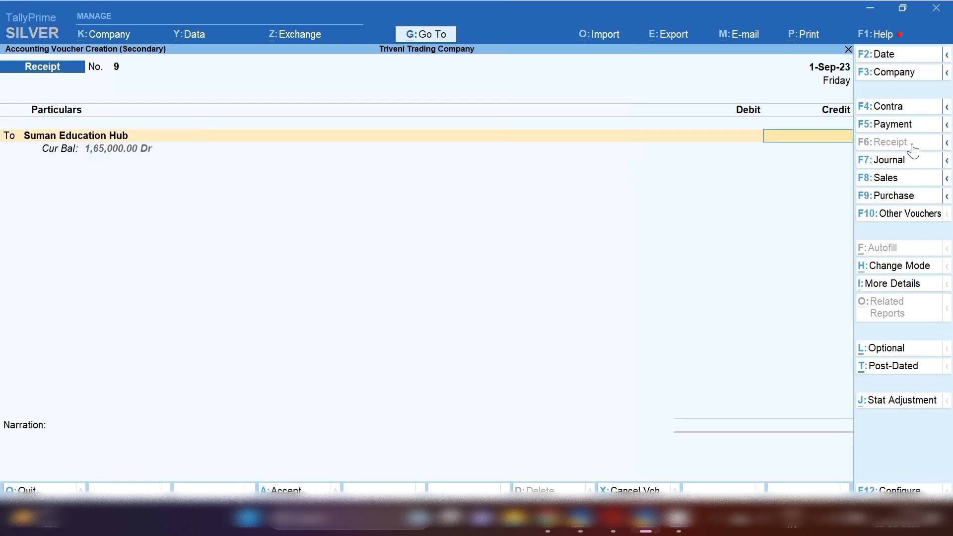
type("165000")
key("Return")
key("Return")
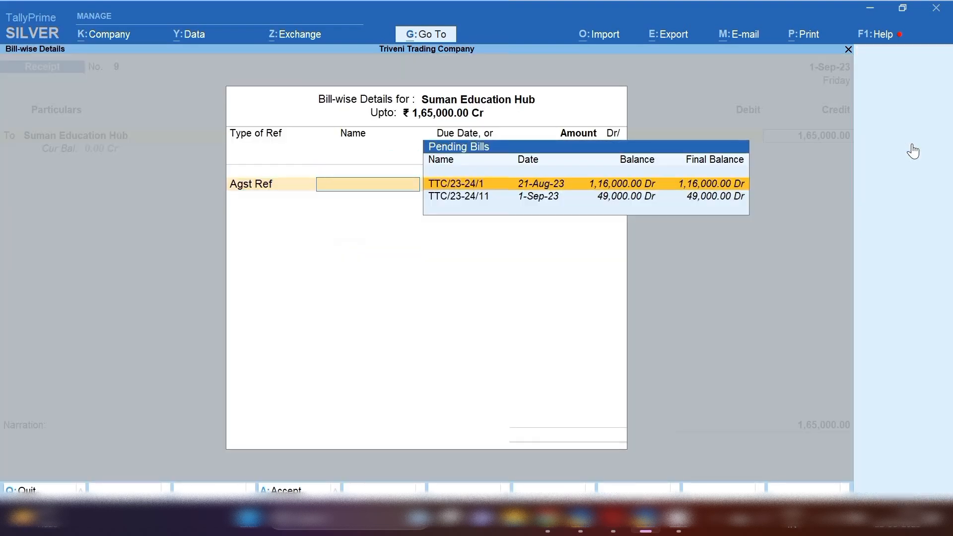
key("Return")
key("Return")
key("Return")
key("Return")
key("Return")
key("Return")
key("Return")
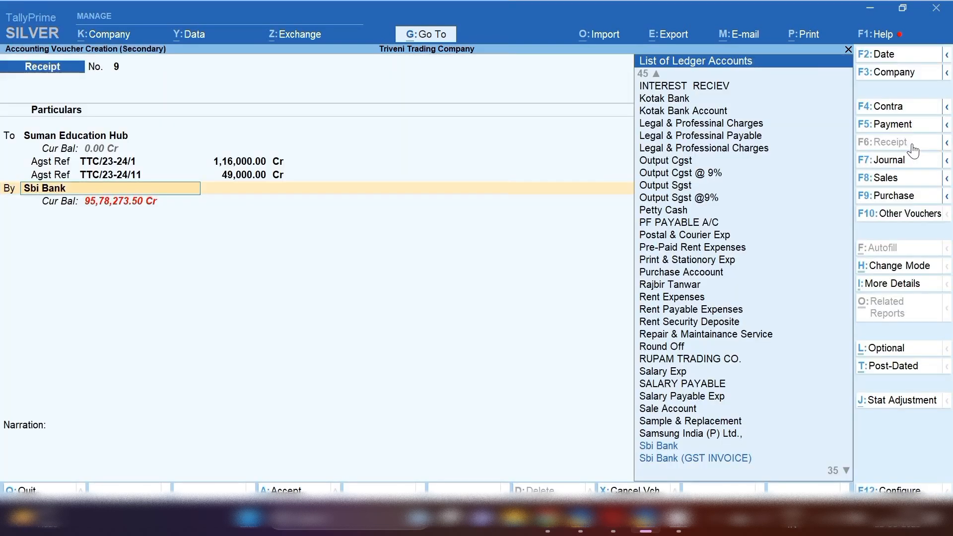
key("Return")
key("Return")
key("Return")
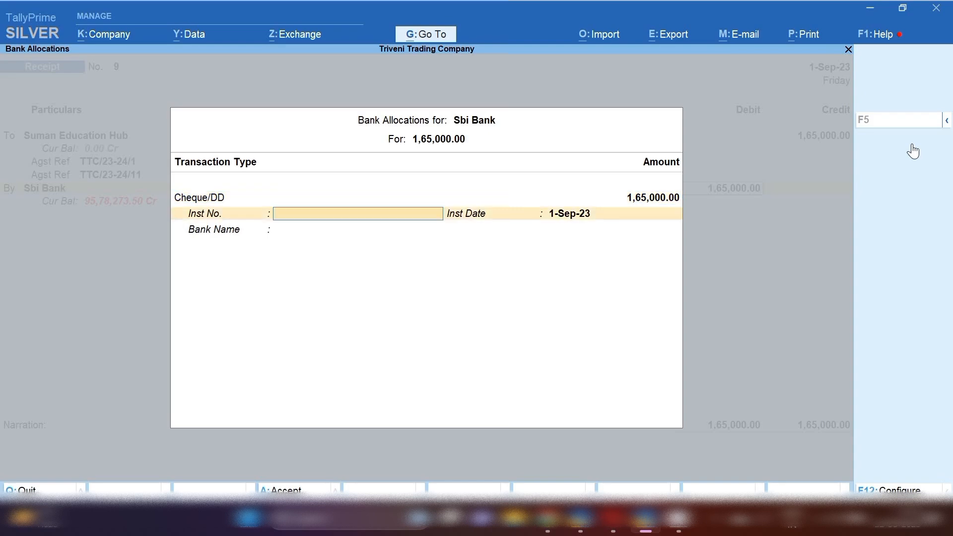
key("Return")
key("Return")
key("Return")
key("Return")
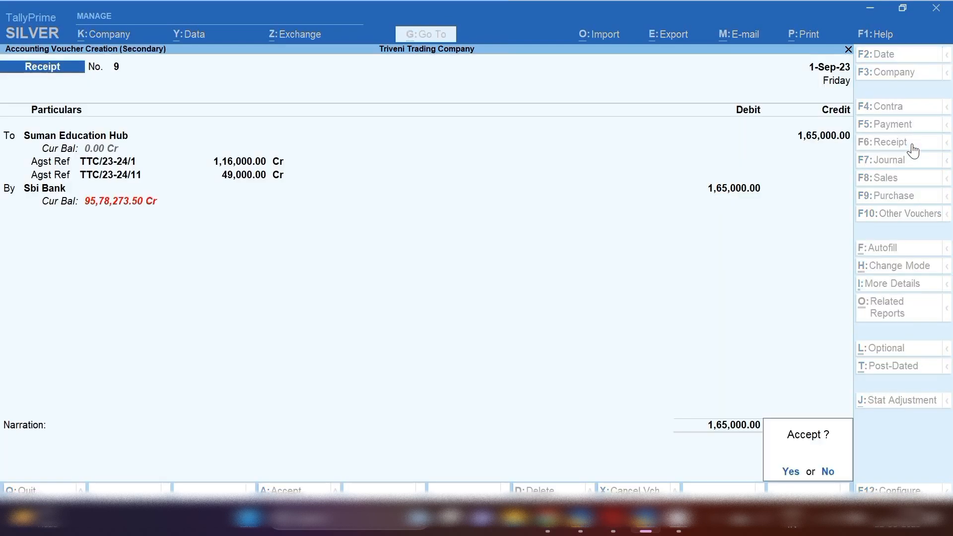
key("Return")
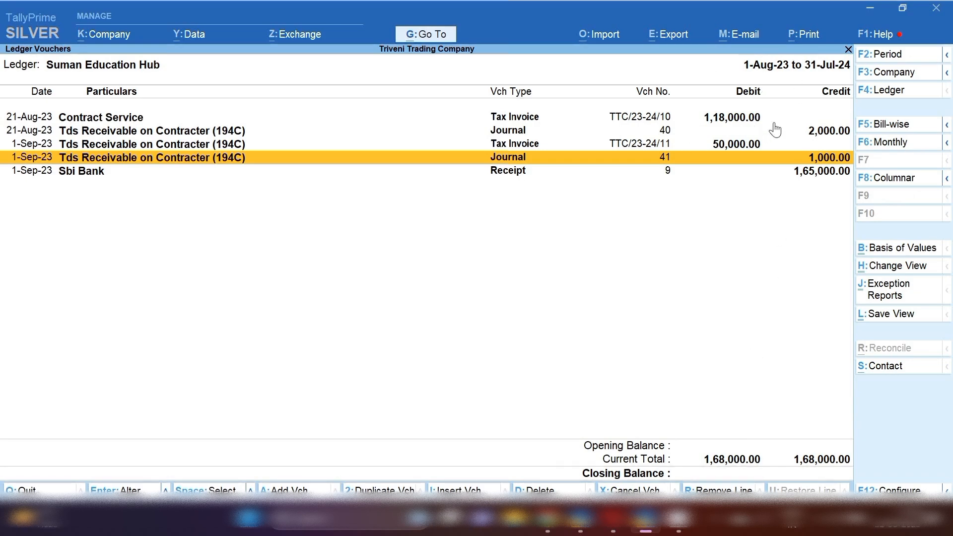
Review Suman Education Hub's ledger and select the new Sbi Bank receipt entry.
key("Up")
key("Up")
key("Up")
key("Down")
key("Down")
key("Down")
left_click(819, 173)
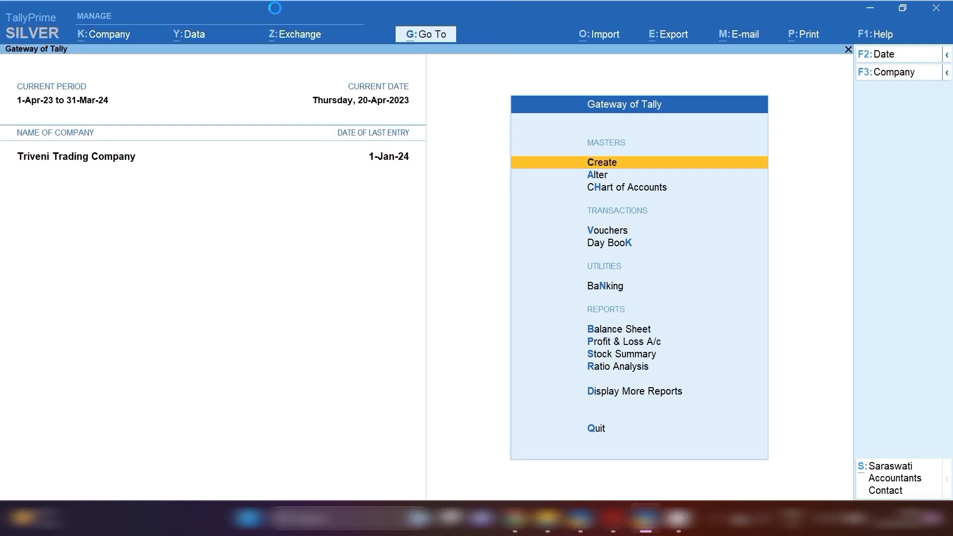
Open the Rent Expenses ledger in Alter > Ledger, step through its fields, and exit unchanged.
key("Down")
key("Return")
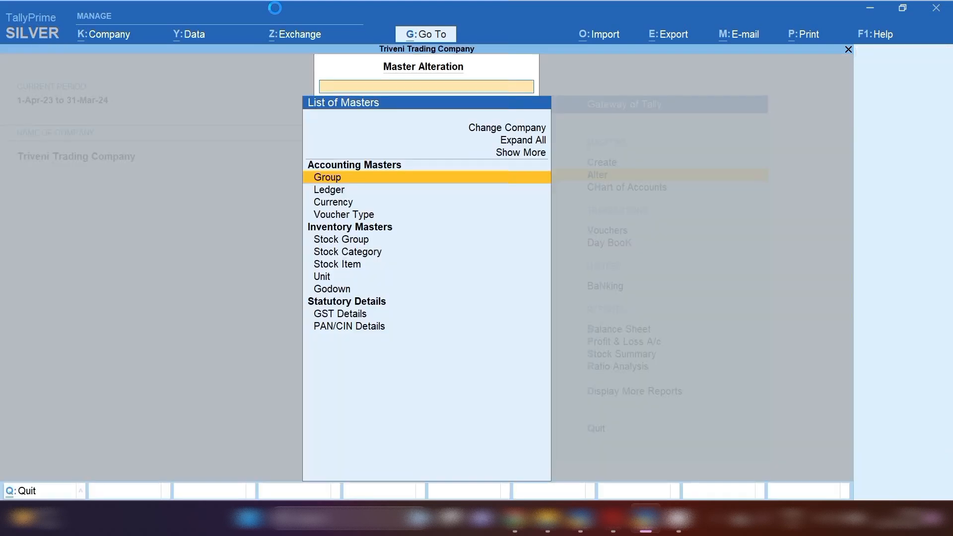
key("Down")
key("Return")
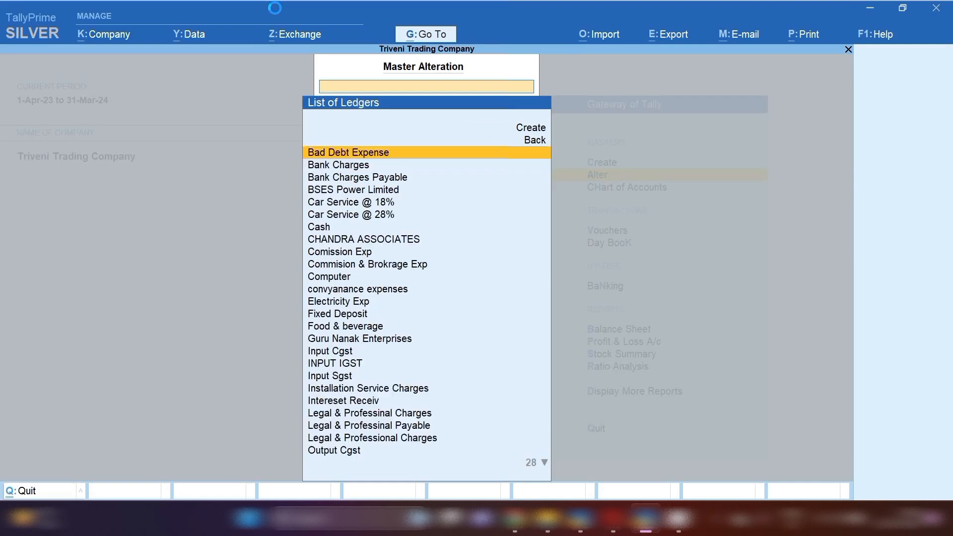
type("Re")
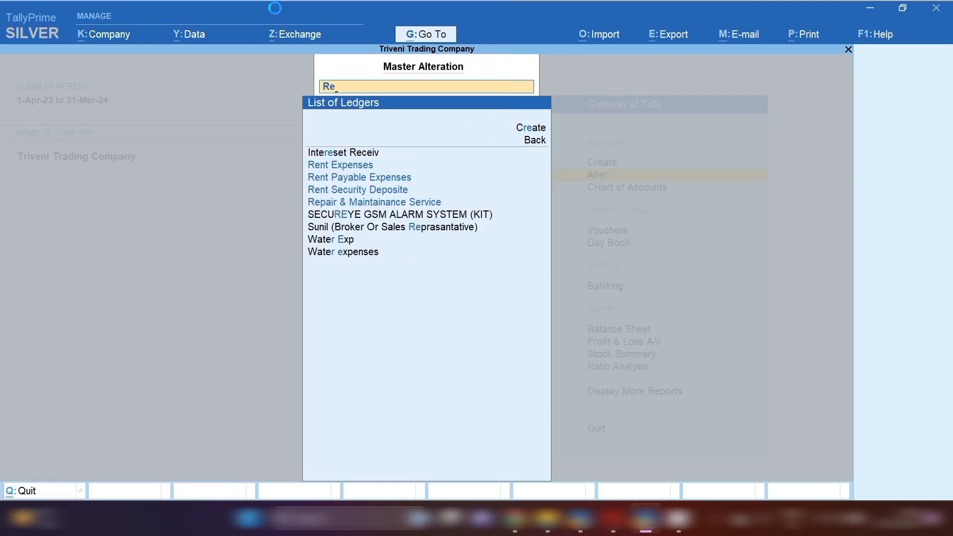
type("nt")
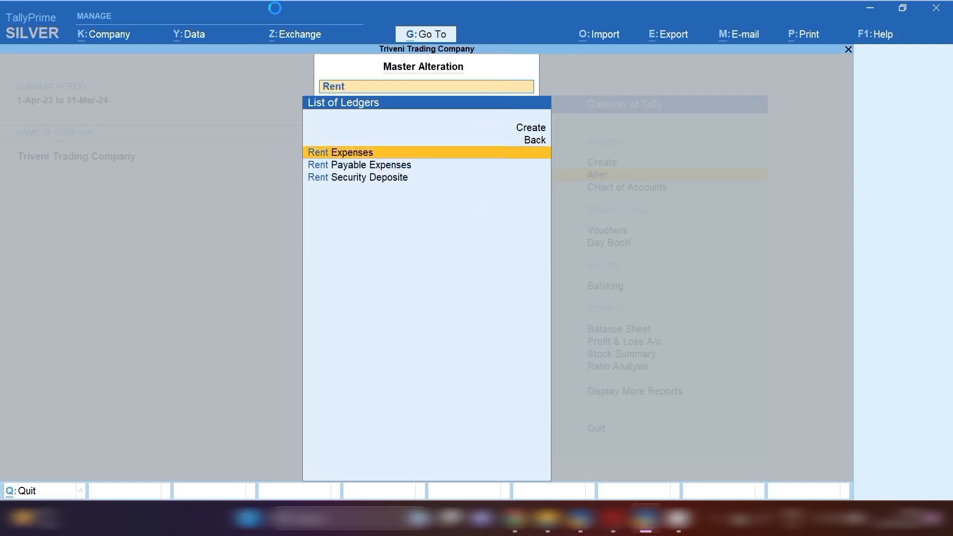
key("Return")
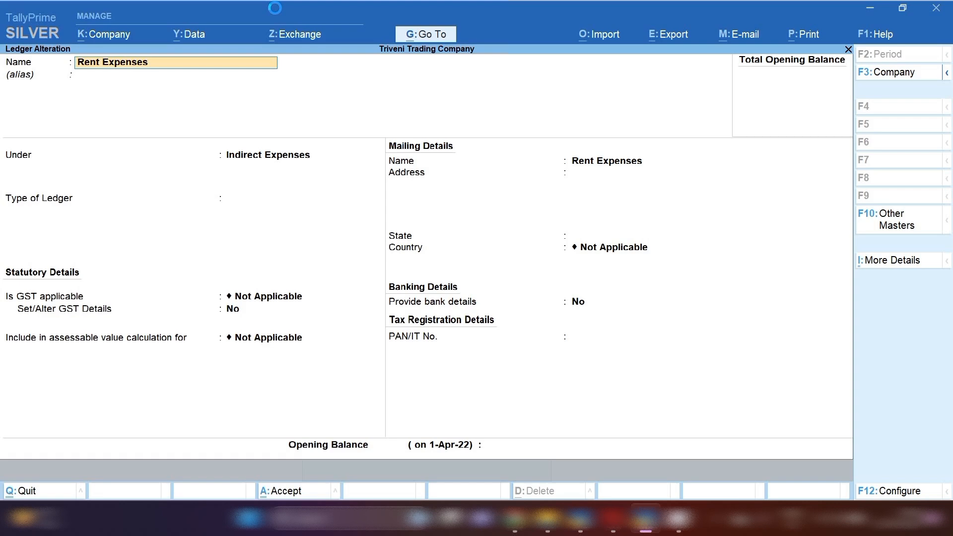
key("Return")
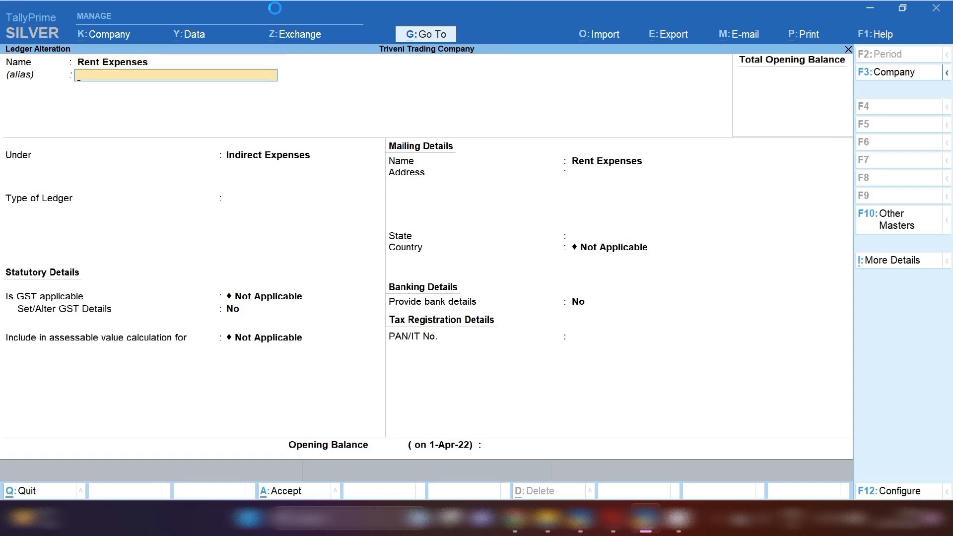
key("Return")
key("Return")
key("Return")
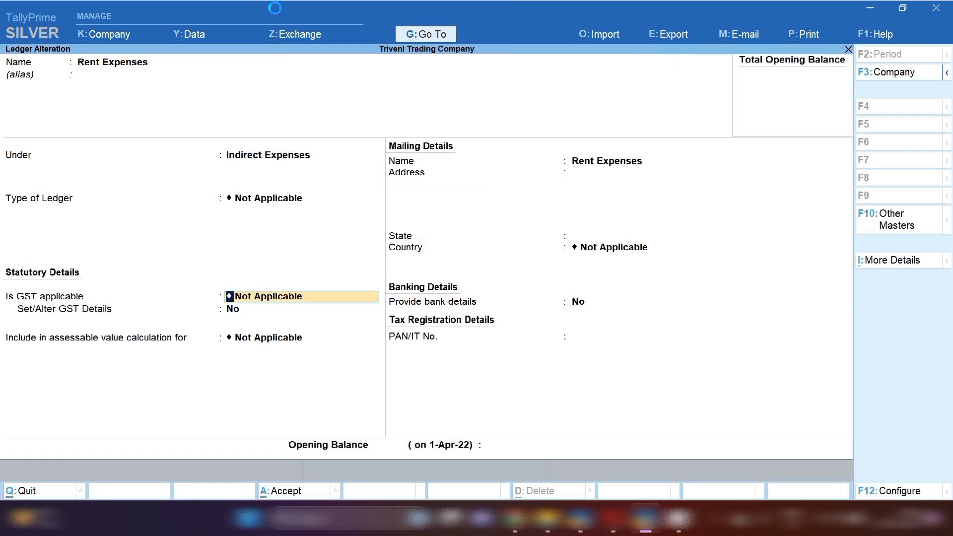
key("Return")
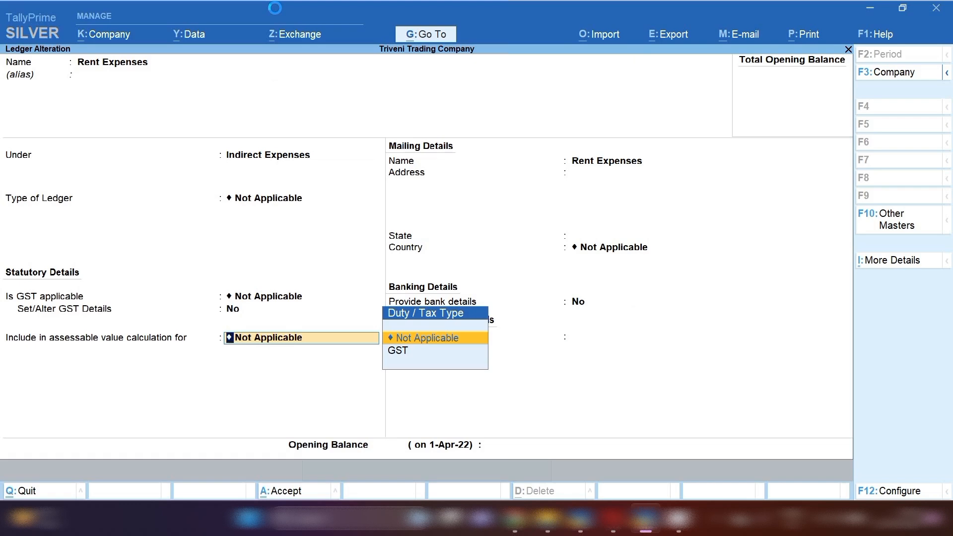
key("Escape")
key("Escape")
Check that Rent Payable Expenses sits under Provisions, leaving it unchanged.
key("y")
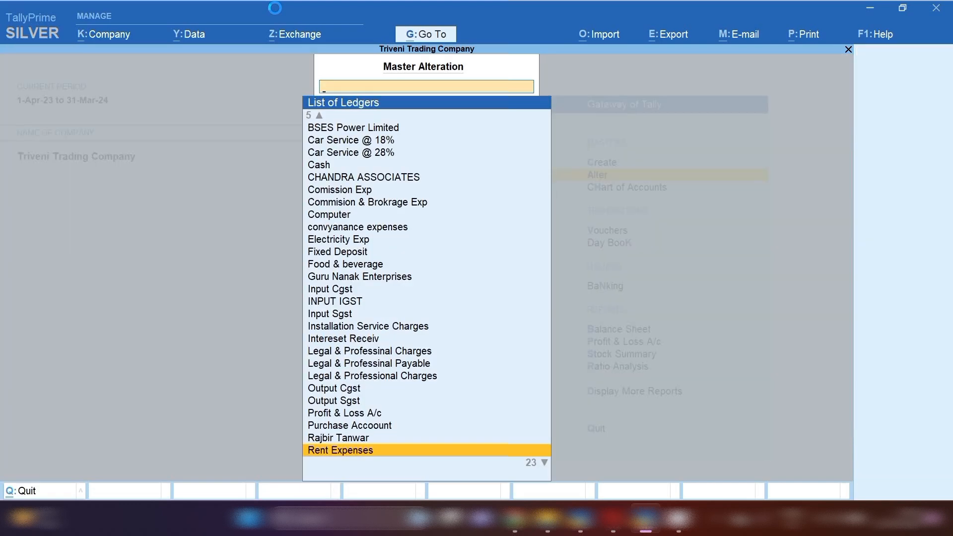
type("Ren")
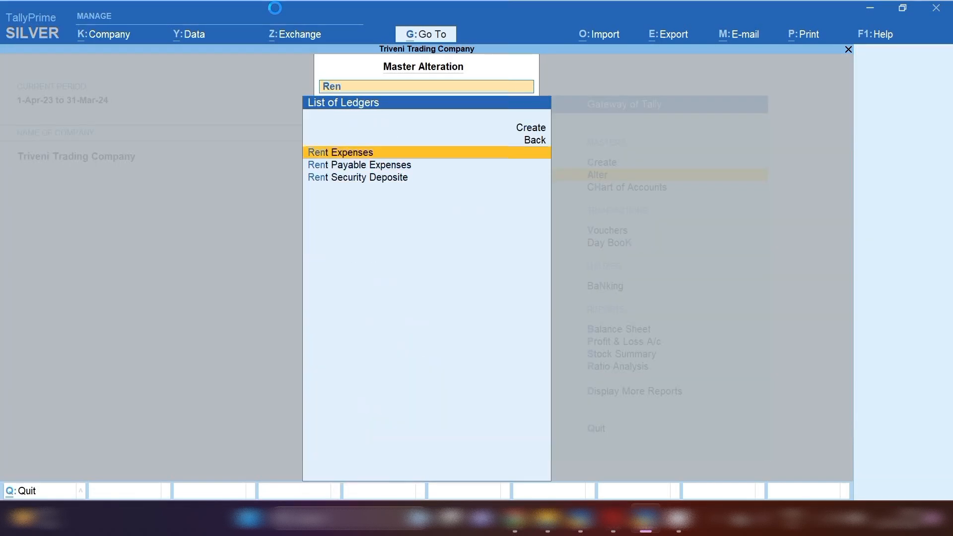
key("Down")
key("Return")
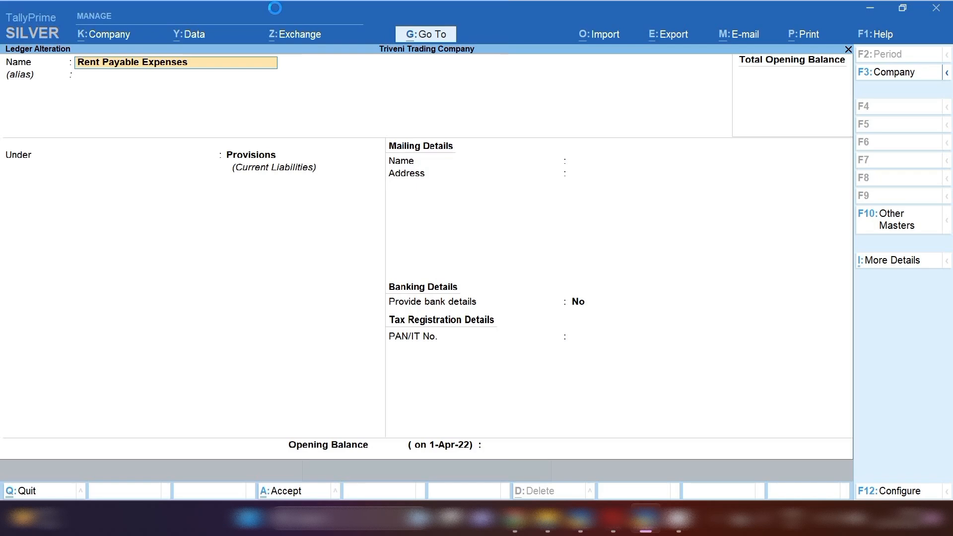
key("Return")
key("Return")
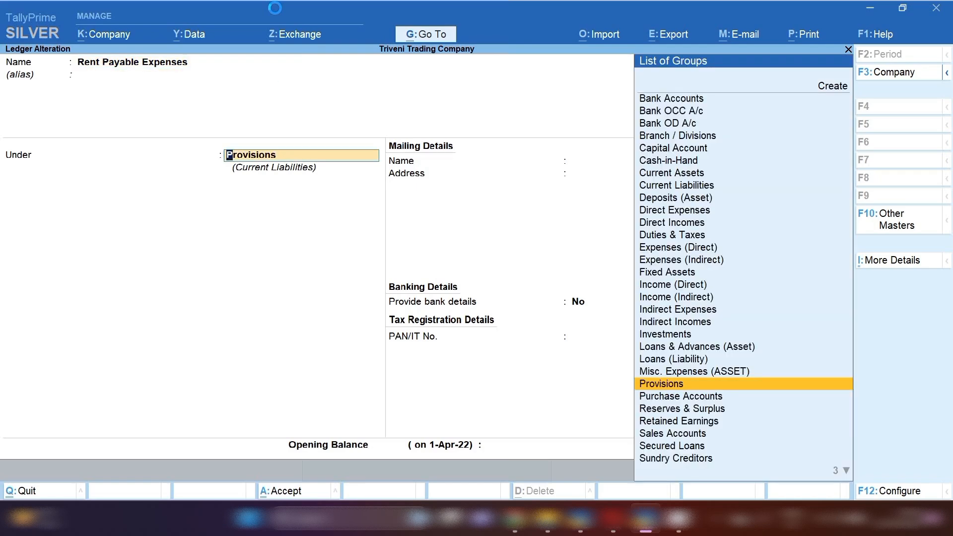
key("BackSpace")
key("Escape")
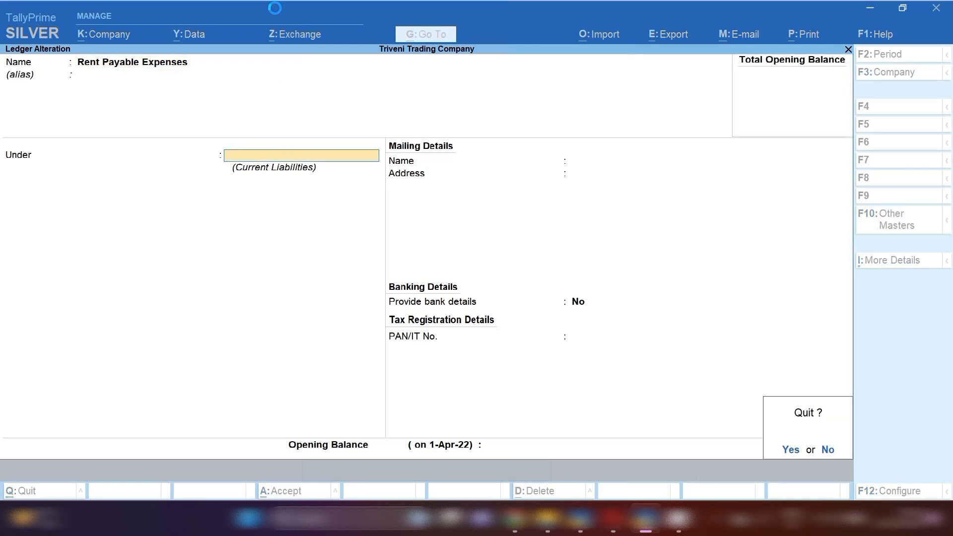
Check that Rent Security Deposite sits under Current Assets, then return to Gateway of Tally.
type("y")
type("Re")
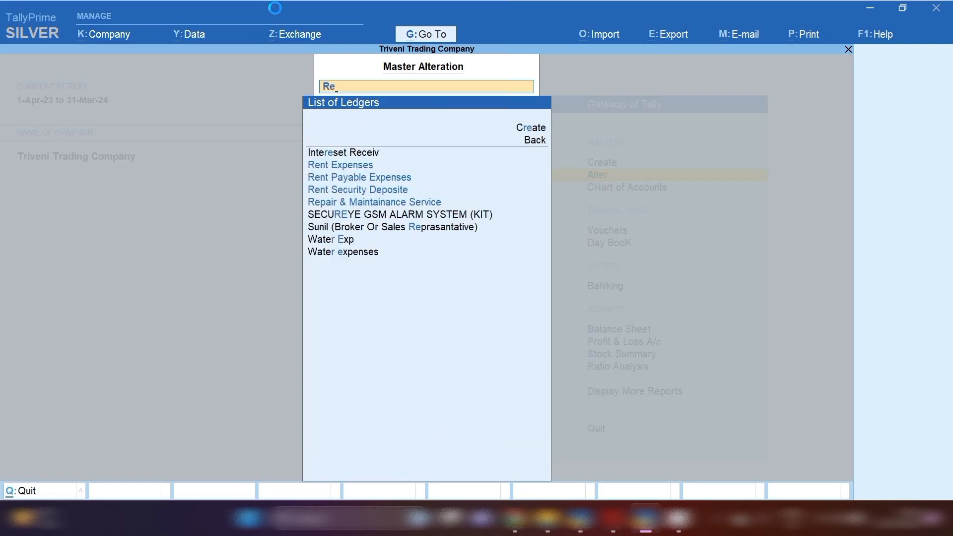
key("Down")
key("Down")
key("Down")
key("Return")
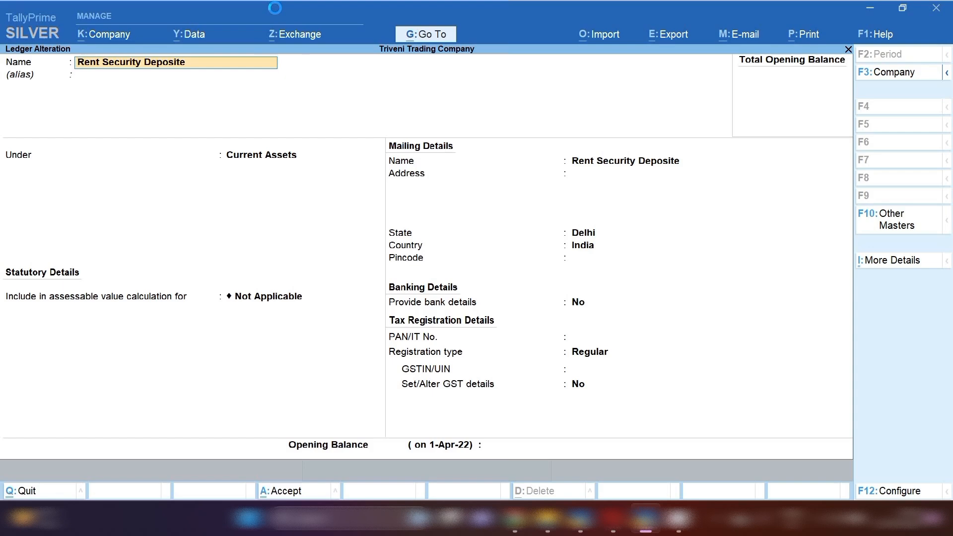
key("Return")
key("Return")
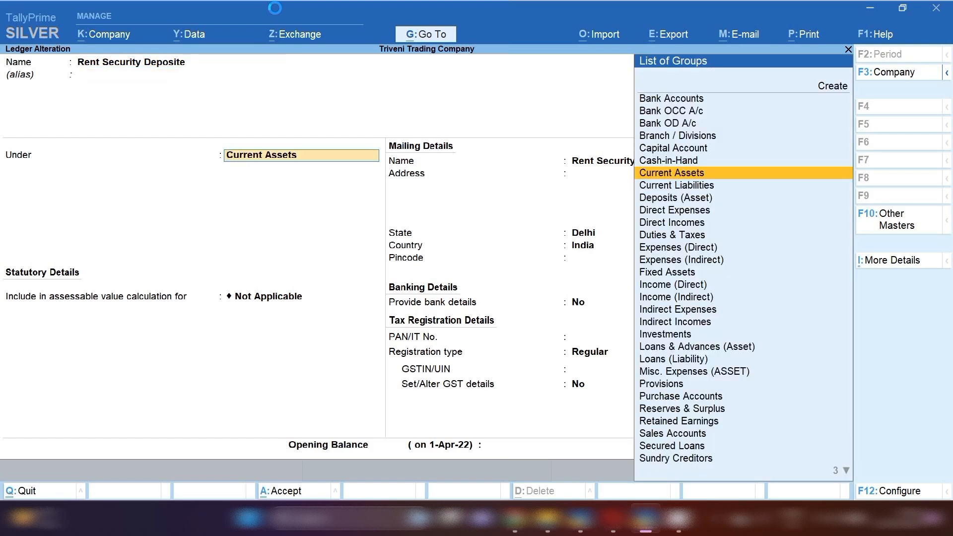
key("BackSpace")
key("Escape")
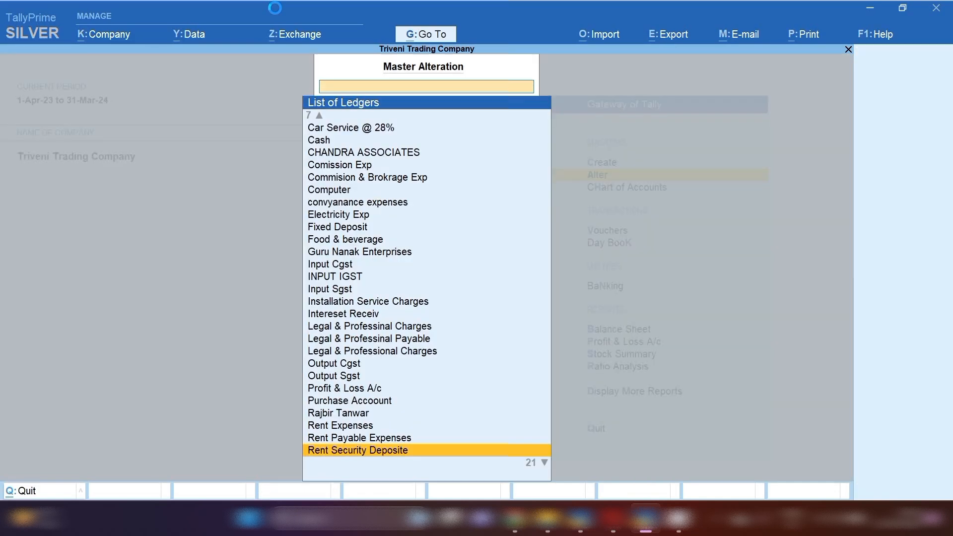
key("Escape")
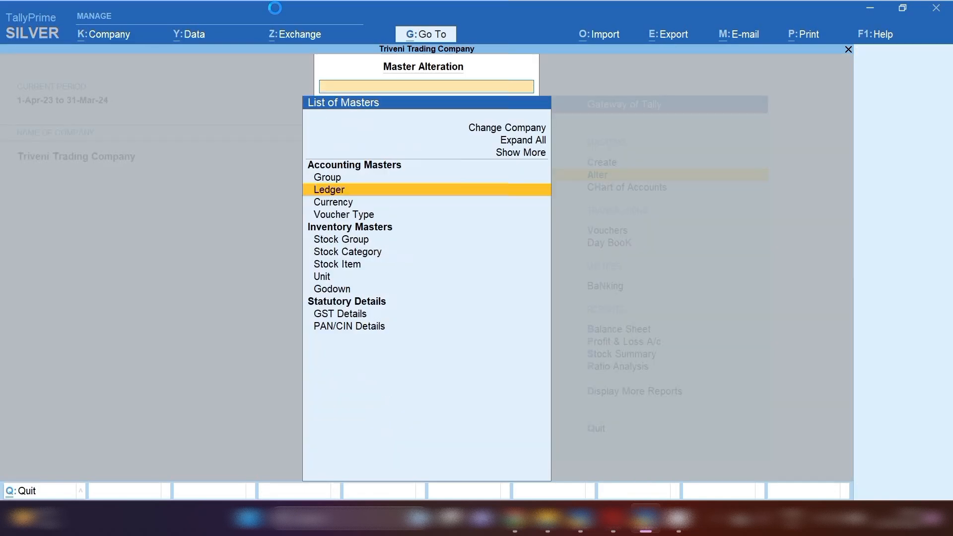
key("Escape")
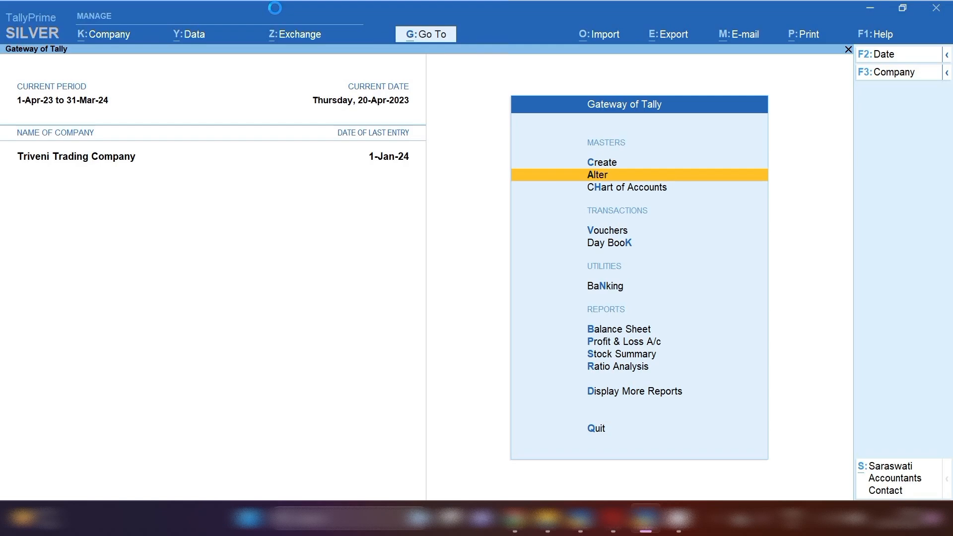
Open a Payment voucher dated 15-5-23 and type 'Ren' for the first ledger.
key("v")
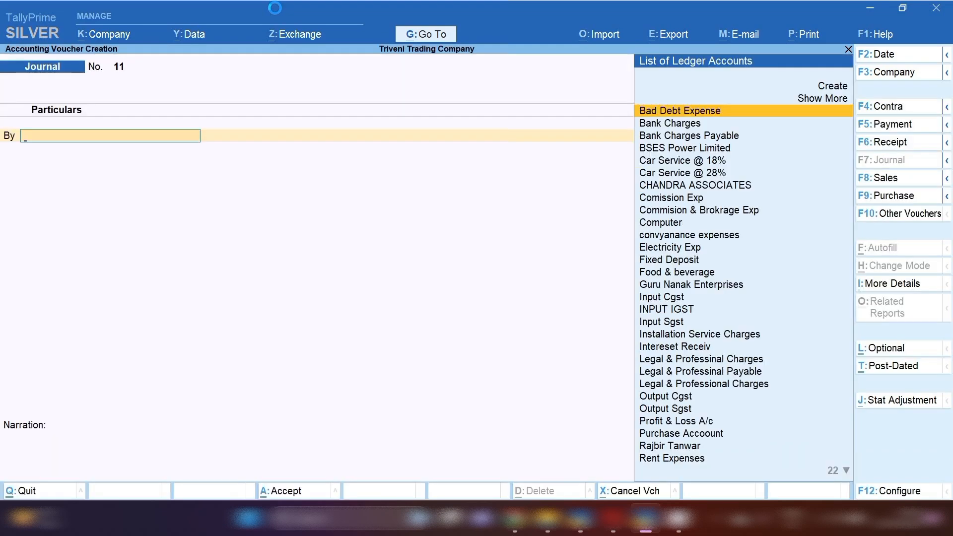
left_click(905, 126)
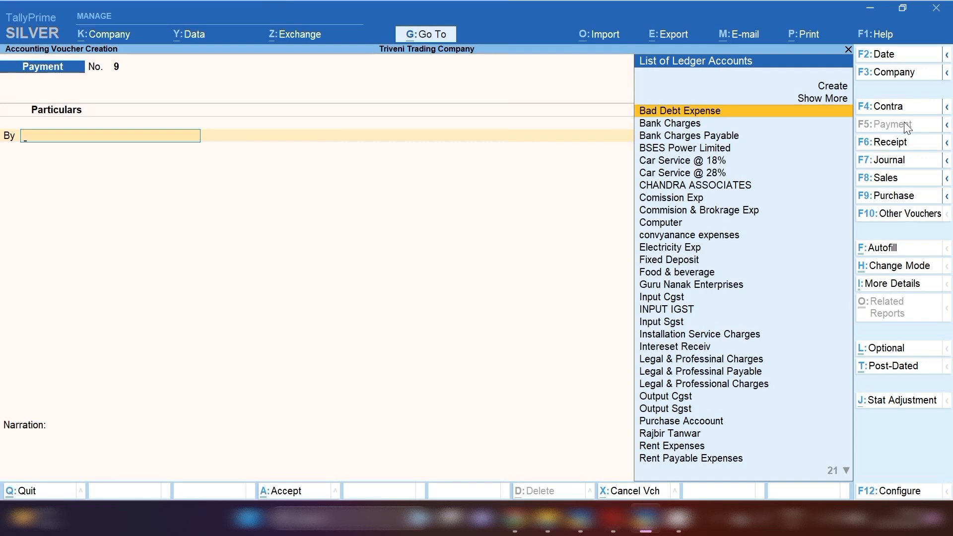
key("F2")
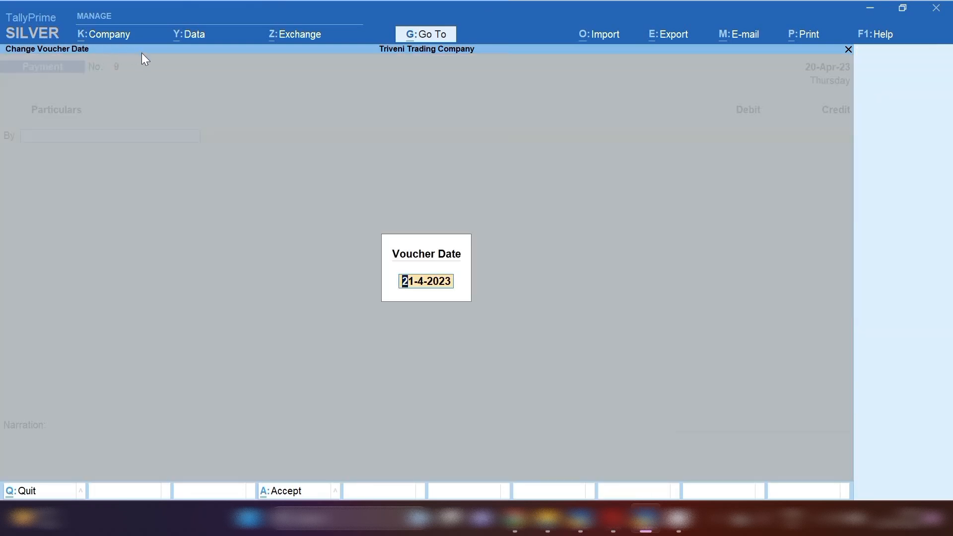
type("15.5.23")
key("Return")
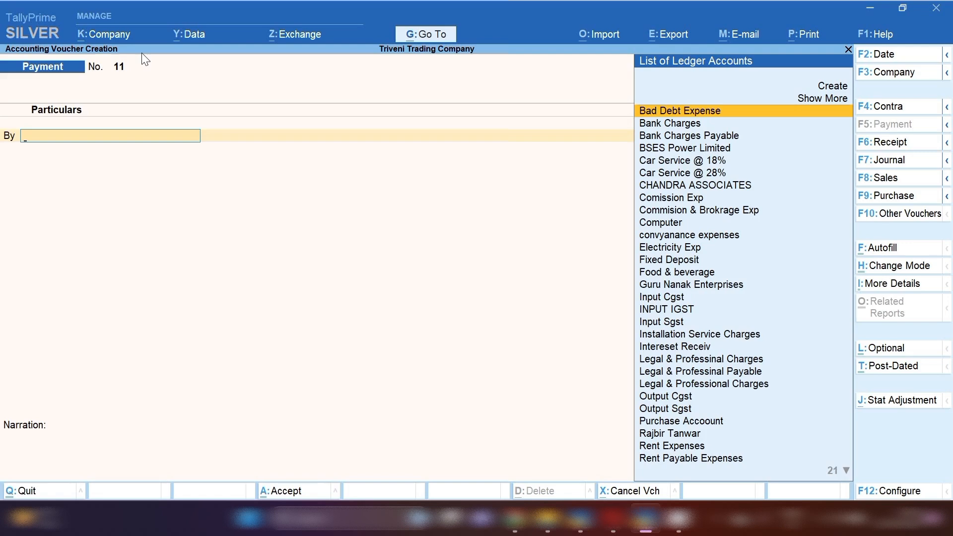
type("Ren")
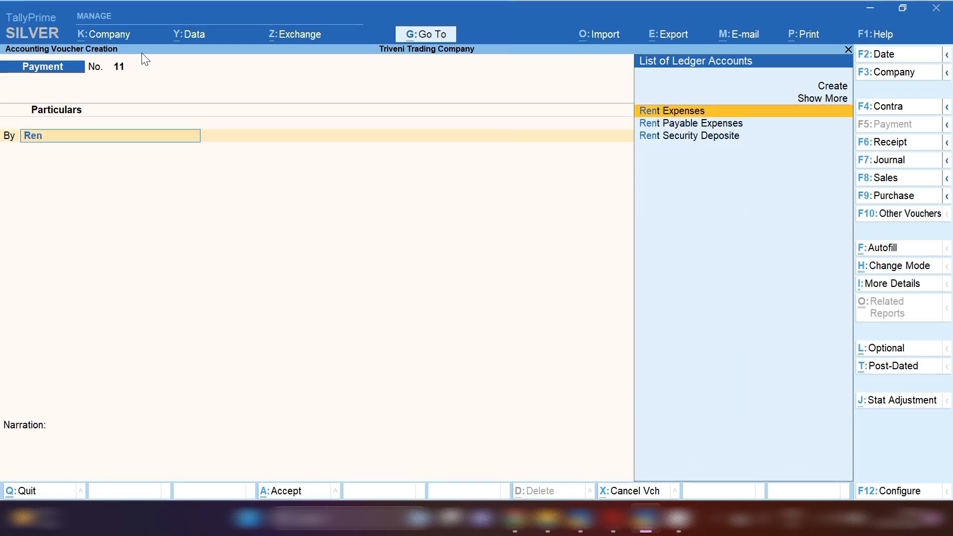
Debit Rent Security Deposite 50,000 and credit Sbi Bank, accepting the bank allocation.
key("Down")
key("Down")
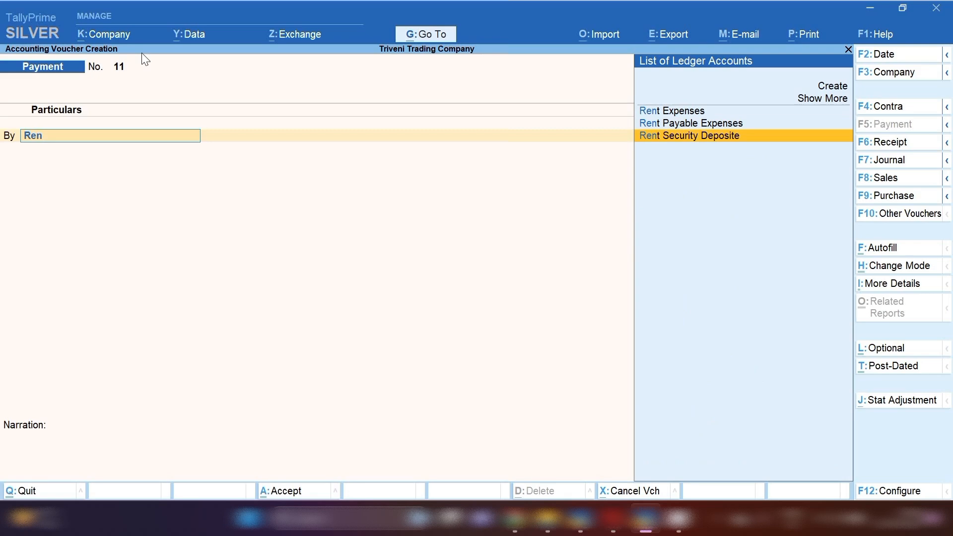
key("Return")
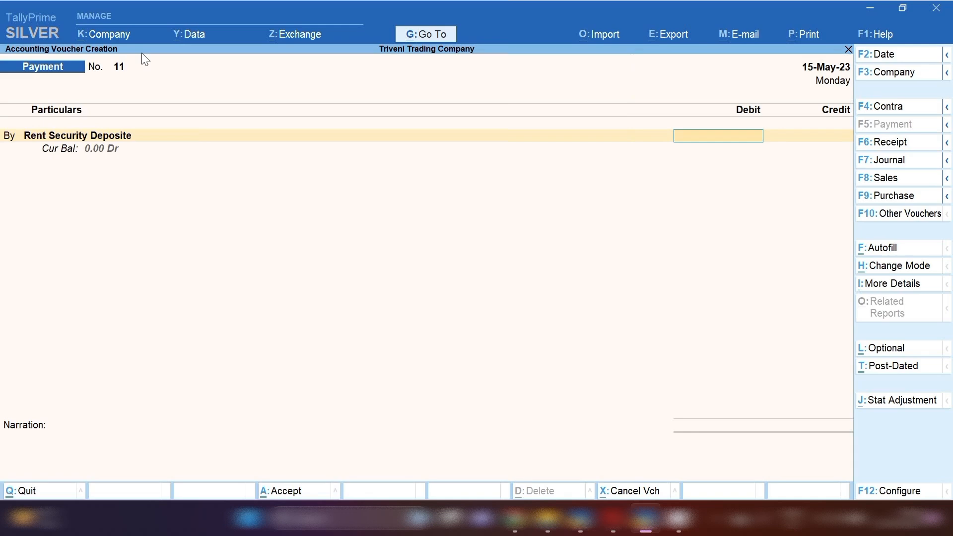
type("50,")
type("0000")
key("Return")
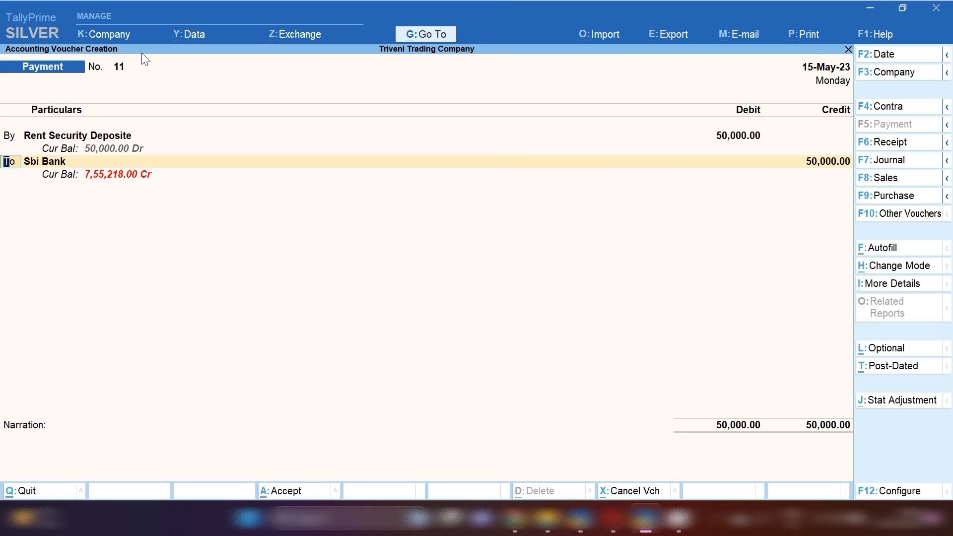
key("Return")
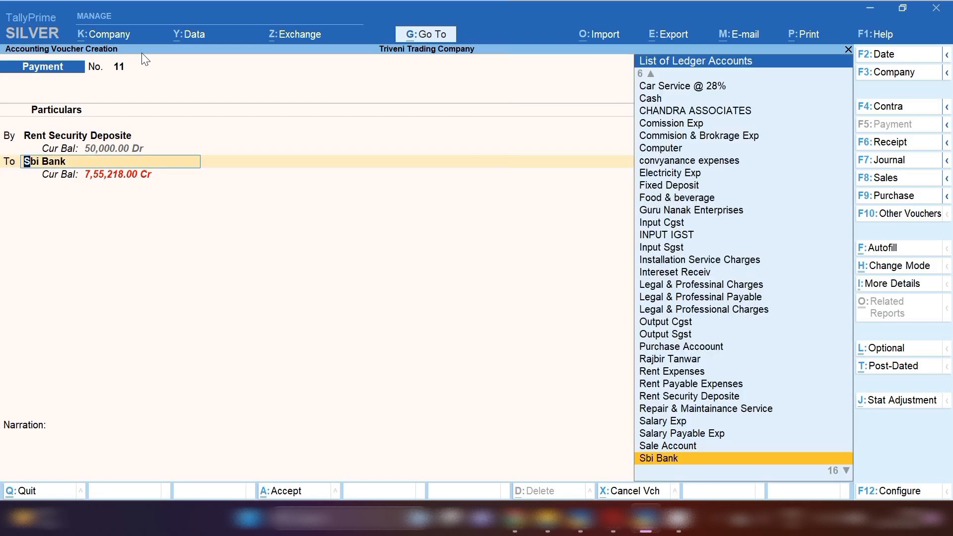
key("Return")
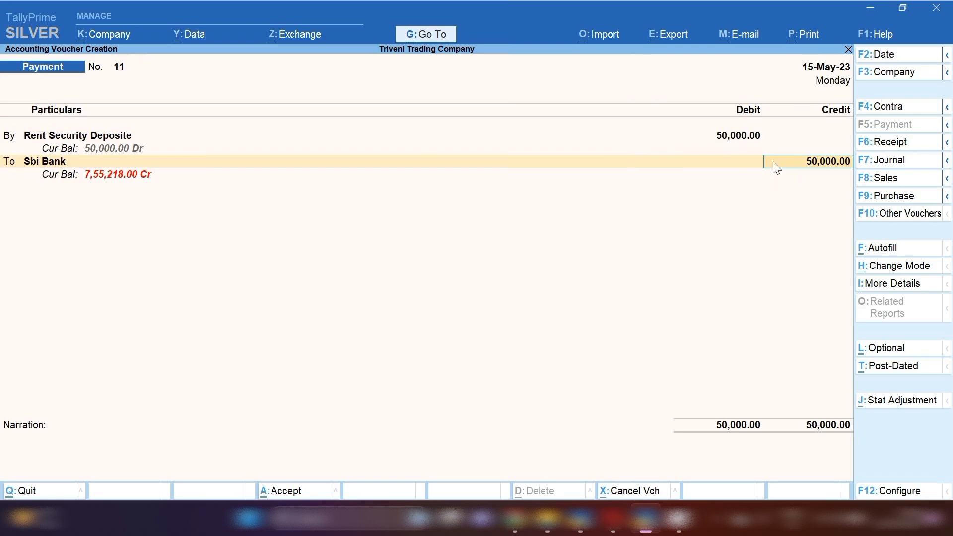
key("Return")
key("Return")
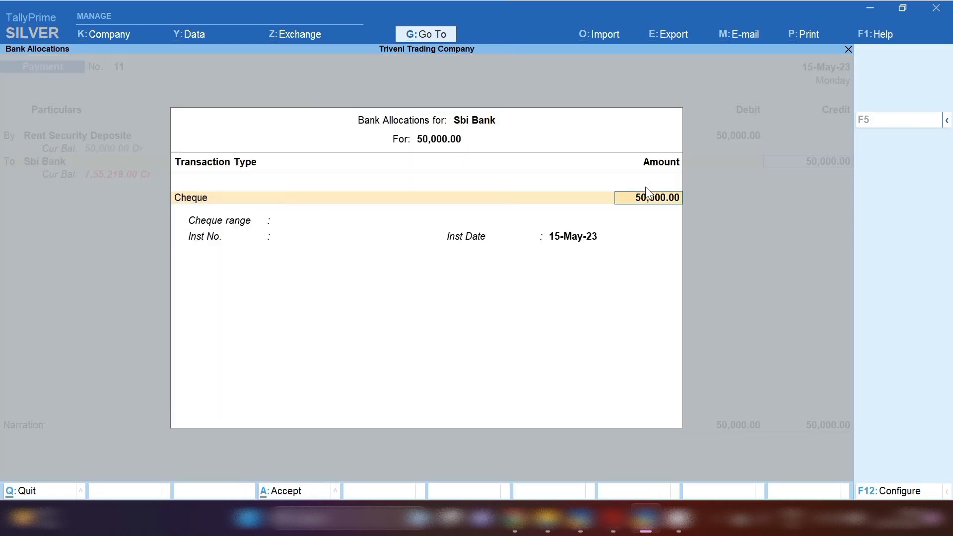
key("Return")
key("Return")
key("Return")
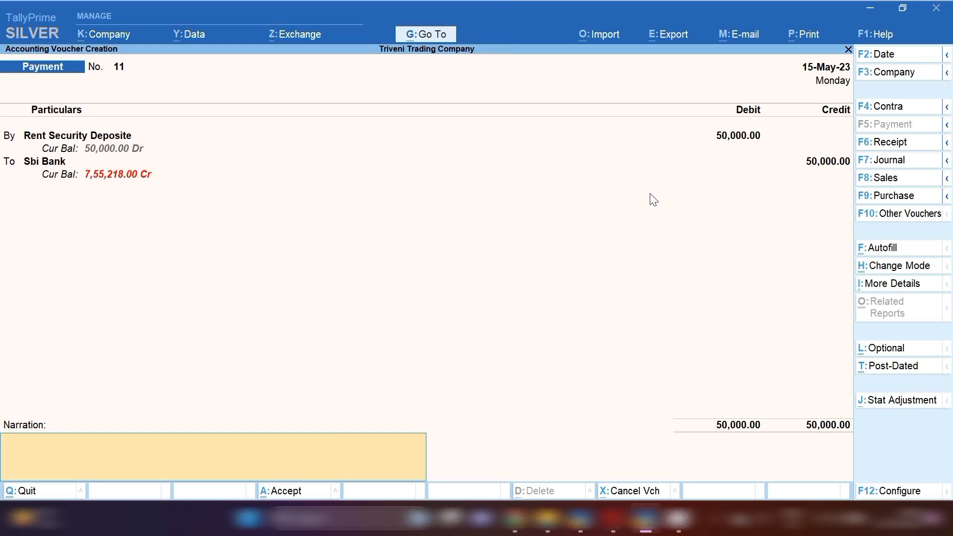
Add a narration naming the rent security deposit's recipient and save the payment.
type("bein rent security depost")
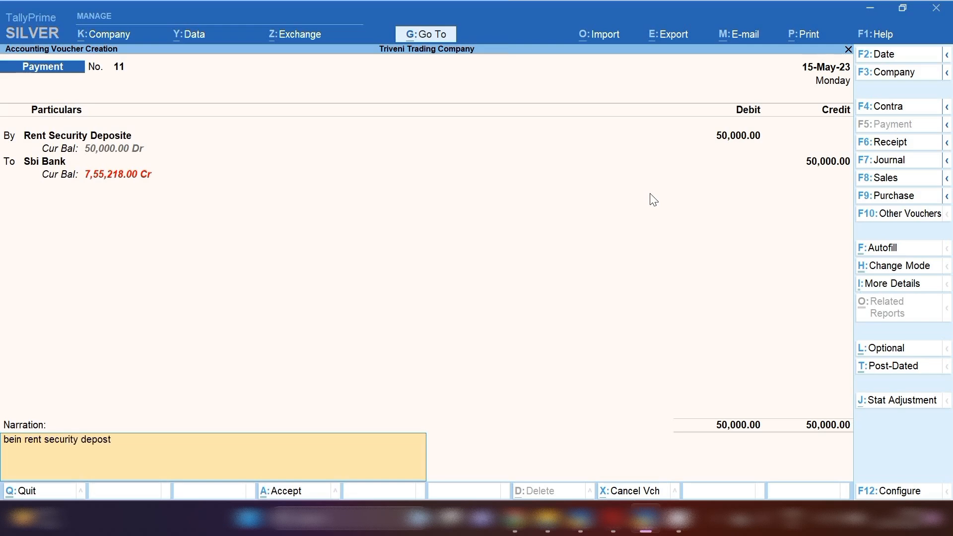
key("Return")
key("Return")
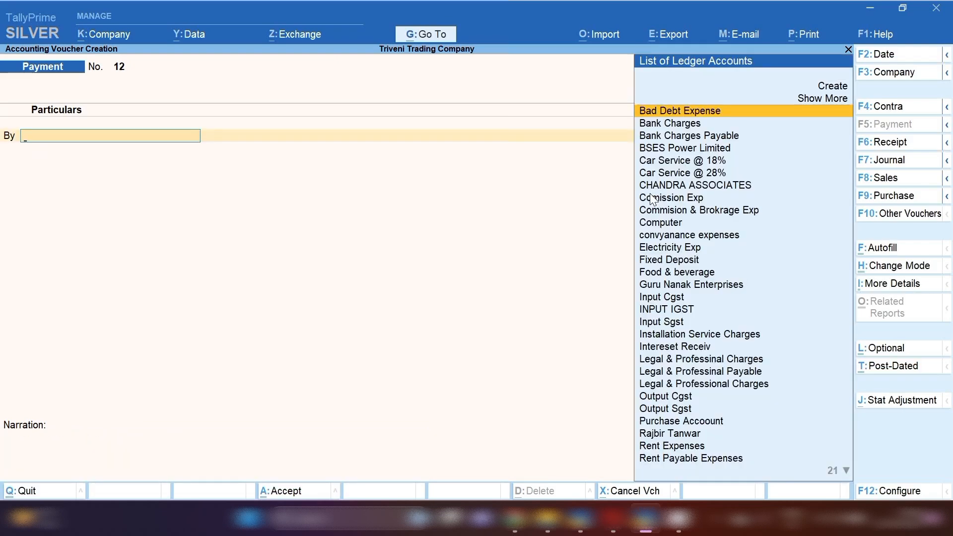